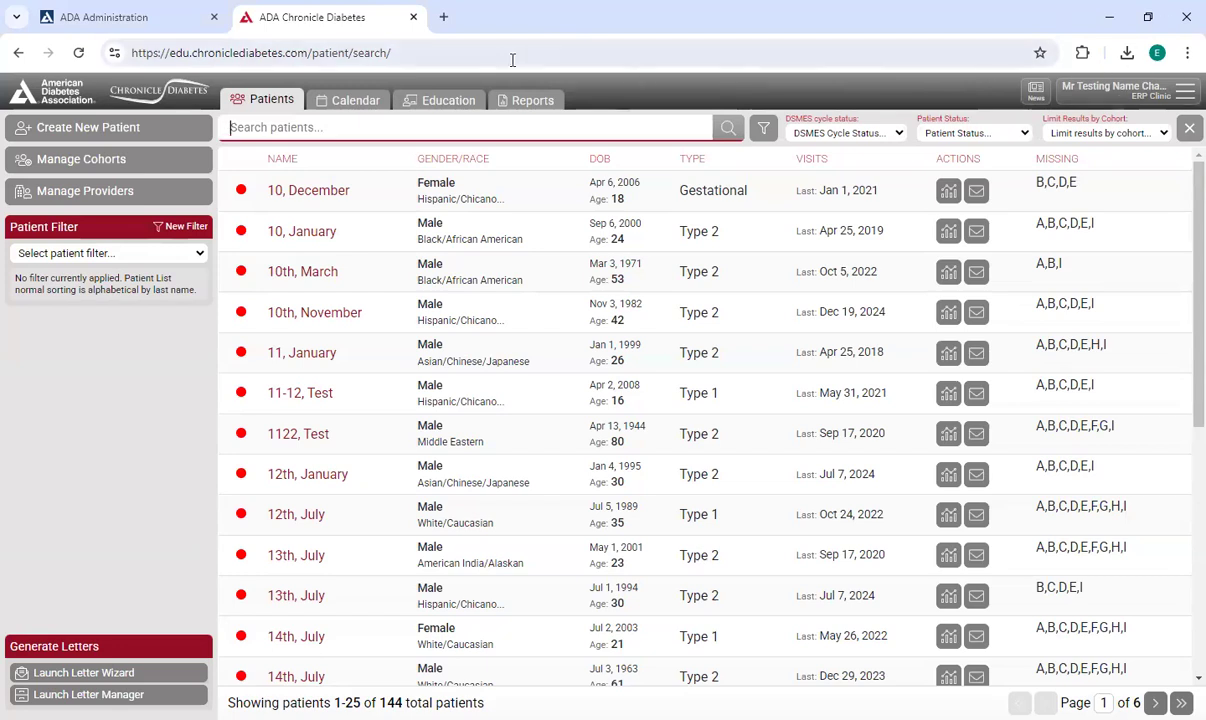
# Open the Education section and look through the existing class list and class search.
pyautogui.click(446, 101)
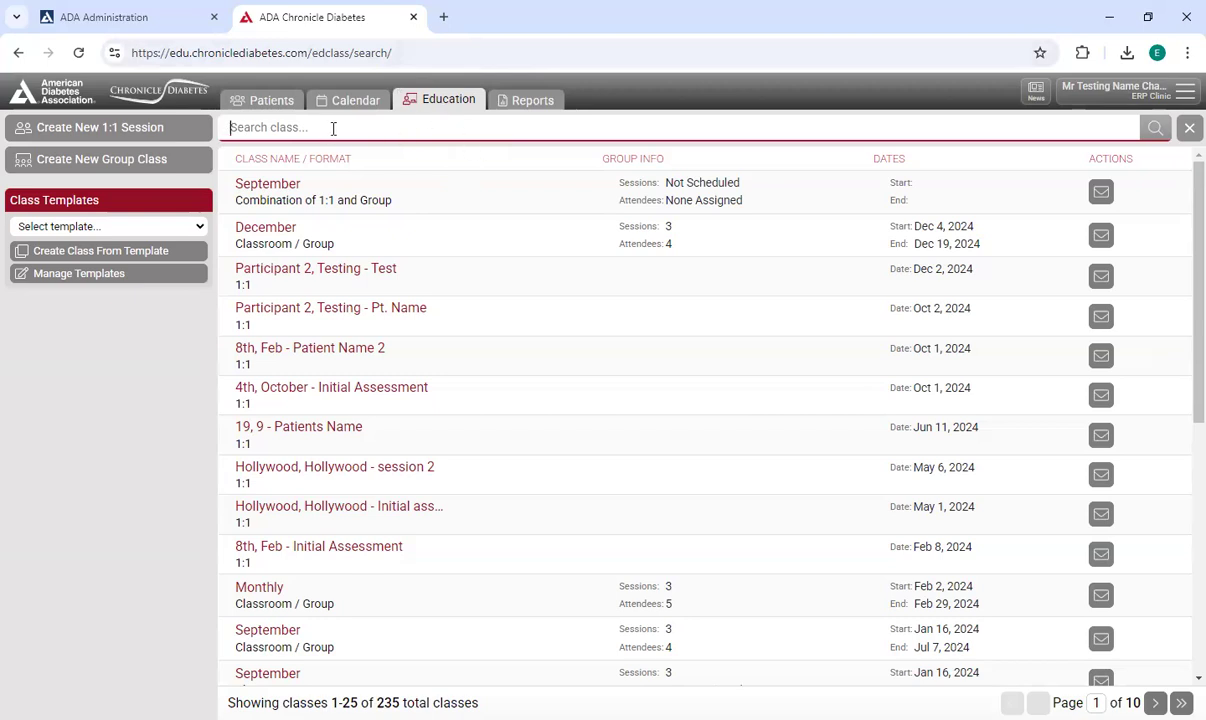
pyautogui.scroll(-5, 503, 202)
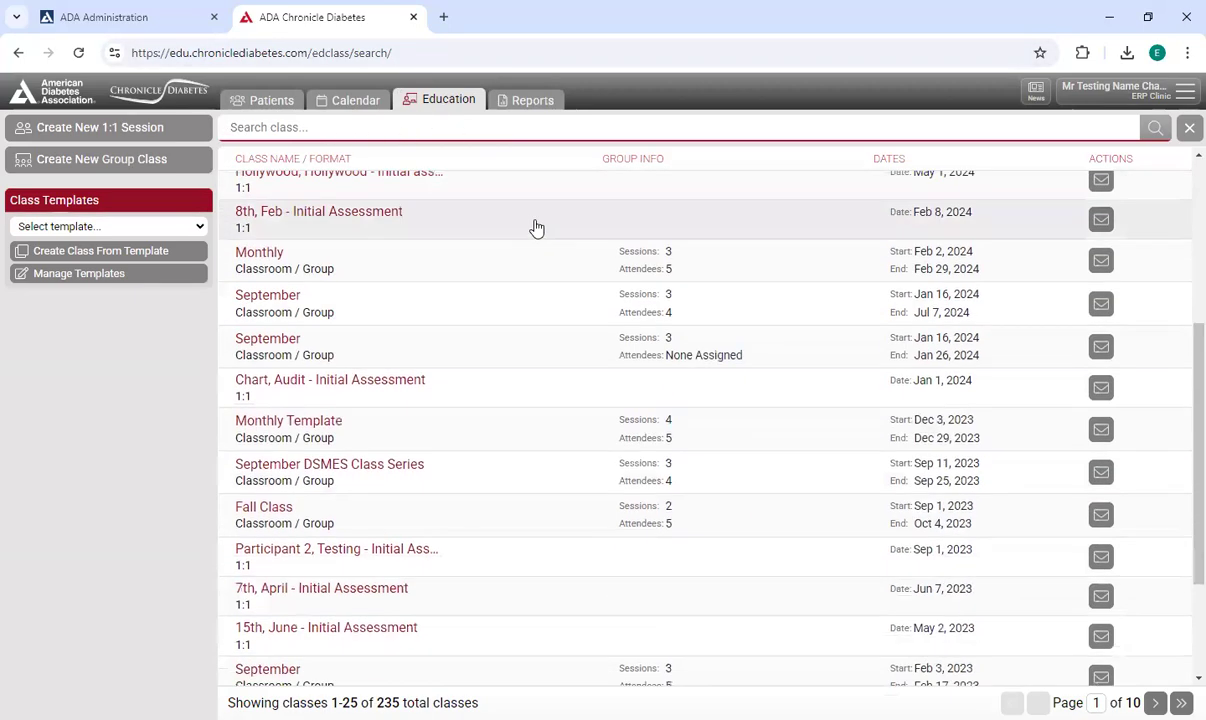
pyautogui.scroll(3, 555, 229)
pyautogui.scroll(3, 563, 227)
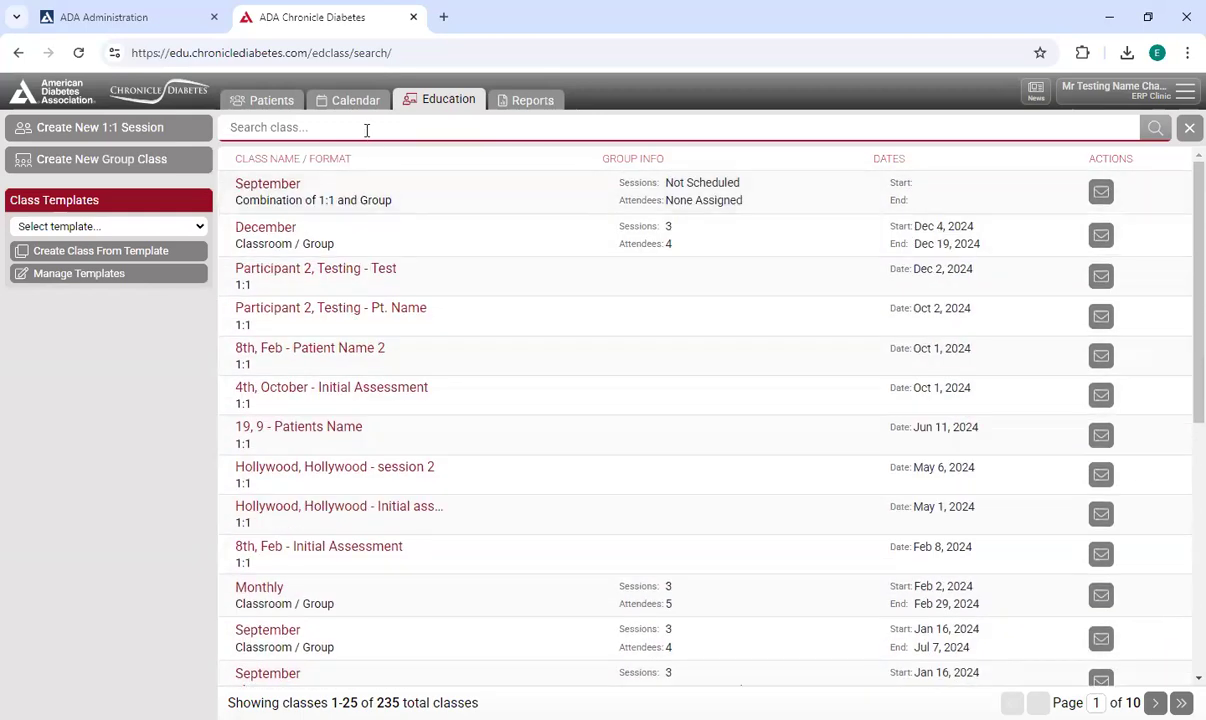
pyautogui.click(366, 128)
pyautogui.click(500, 158)
pyautogui.click(493, 132)
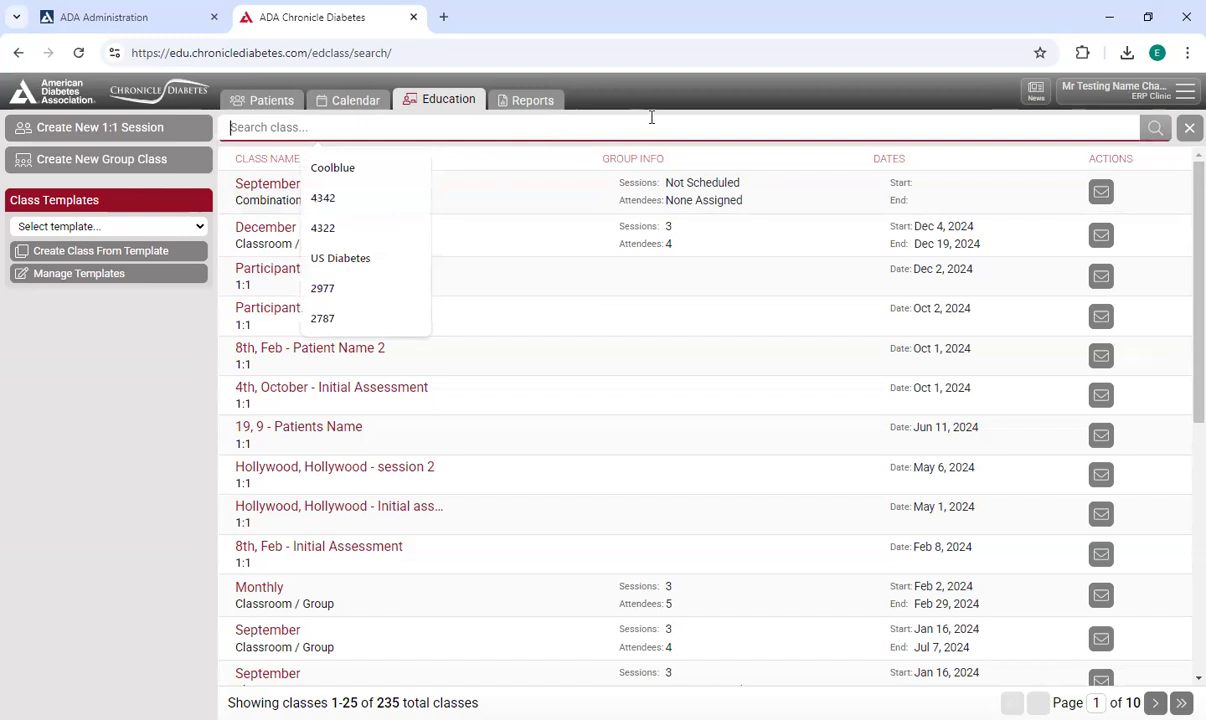
pyautogui.click(652, 106)
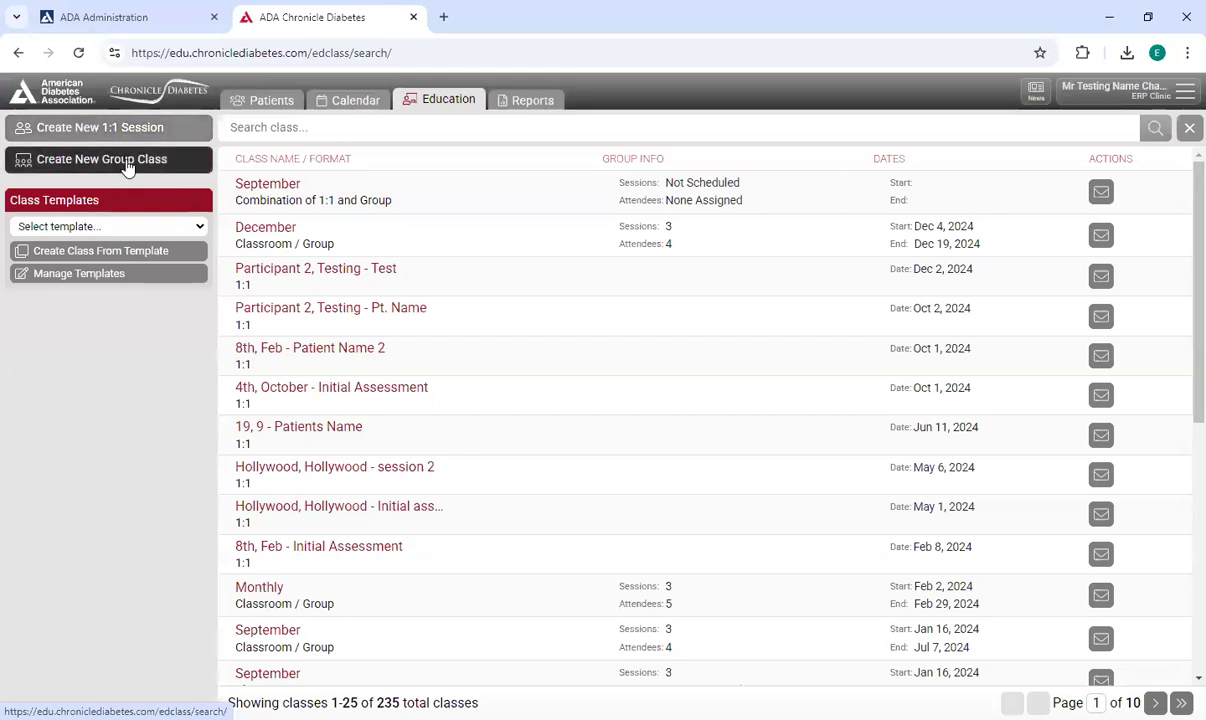
# Start a new group class named February Class Series.
pyautogui.click(120, 164)
pyautogui.click(622, 360)
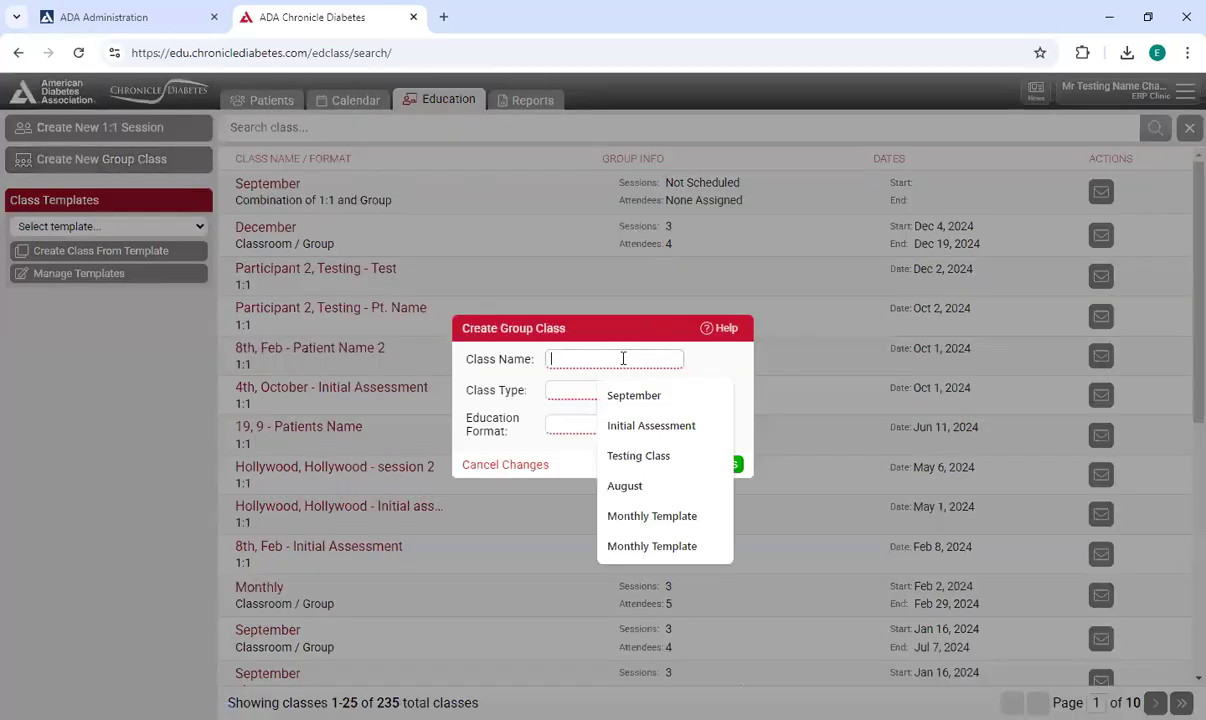
pyautogui.write('January 16th')
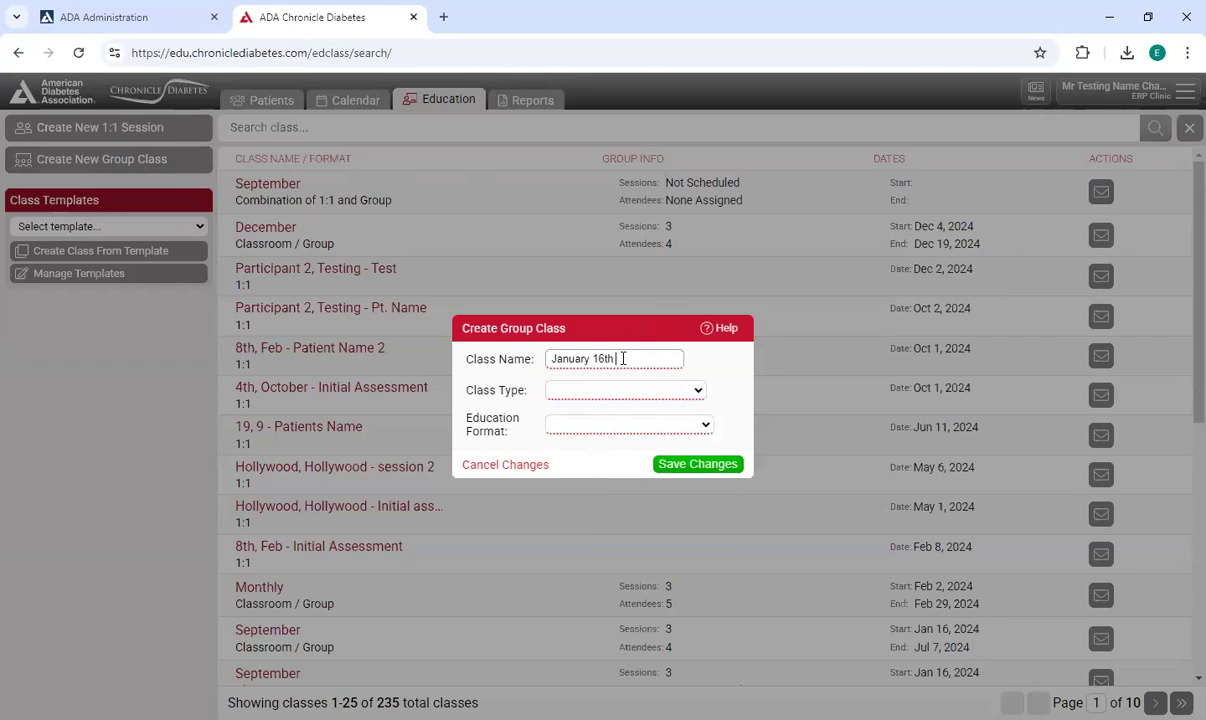
pyautogui.press('BackSpace')
pyautogui.press('BackSpace')
pyautogui.press('BackSpace')
pyautogui.press('BackSpace')
pyautogui.press('BackSpace')
pyautogui.press('BackSpace')
pyautogui.press('BackSpace')
pyautogui.press('BackSpace')
pyautogui.press('BackSpace')
pyautogui.press('BackSpace')
pyautogui.write('February Class Series')
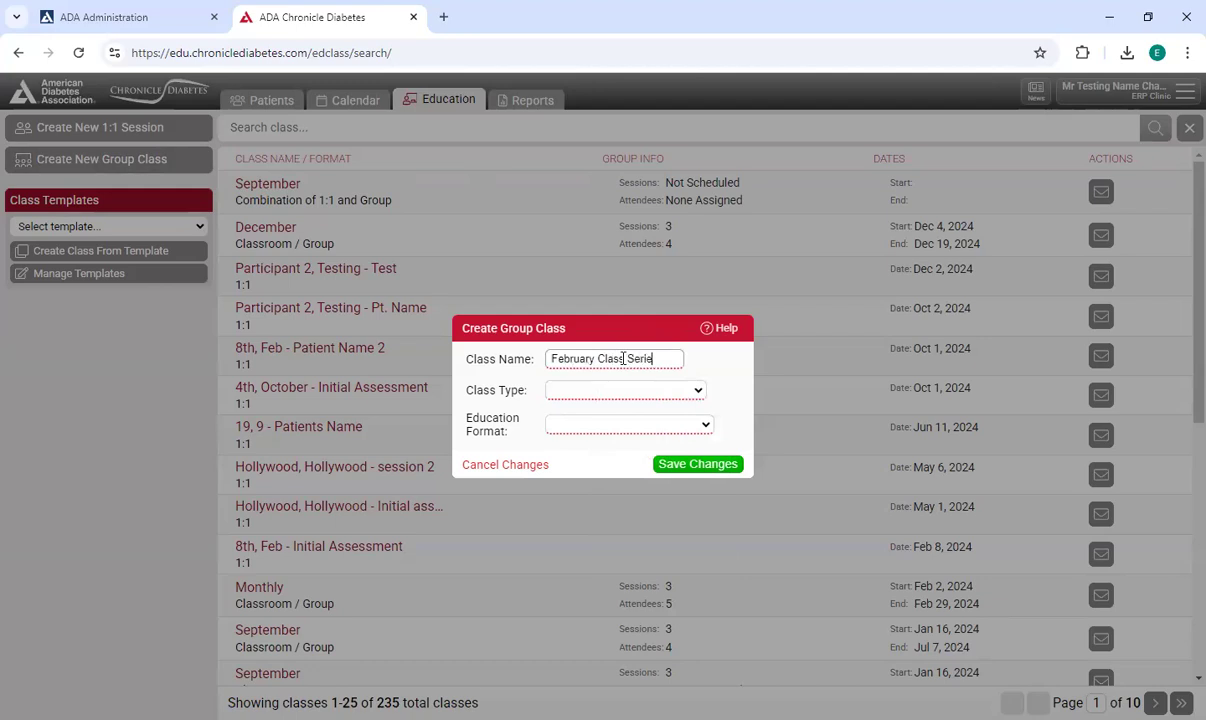
# Set the class type to Comprehensive and/or Initial and the education format to Classroom / Group, and save the class.
pyautogui.click(680, 390)
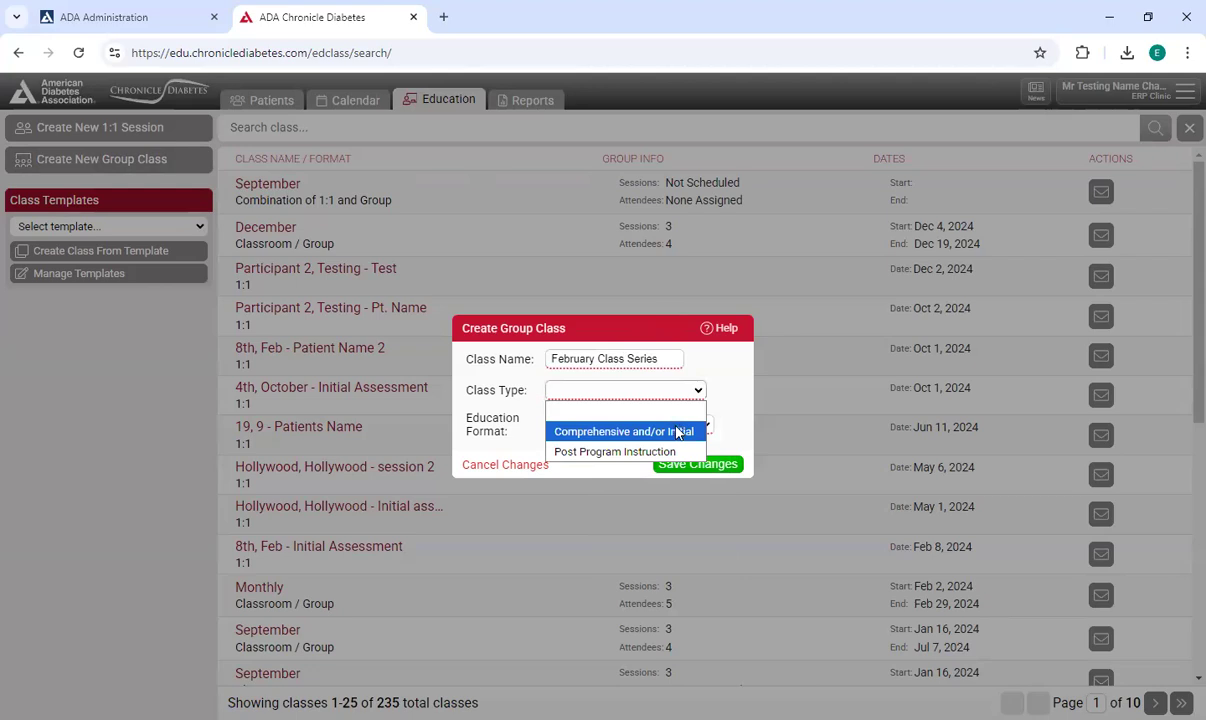
pyautogui.click(650, 431)
pyautogui.click(617, 425)
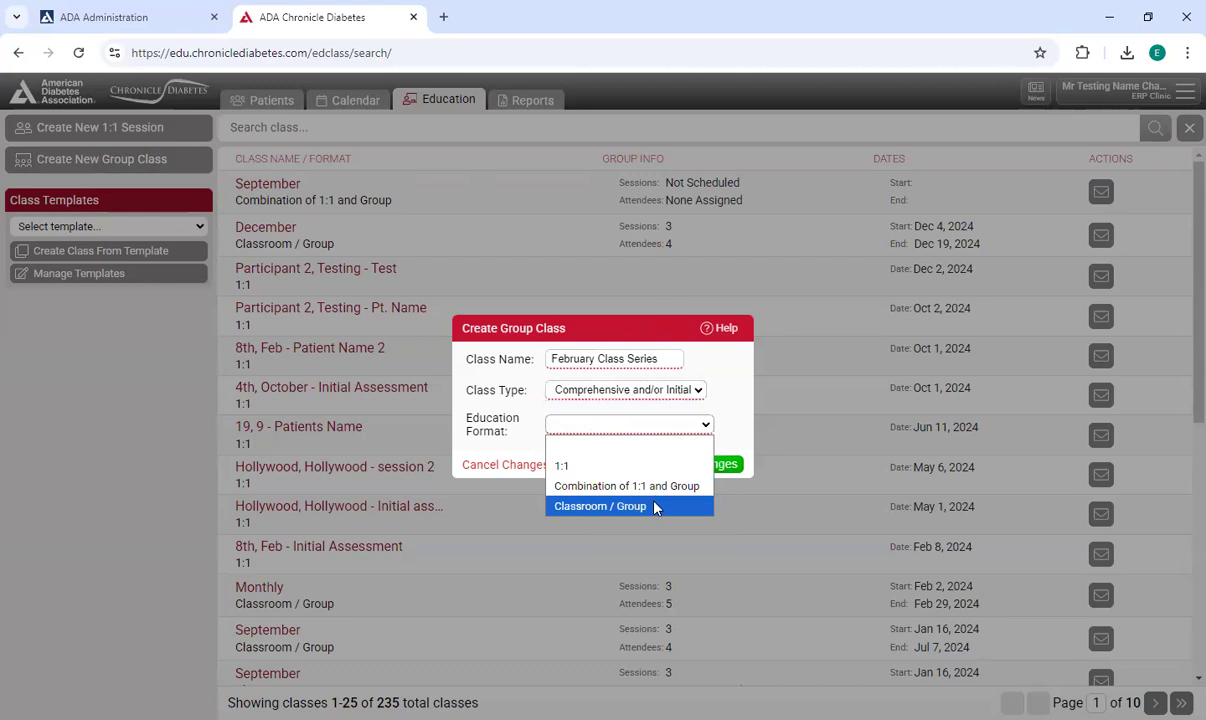
pyautogui.click(655, 507)
pyautogui.click(700, 466)
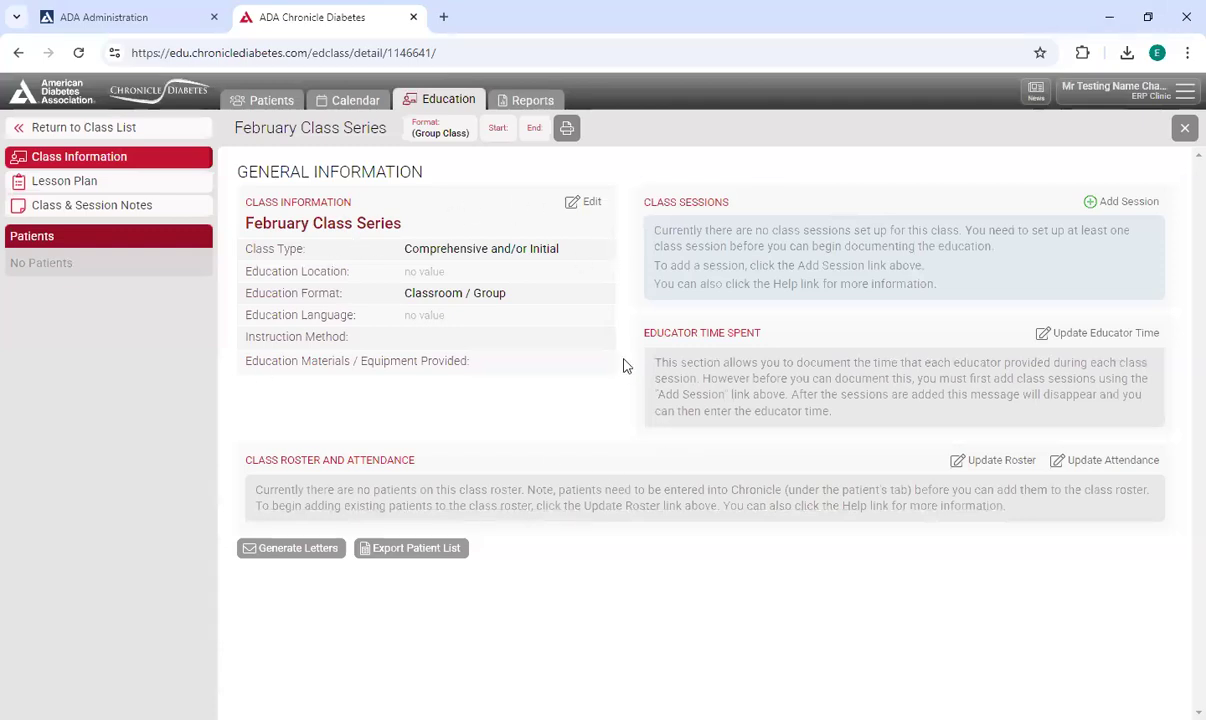
# Edit the class information to check Lecture/Discussion and Demonstration as instruction methods and Printed materials as education materials.
pyautogui.click(588, 204)
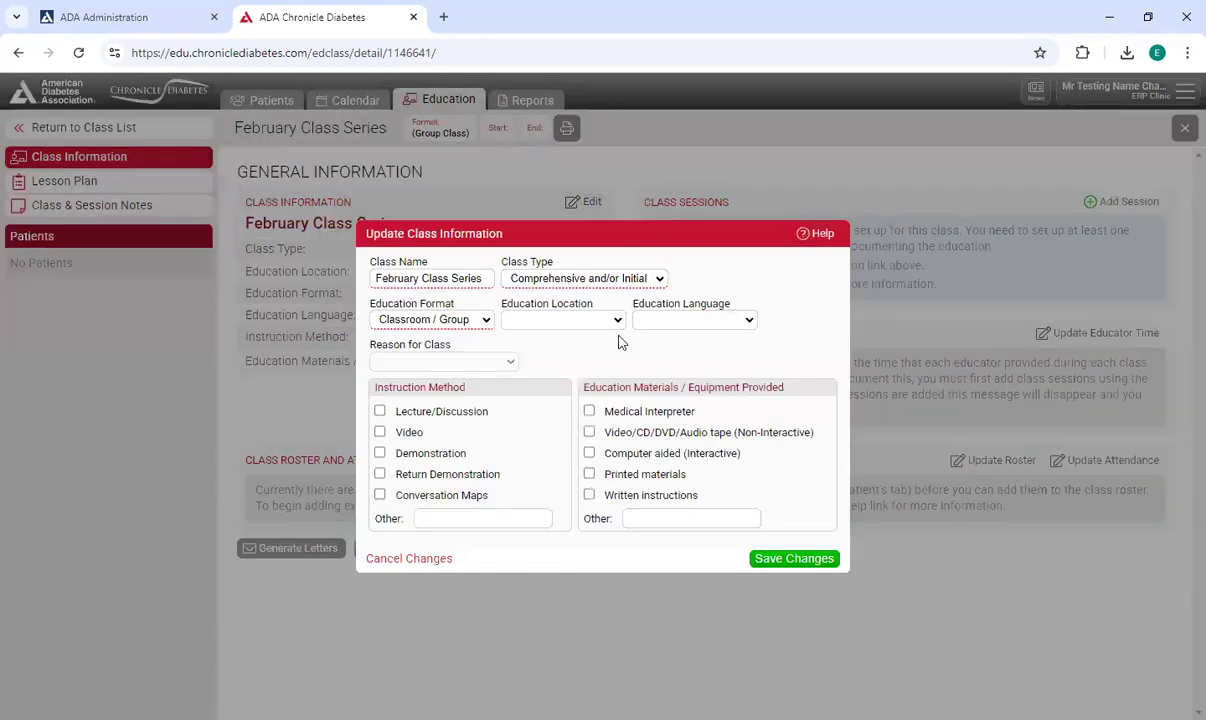
pyautogui.click(380, 411)
pyautogui.click(379, 453)
pyautogui.click(589, 474)
# Set the education location to Face-to-Face and the language to English, and save the class information.
pyautogui.click(585, 319)
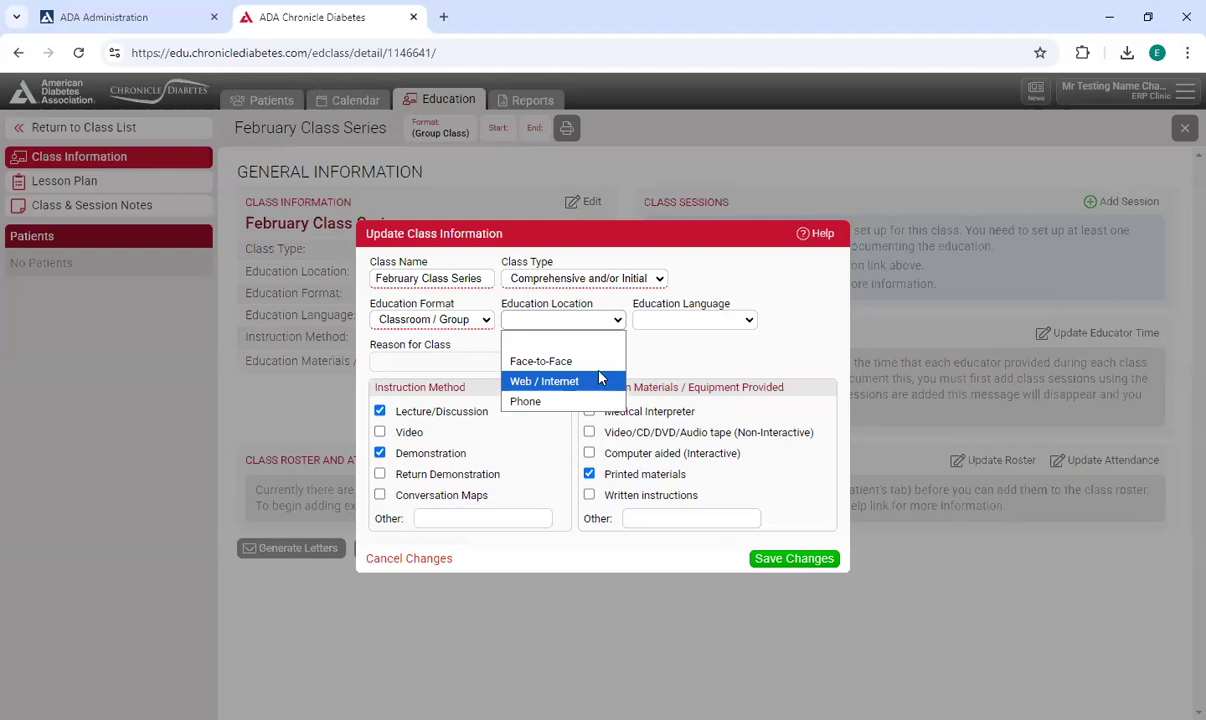
pyautogui.press('Up')
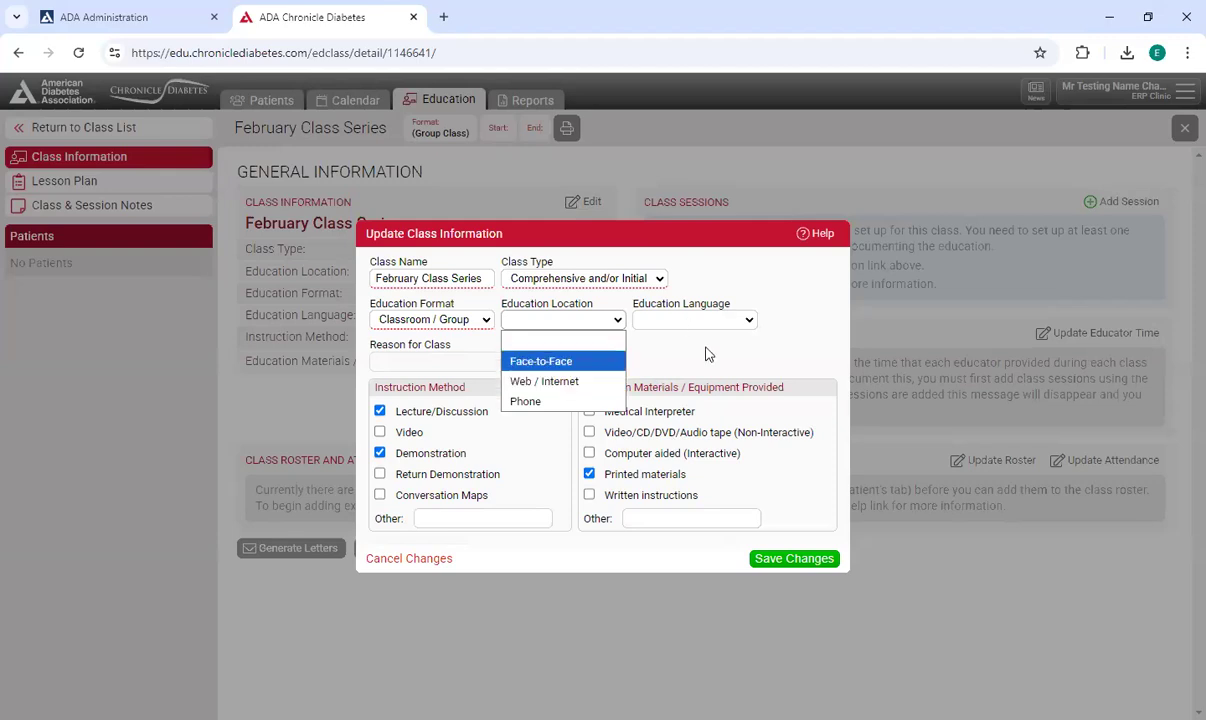
pyautogui.press('Return')
pyautogui.click(695, 320)
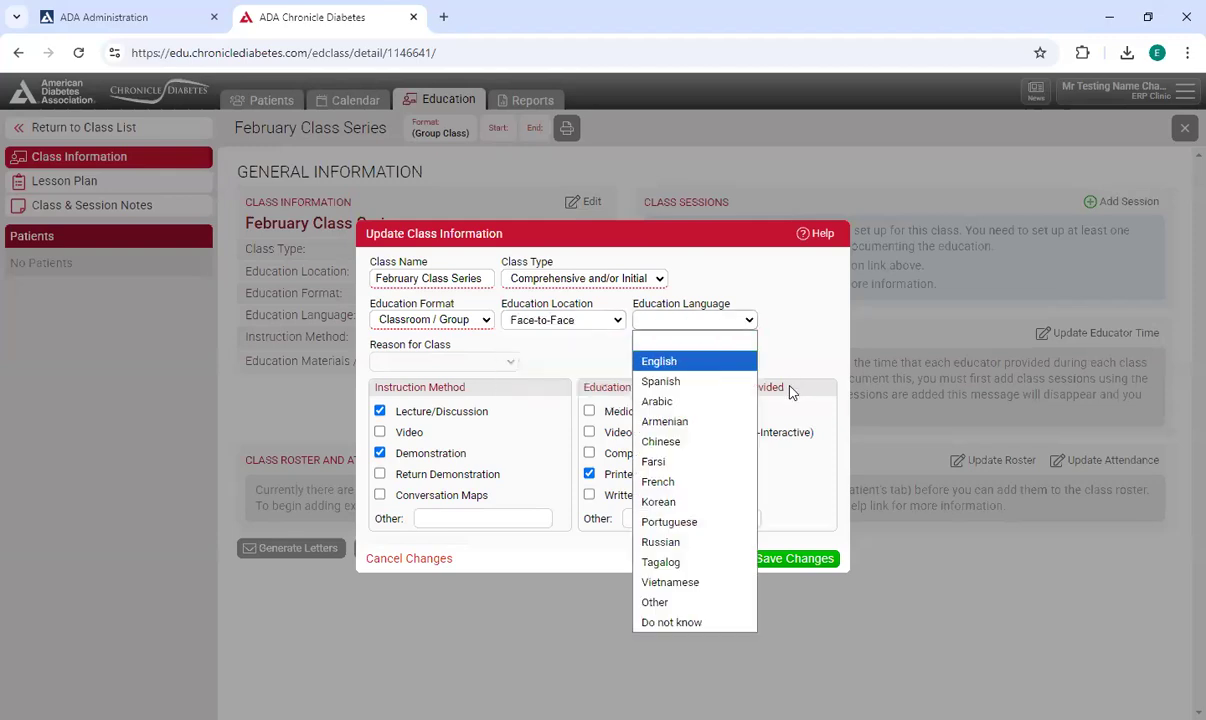
pyautogui.press('Return')
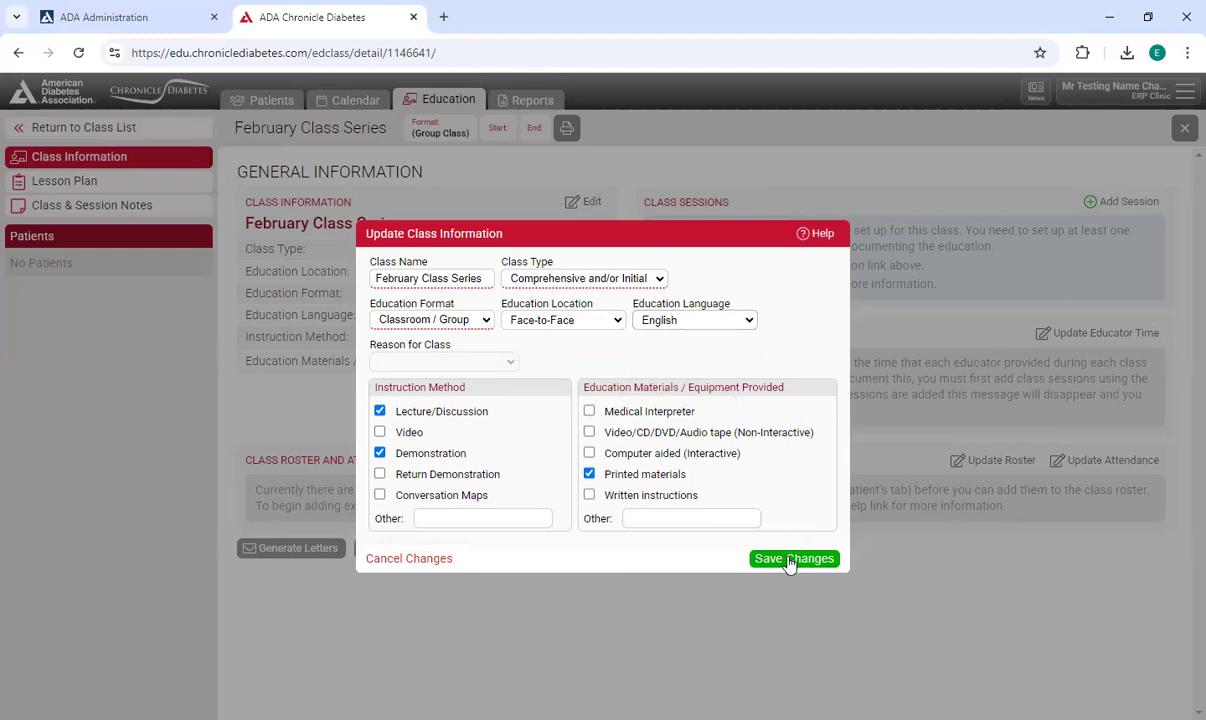
pyautogui.click(789, 561)
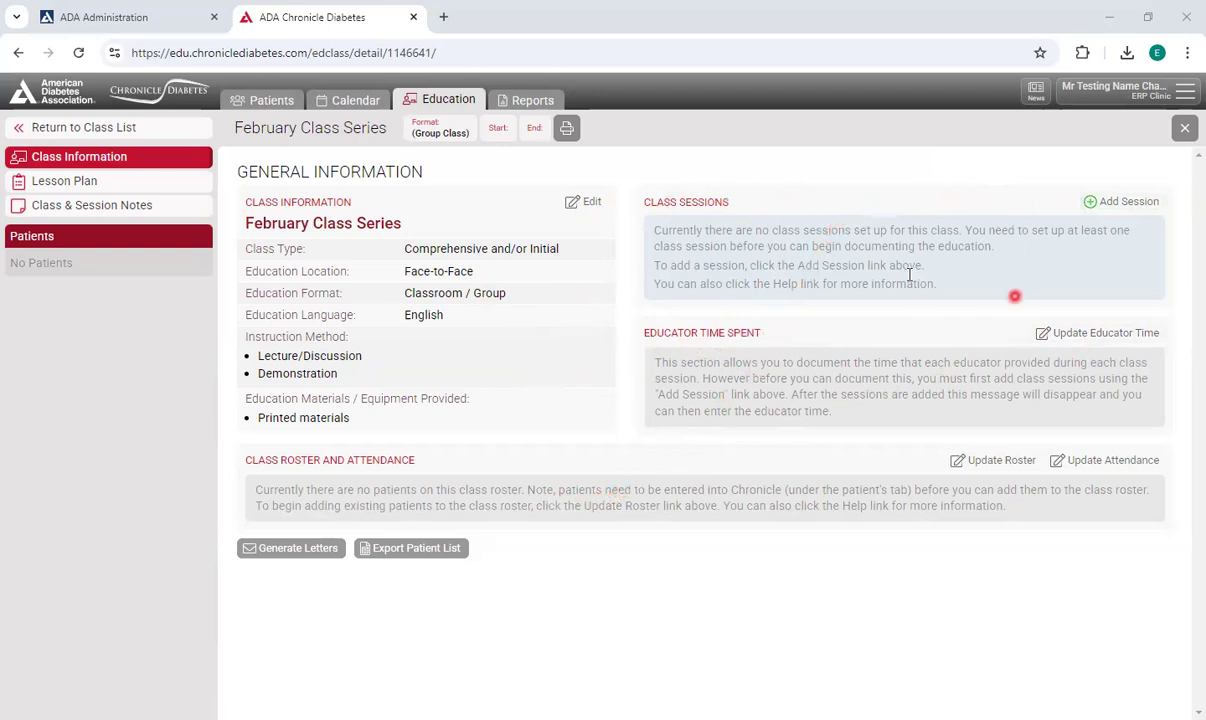
# Add a new class session named Session 1 with DSMES as the intervention type.
pyautogui.click(1121, 203)
pyautogui.click(500, 384)
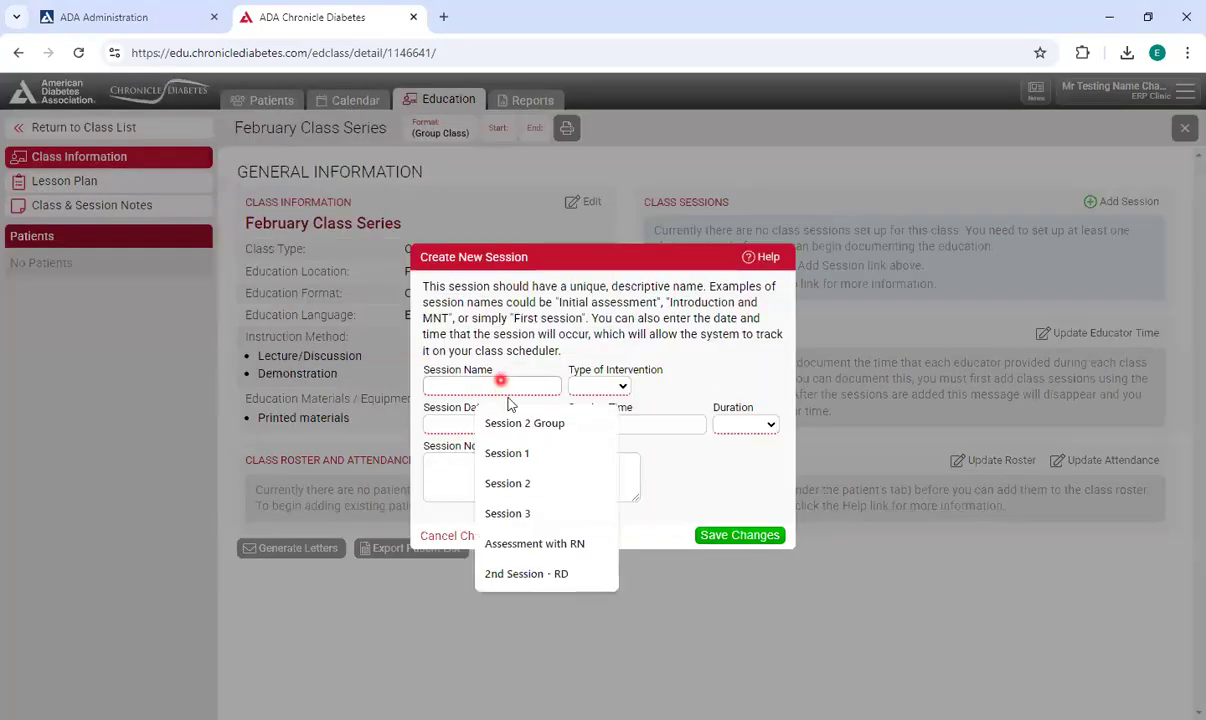
pyautogui.click(511, 453)
pyautogui.click(608, 385)
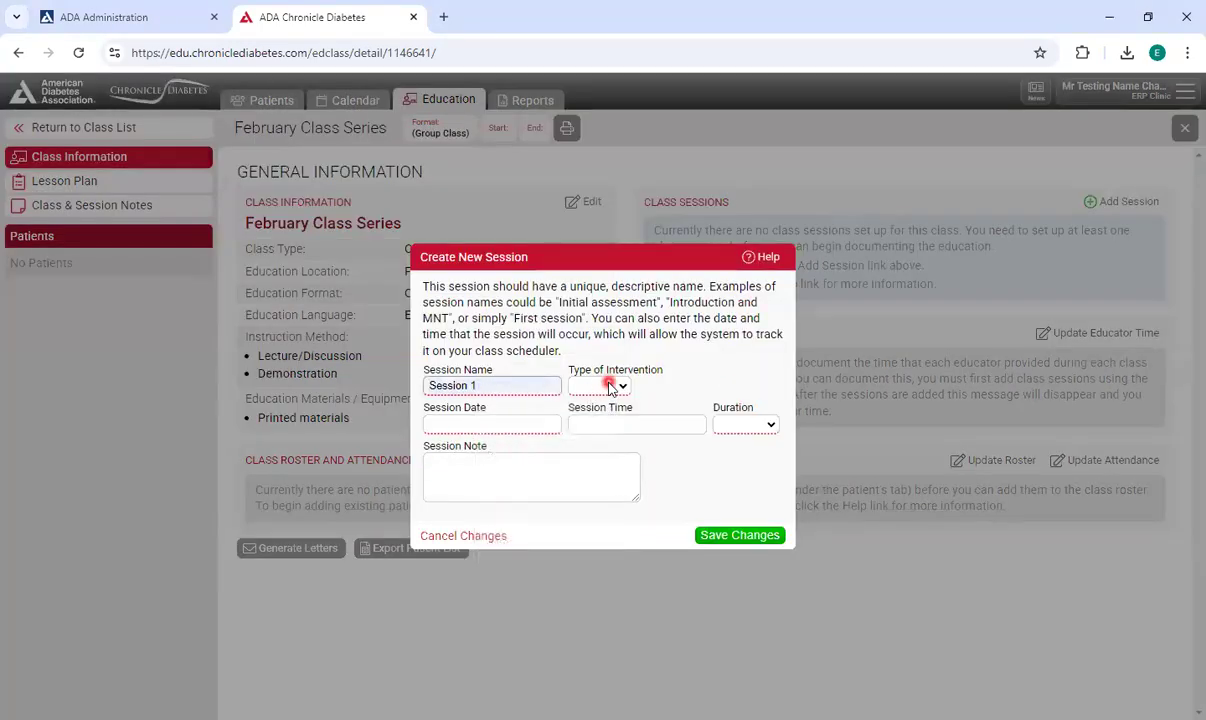
pyautogui.click(600, 423)
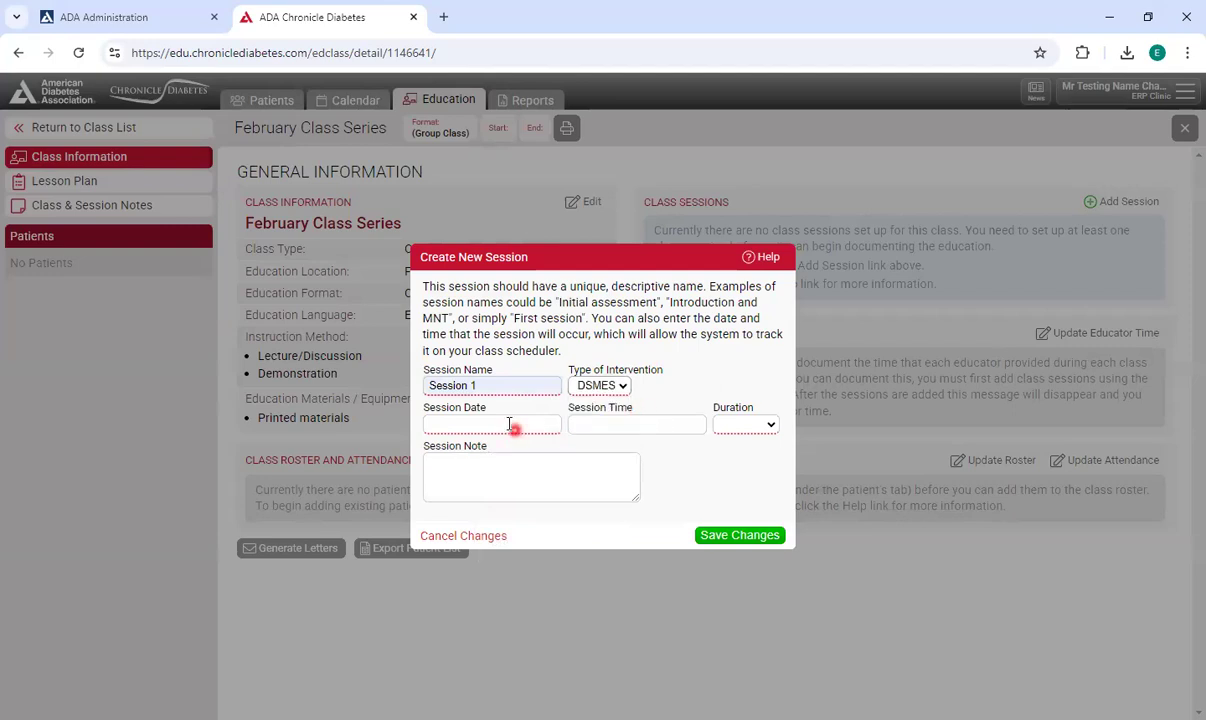
# Schedule Session 1 for 02/03/2025 at 9:00 AM lasting 1 hour, and save the session.
pyautogui.click(510, 425)
pyautogui.click(610, 466)
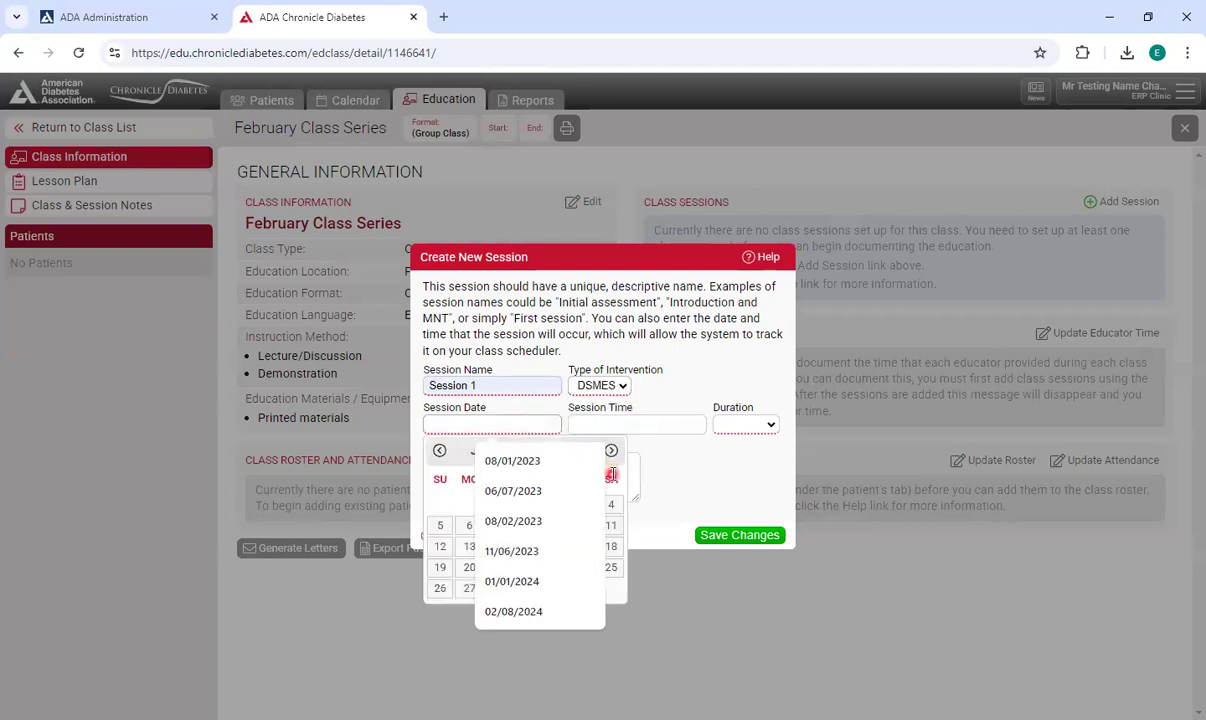
pyautogui.click(611, 451)
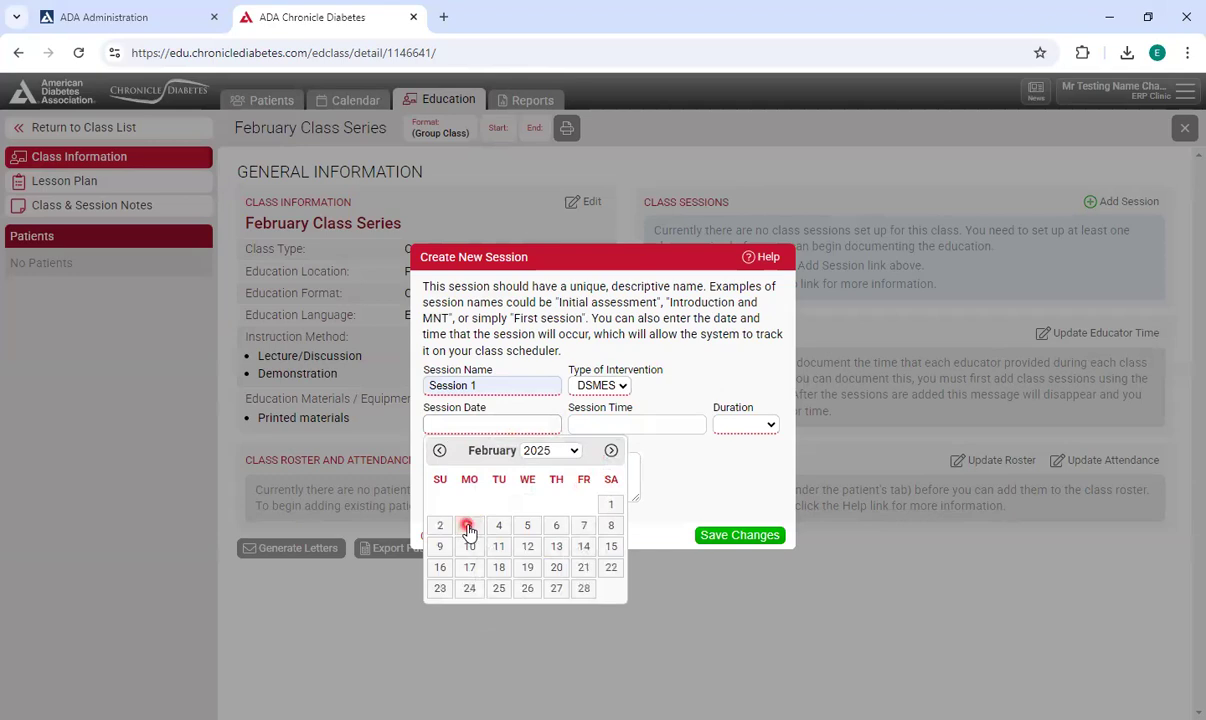
pyautogui.click(467, 526)
pyautogui.click(608, 426)
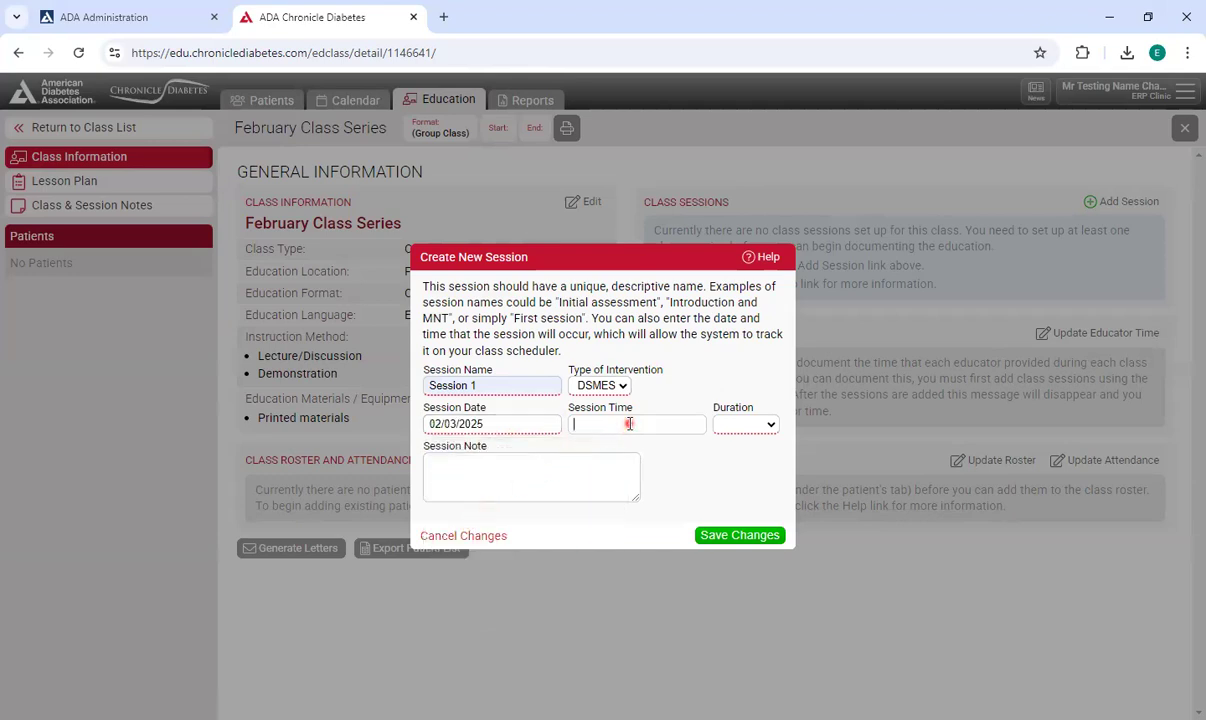
pyautogui.write('9')
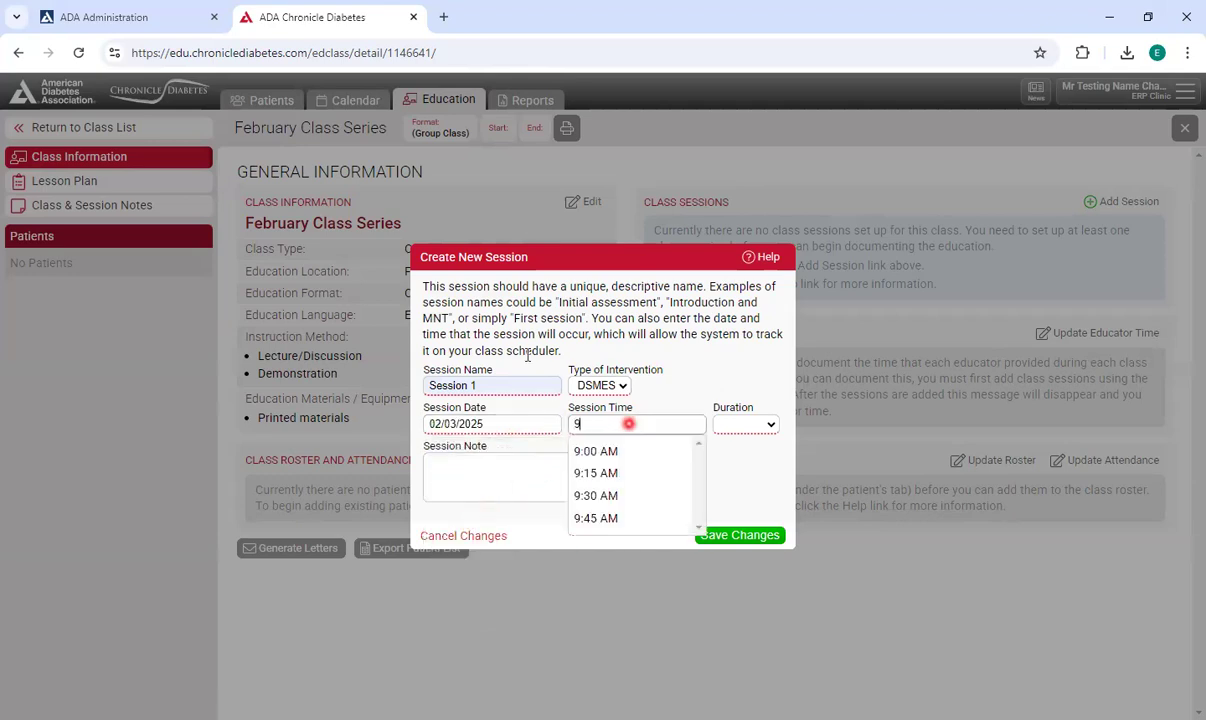
pyautogui.click(582, 450)
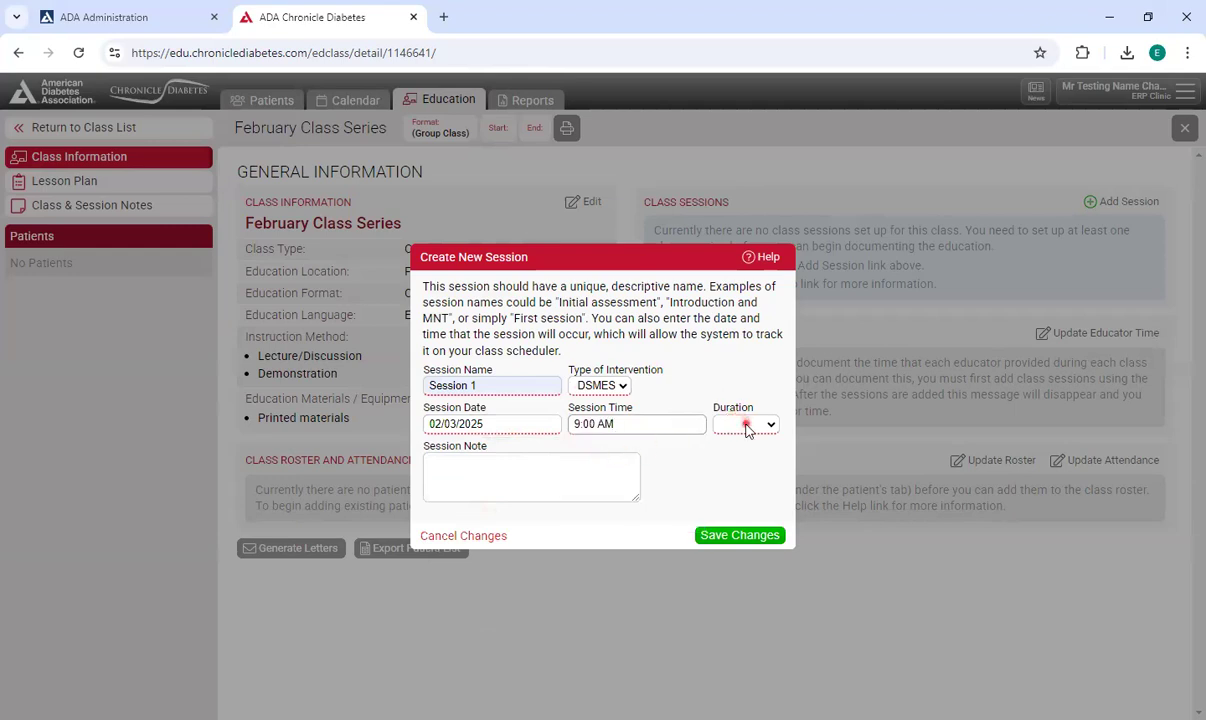
pyautogui.click(745, 425)
pyautogui.click(756, 105)
pyautogui.click(554, 486)
pyautogui.click(741, 536)
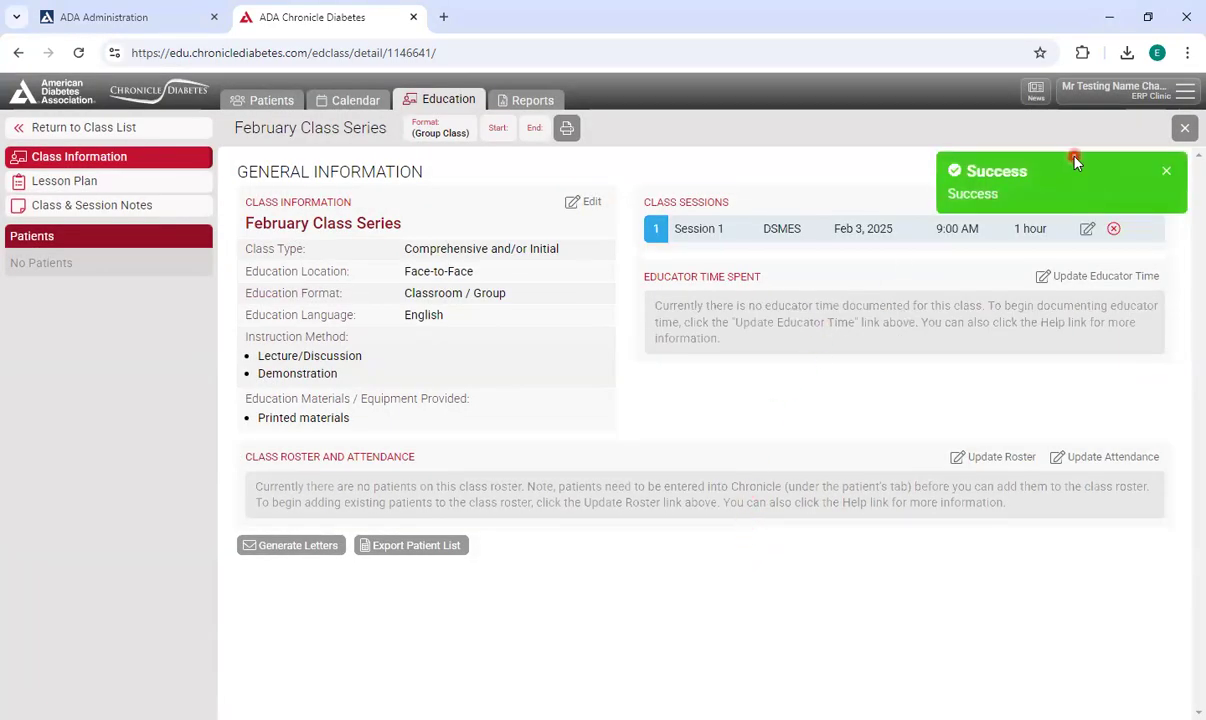
# Add another class session named Session 2 with DSMES as the intervention type.
pyautogui.click(1110, 201)
pyautogui.click(520, 389)
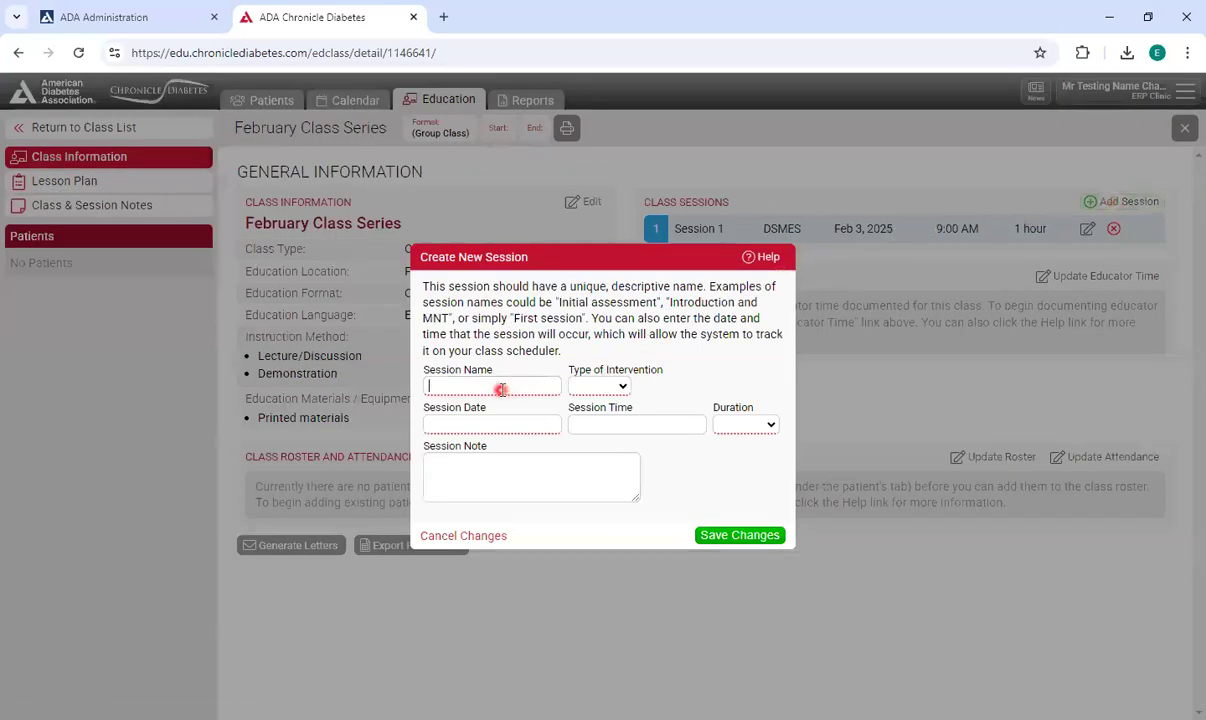
pyautogui.click(520, 483)
pyautogui.click(618, 386)
pyautogui.click(612, 427)
# Schedule Session 2 for 02/10/2025 at 9:00 AM lasting 1 hour, and save the session.
pyautogui.click(463, 424)
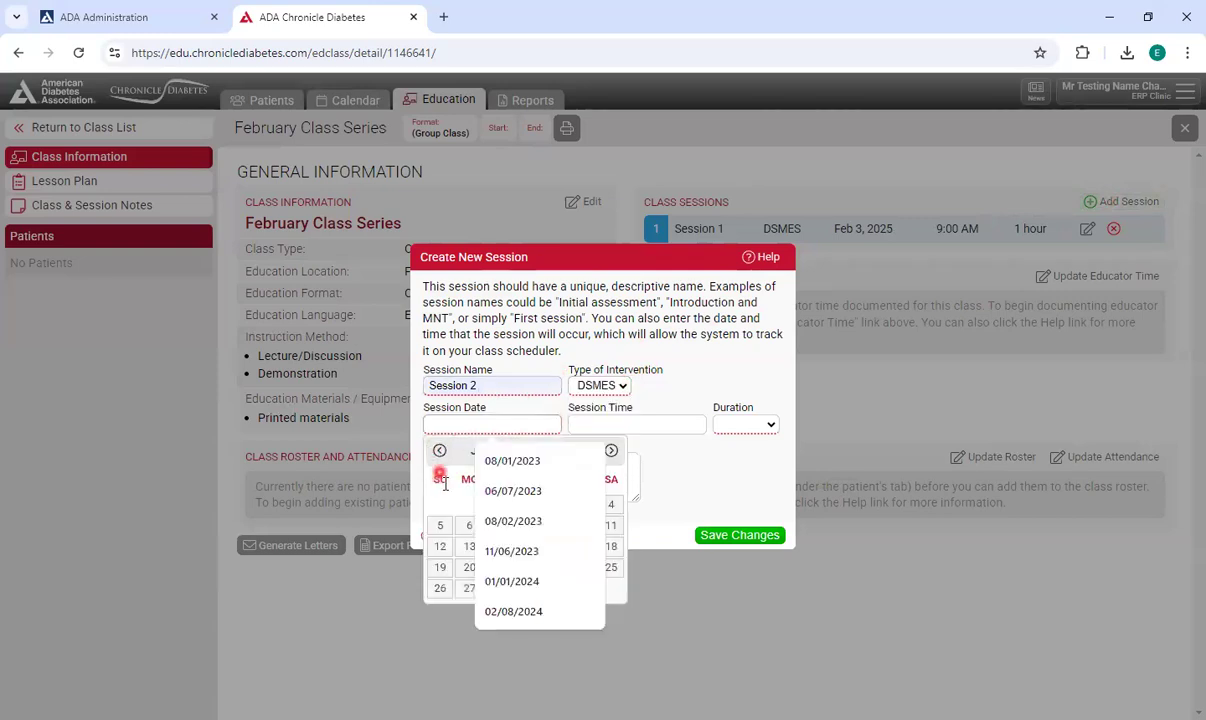
pyautogui.click(470, 548)
pyautogui.click(633, 424)
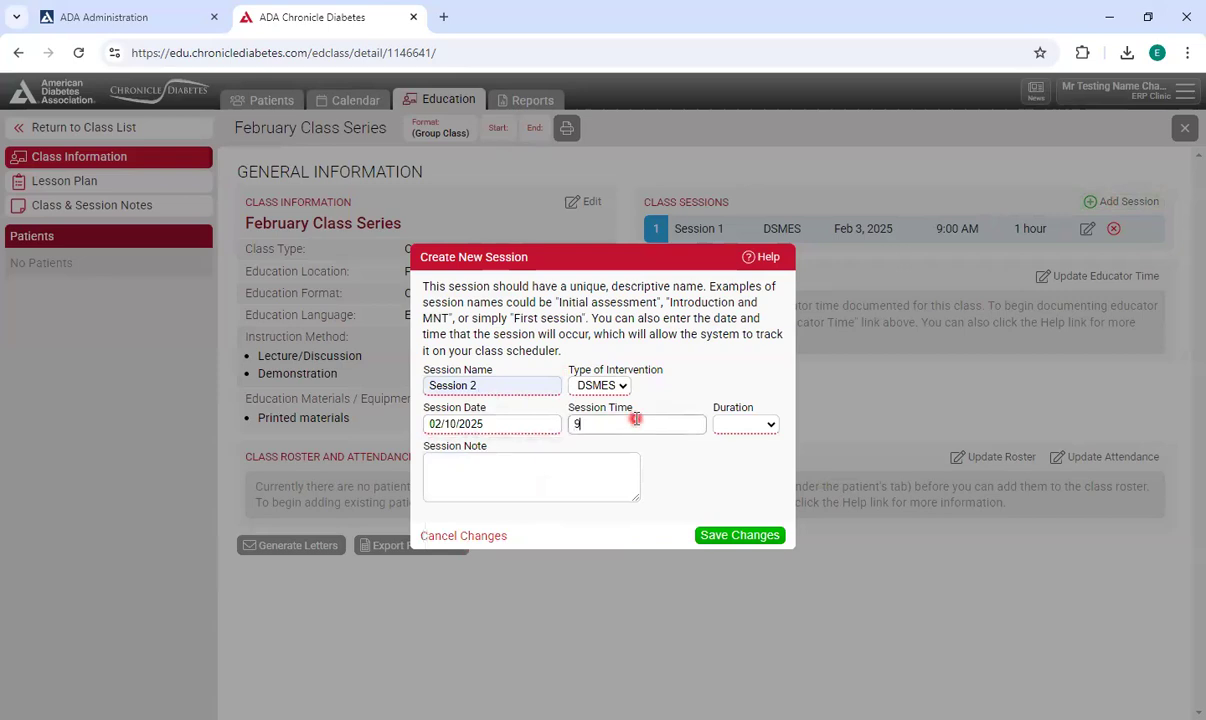
pyautogui.write('9')
pyautogui.click(685, 450)
pyautogui.click(765, 427)
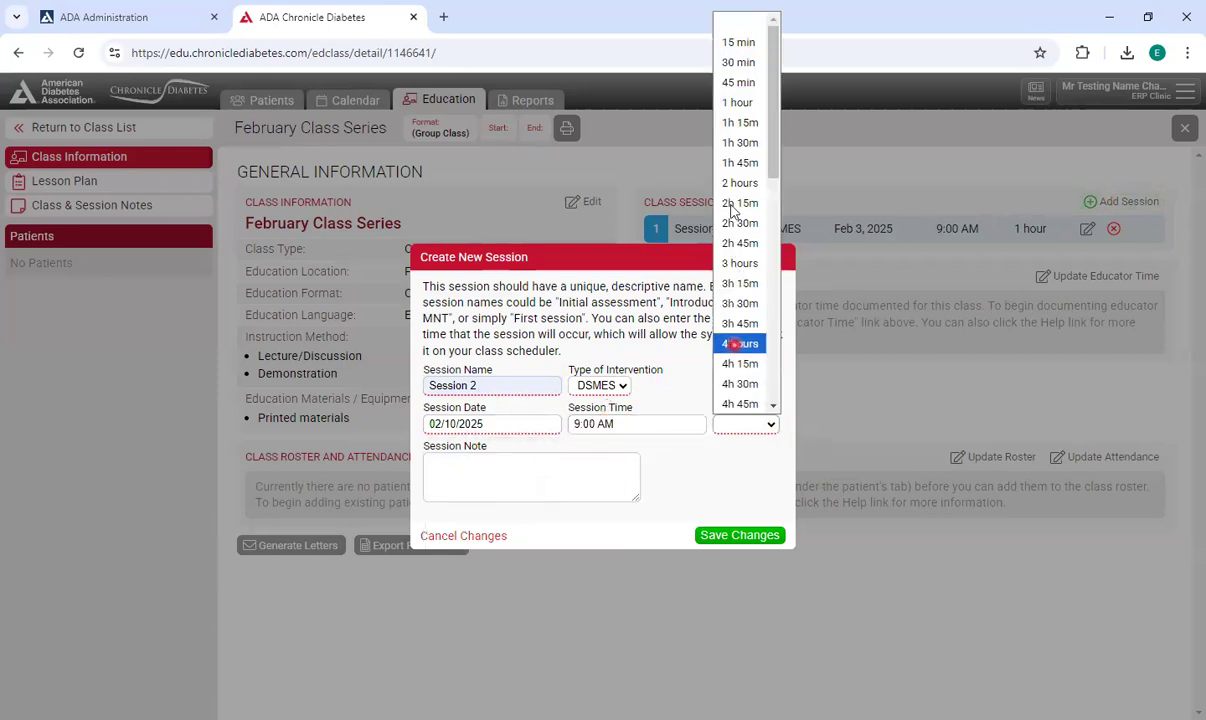
pyautogui.click(745, 106)
pyautogui.click(765, 537)
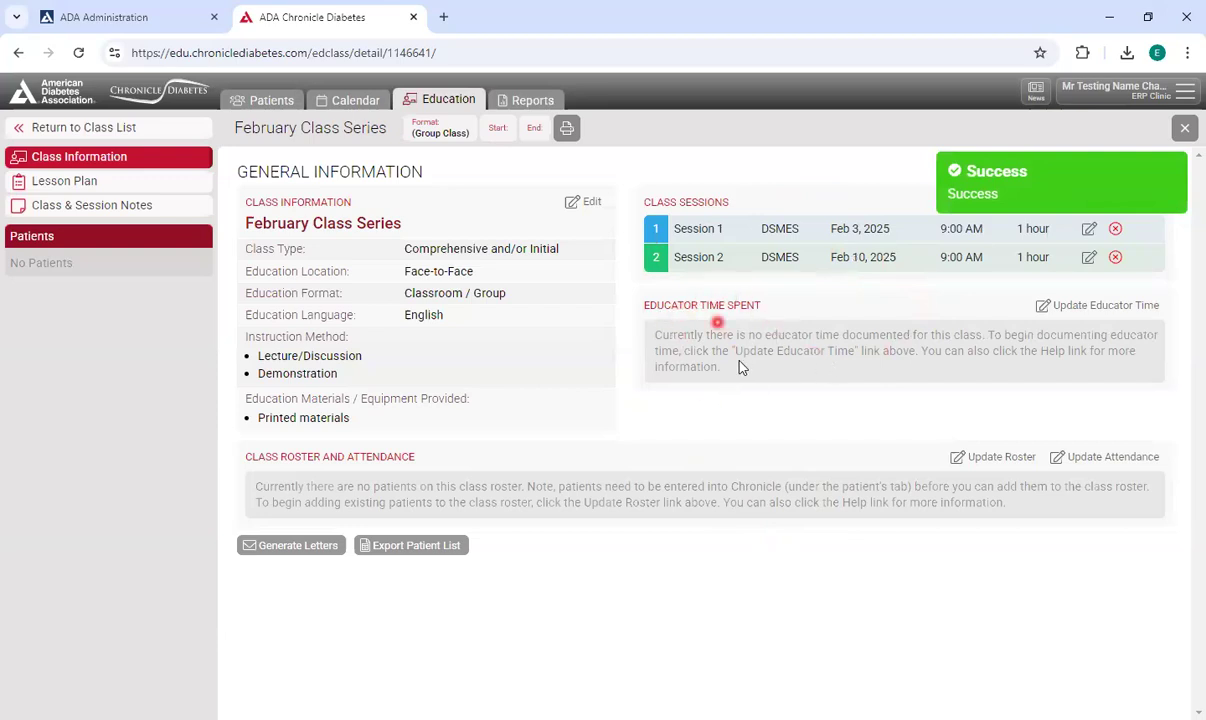
# Open the educator time-spent form and select the second and fifth educators in the list.
pyautogui.click(1070, 311)
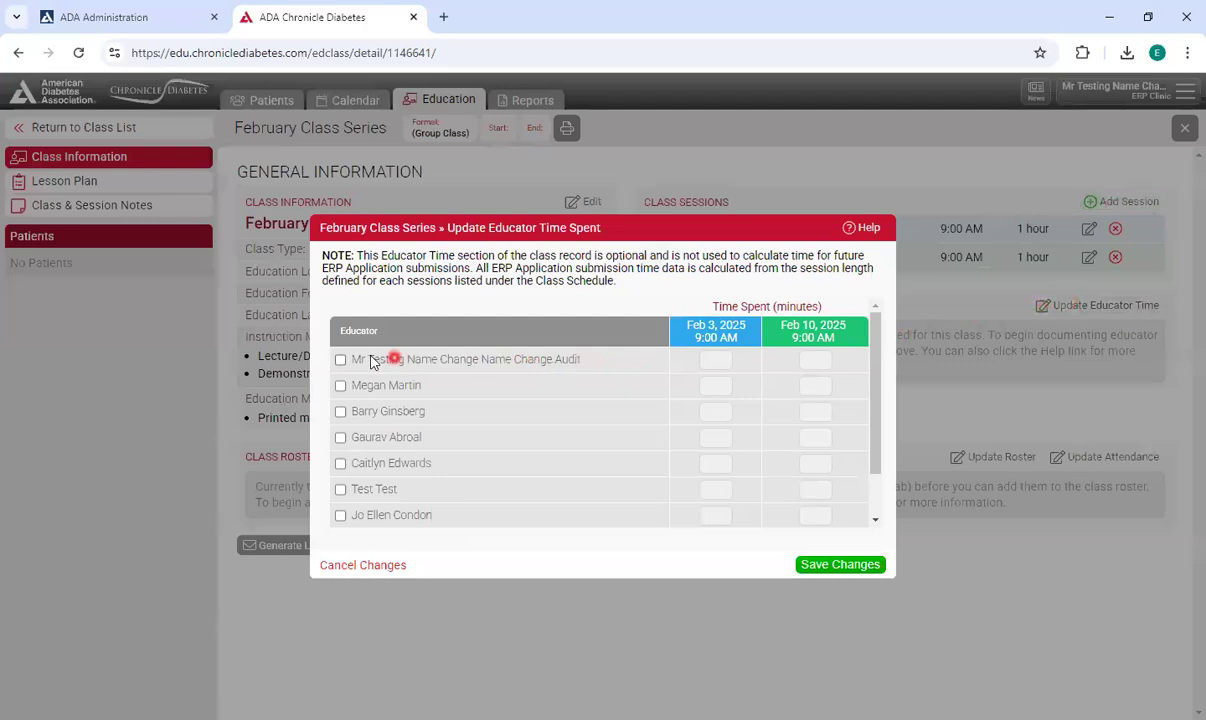
pyautogui.click(340, 386)
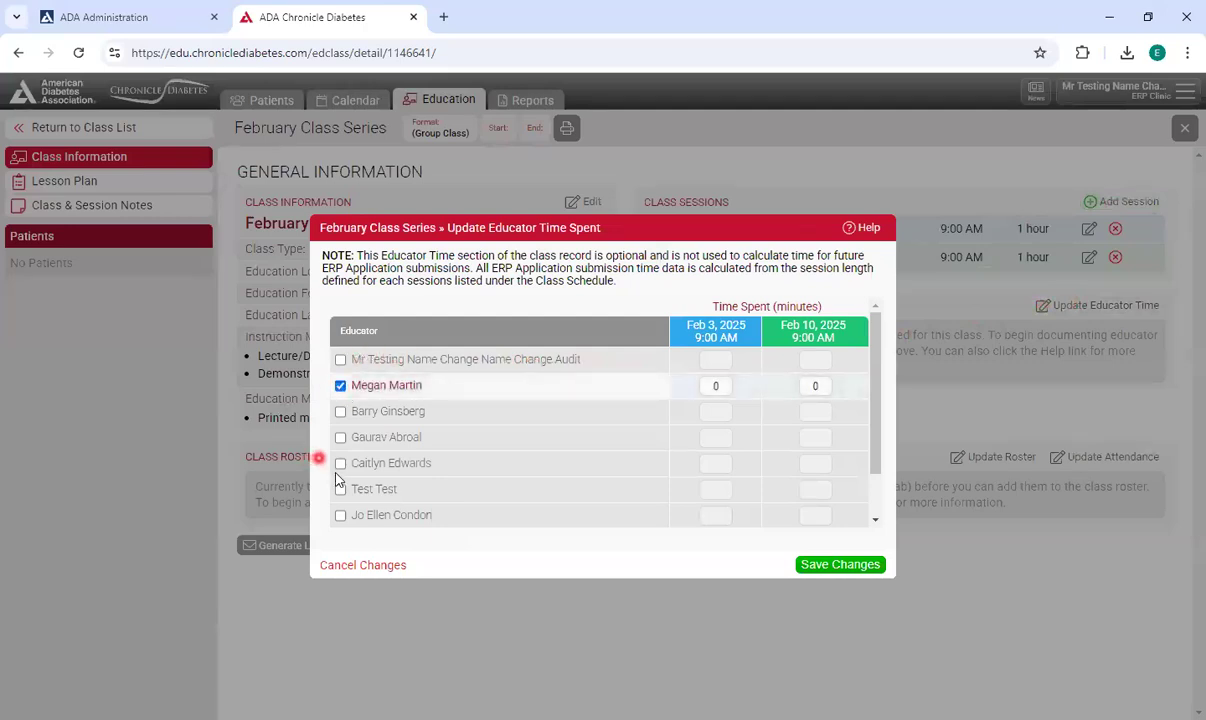
pyautogui.click(340, 464)
# Enter 60 minutes for the first selected educator on Feb 3 and for the second on Feb 10, and save the educator time.
pyautogui.click(710, 385)
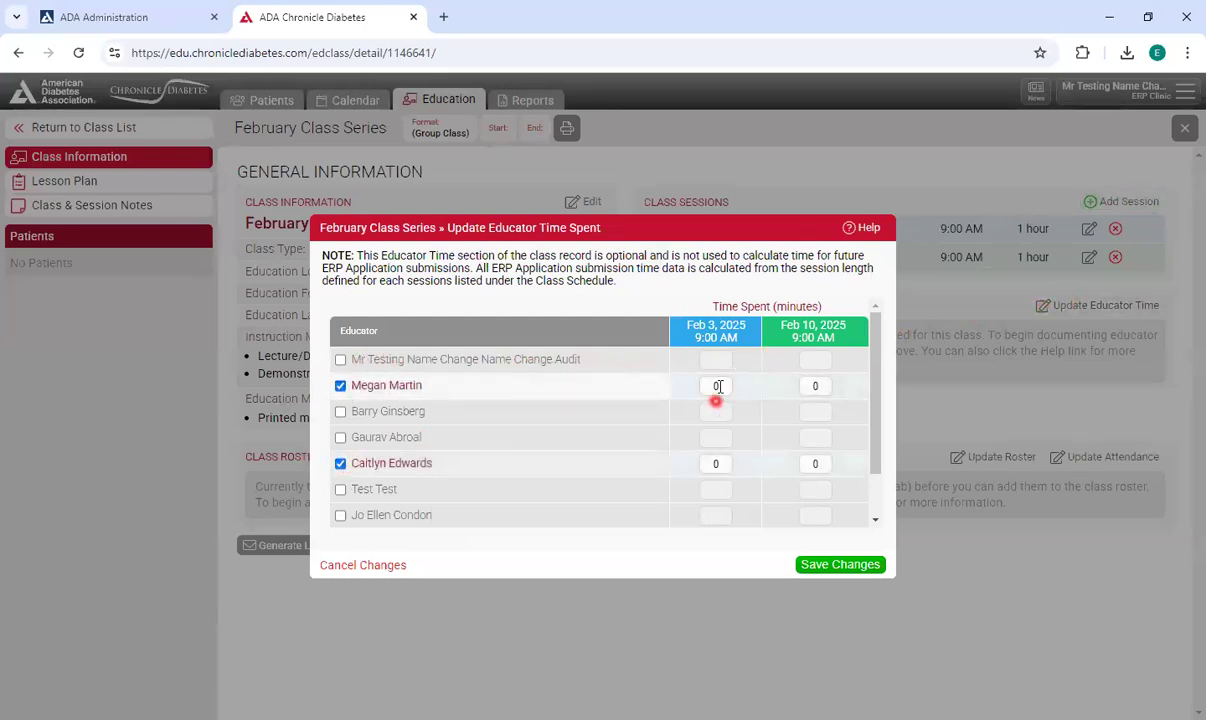
pyautogui.write('6')
pyautogui.moveTo(813, 464); pyautogui.dragTo(784, 467)
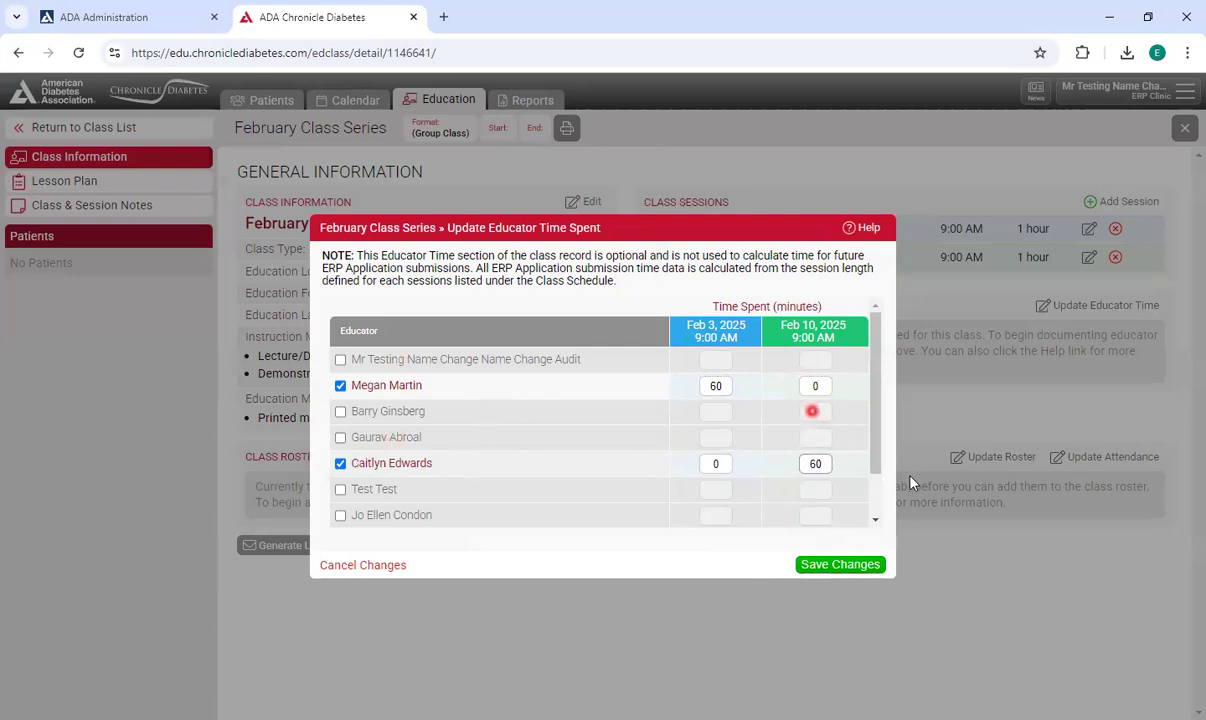
pyautogui.click(836, 566)
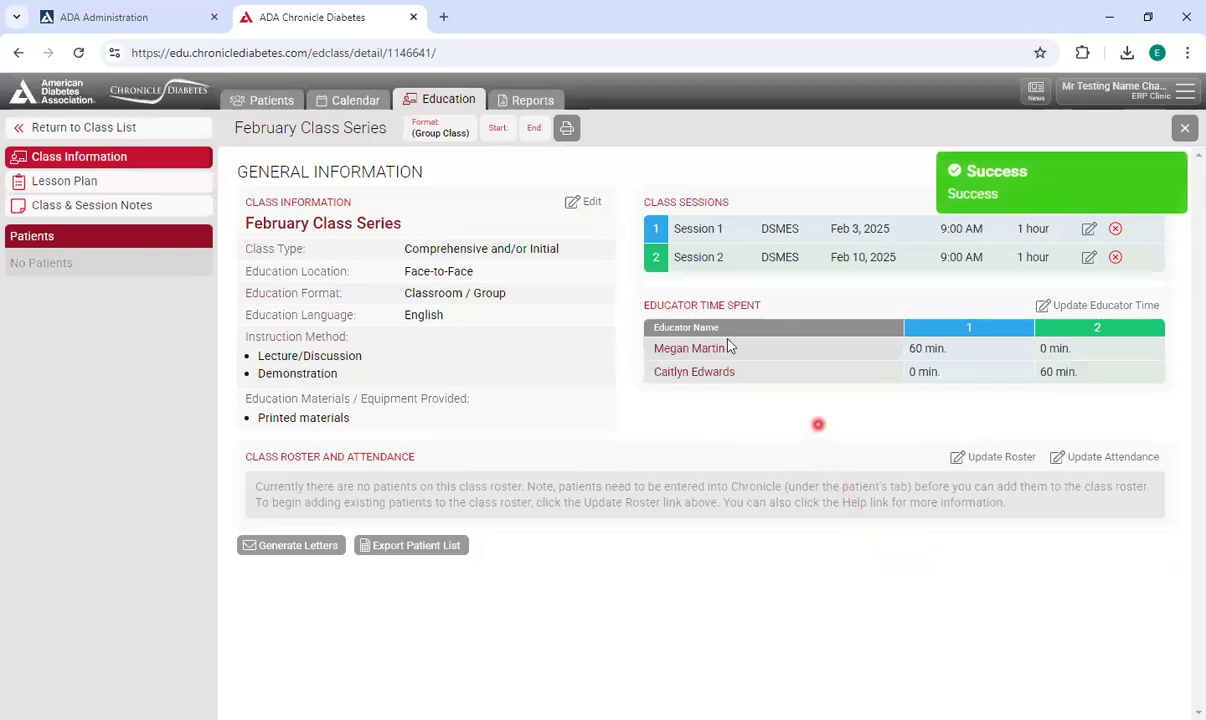
# Edit the lesson plan and quick-assign the second educator in the list to every topic for the Feb 3 session.
pyautogui.click(97, 185)
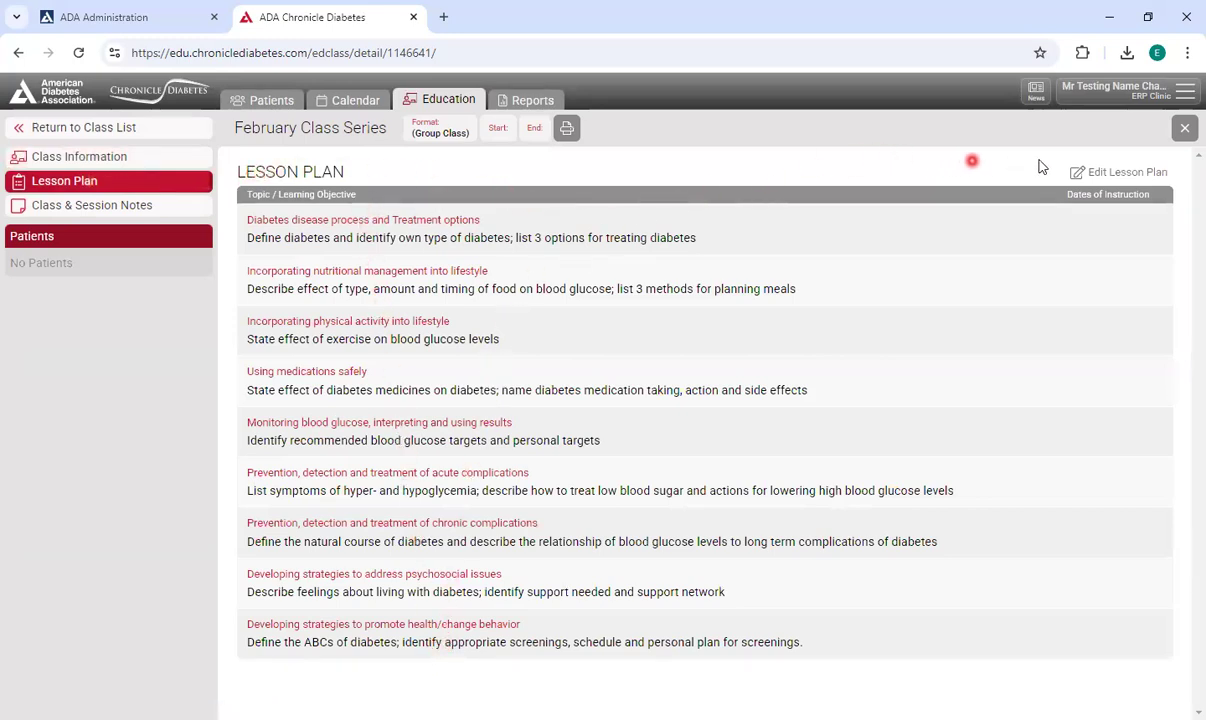
pyautogui.click(1122, 174)
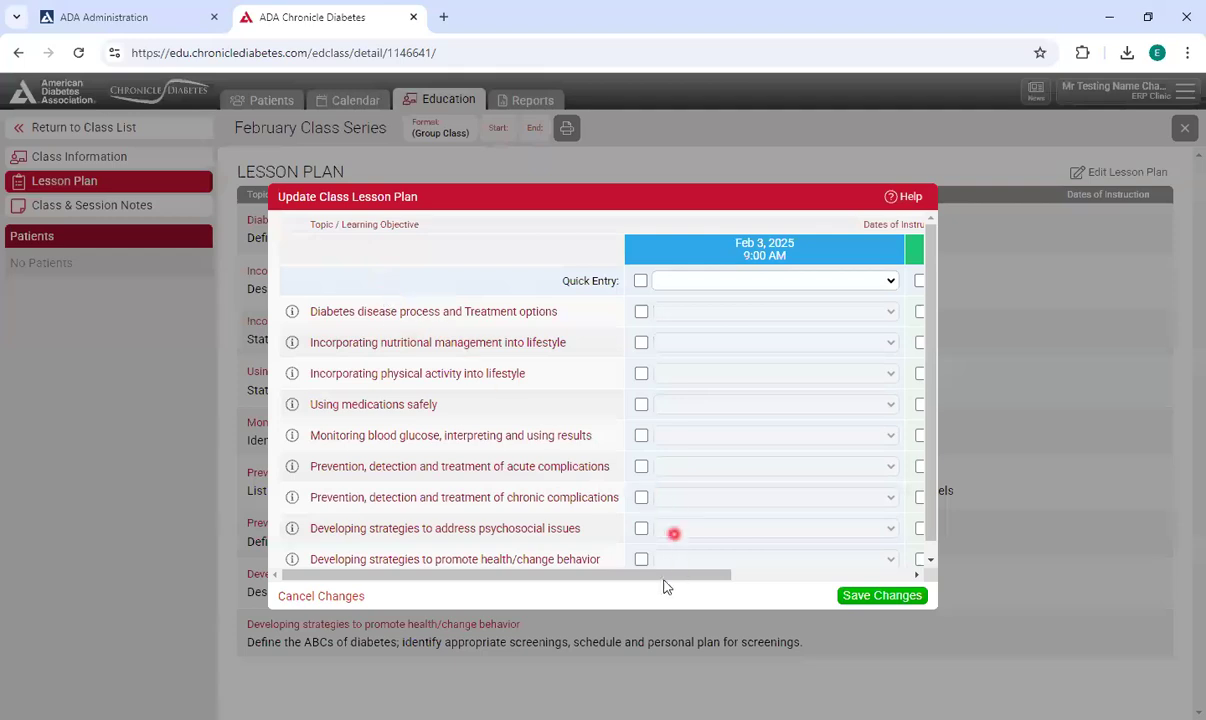
pyautogui.moveTo(660, 575)
pyautogui.mouseDown()
pyautogui.moveTo(802, 577)
pyautogui.moveTo(719, 590)
pyautogui.moveTo(642, 577)
pyautogui.mouseUp()
pyautogui.click(713, 284)
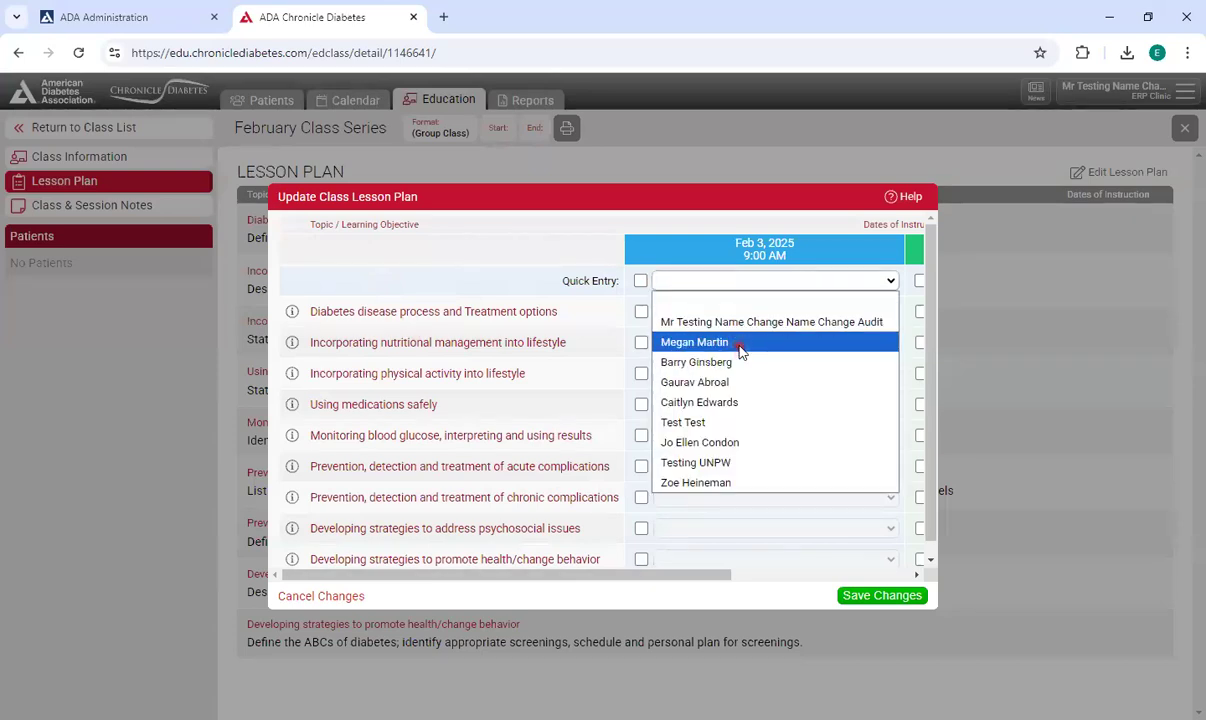
pyautogui.click(694, 342)
pyautogui.click(640, 281)
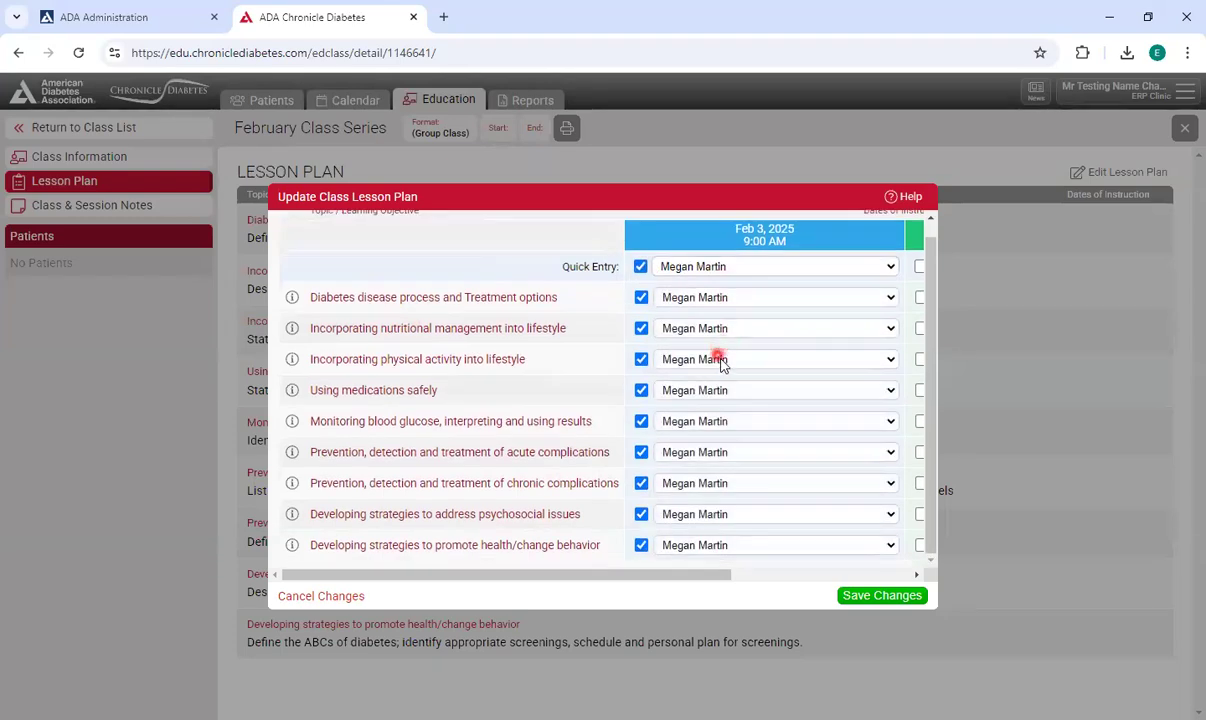
# Quick-assign the fifth educator in the list to every topic for the Feb 10 session and save the lesson plan.
pyautogui.moveTo(668, 573); pyautogui.dragTo(895, 573)
pyautogui.click(660, 342)
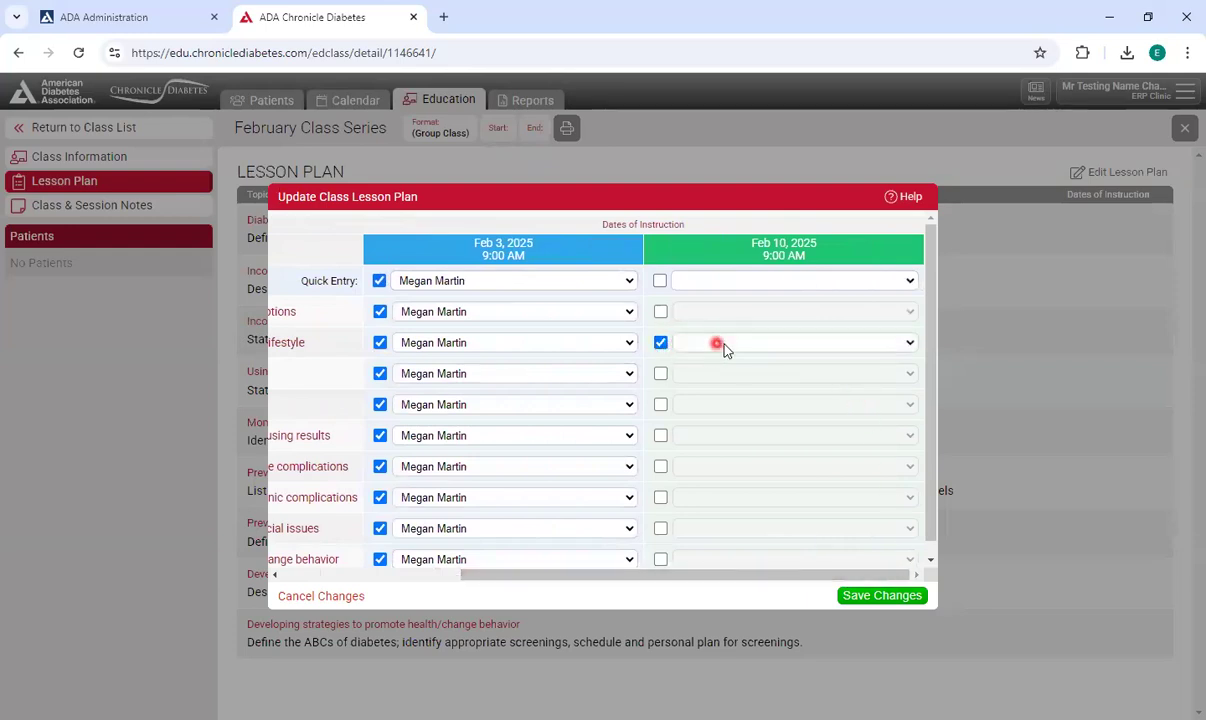
pyautogui.click(752, 426)
pyautogui.click(345, 316)
pyautogui.click(660, 281)
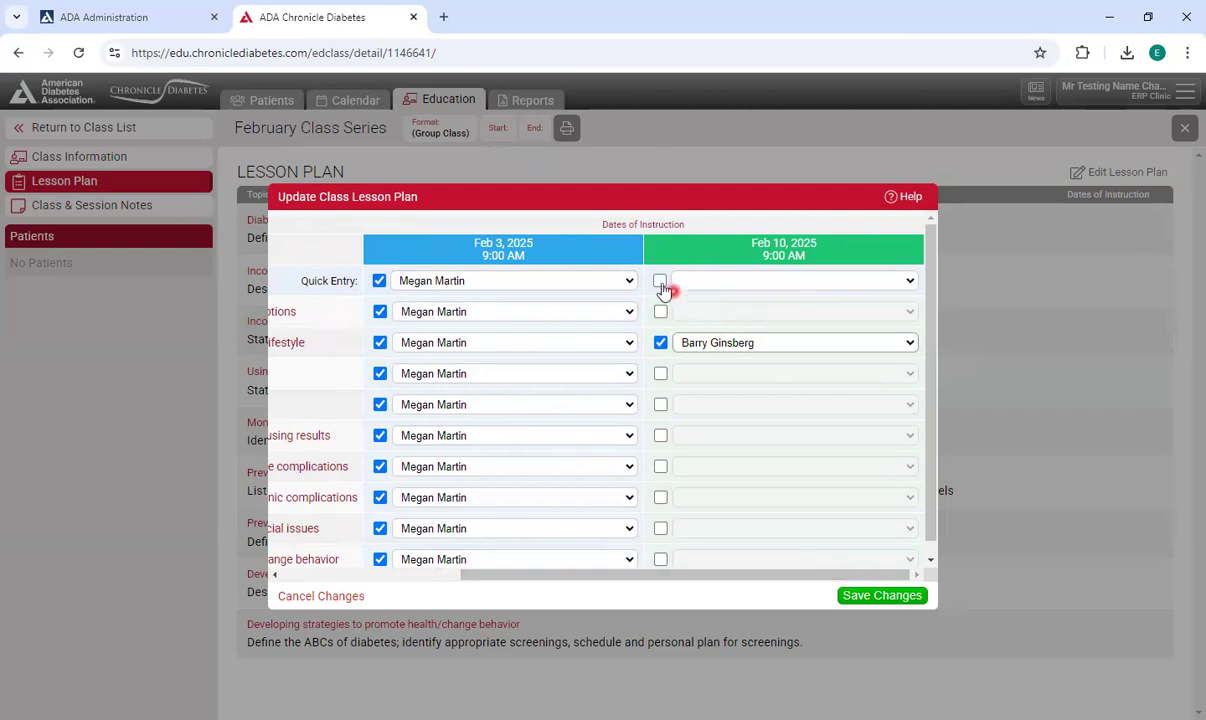
pyautogui.click(741, 283)
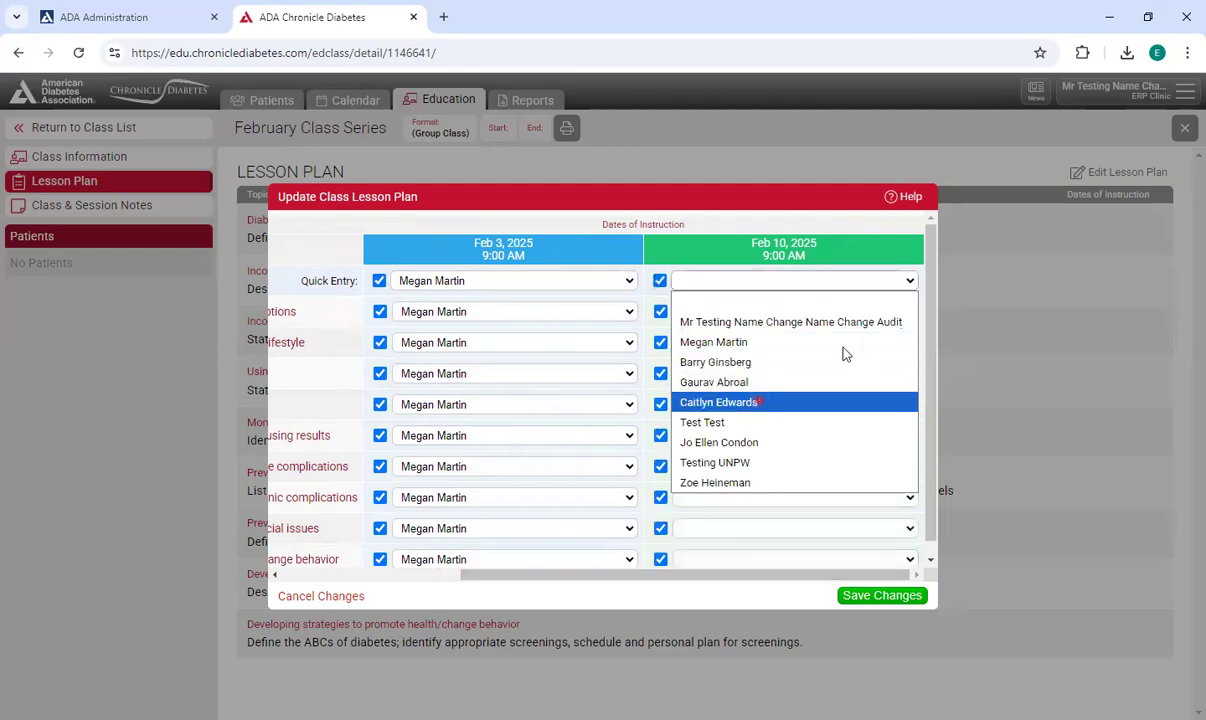
pyautogui.click(745, 402)
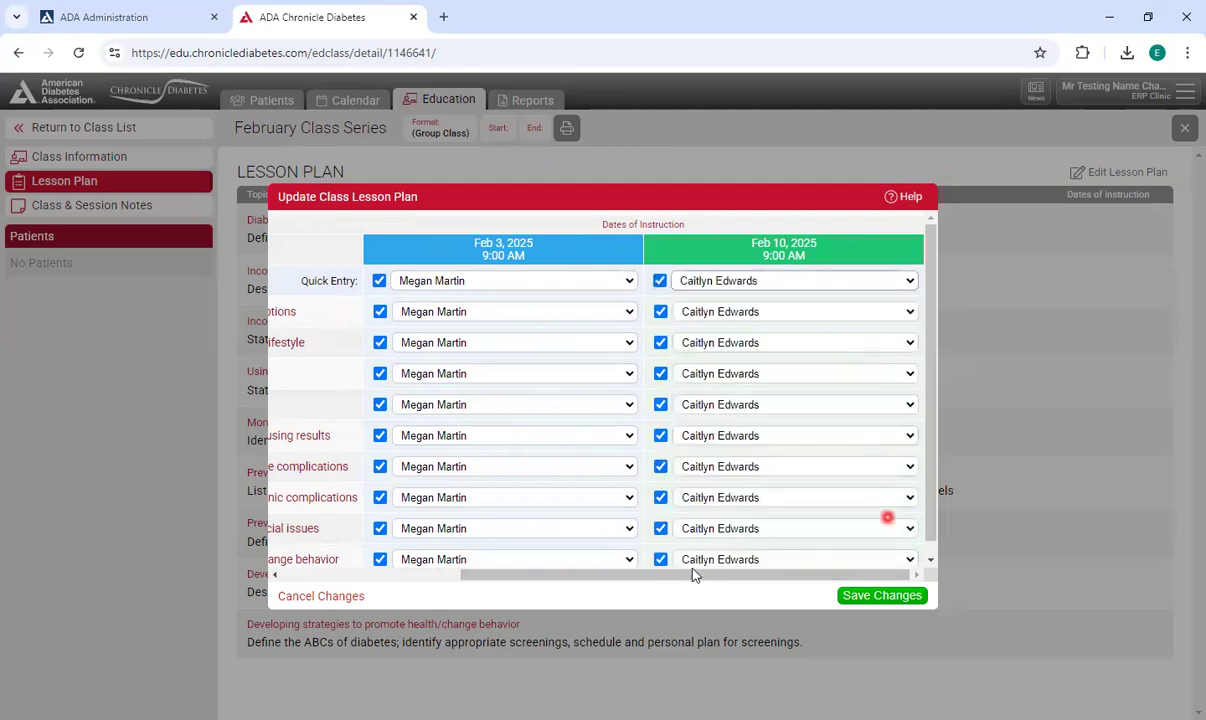
pyautogui.click(885, 596)
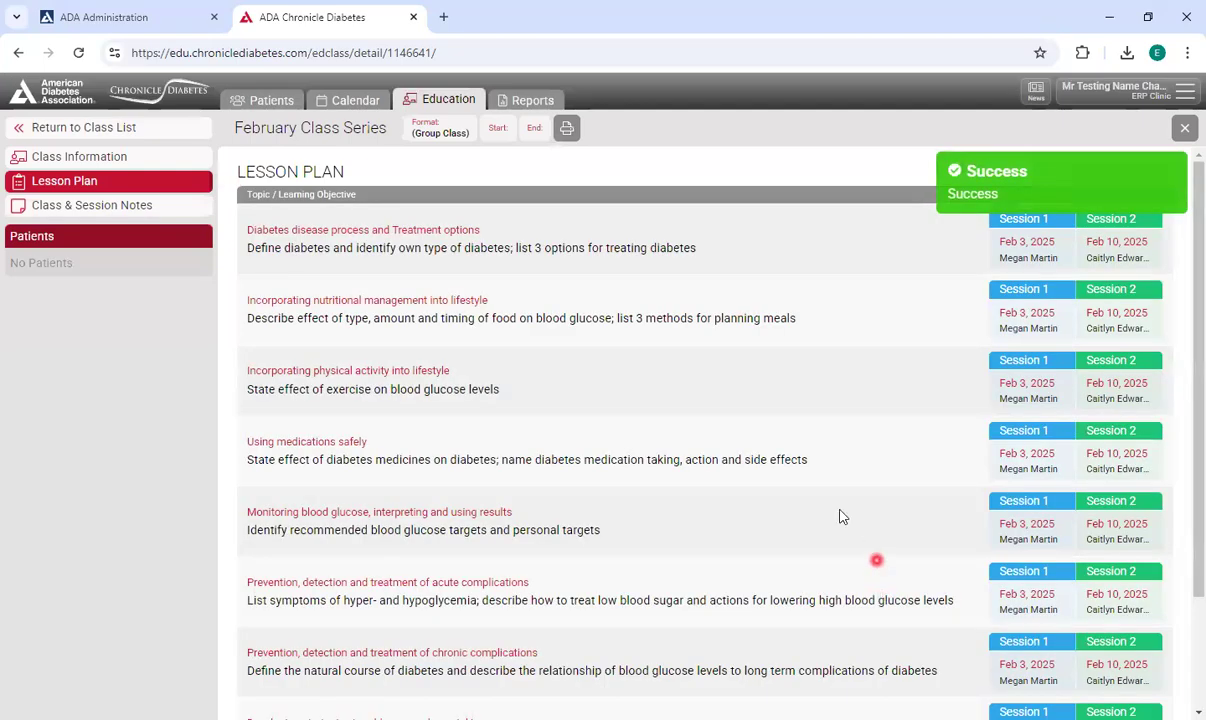
# Review the class and session notes, opening the Session 1 note form and cancelling it.
pyautogui.click(110, 208)
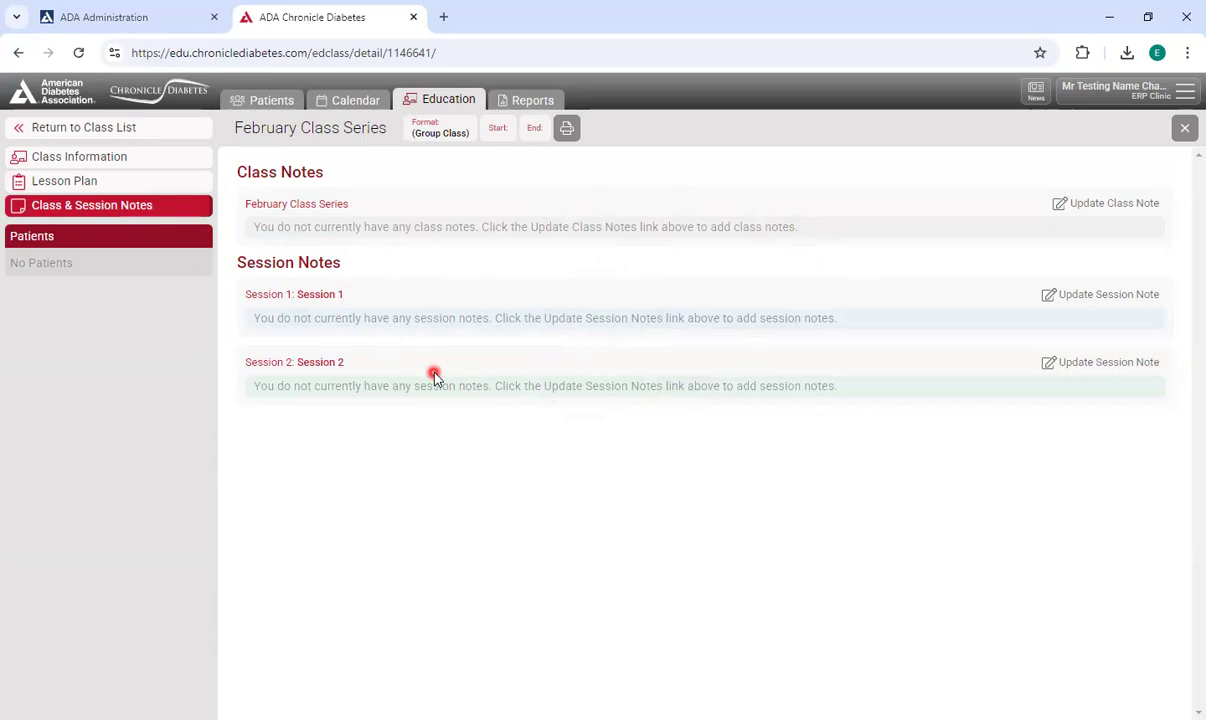
pyautogui.click(1085, 295)
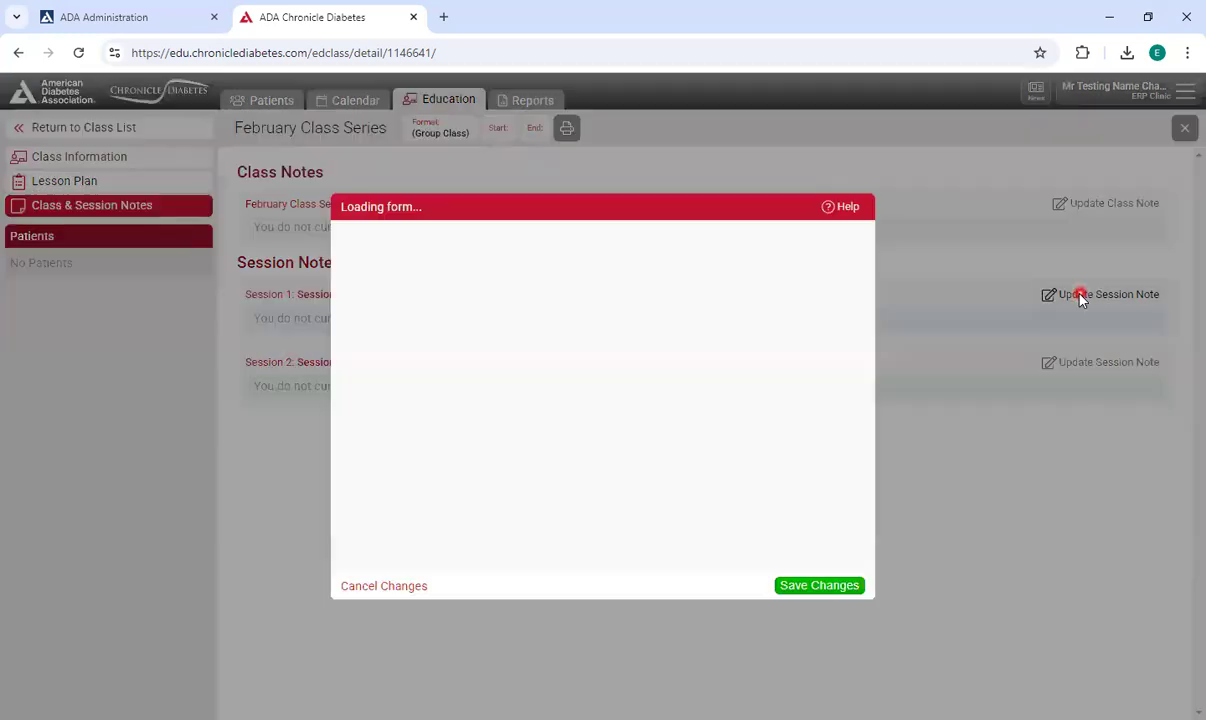
pyautogui.click(385, 588)
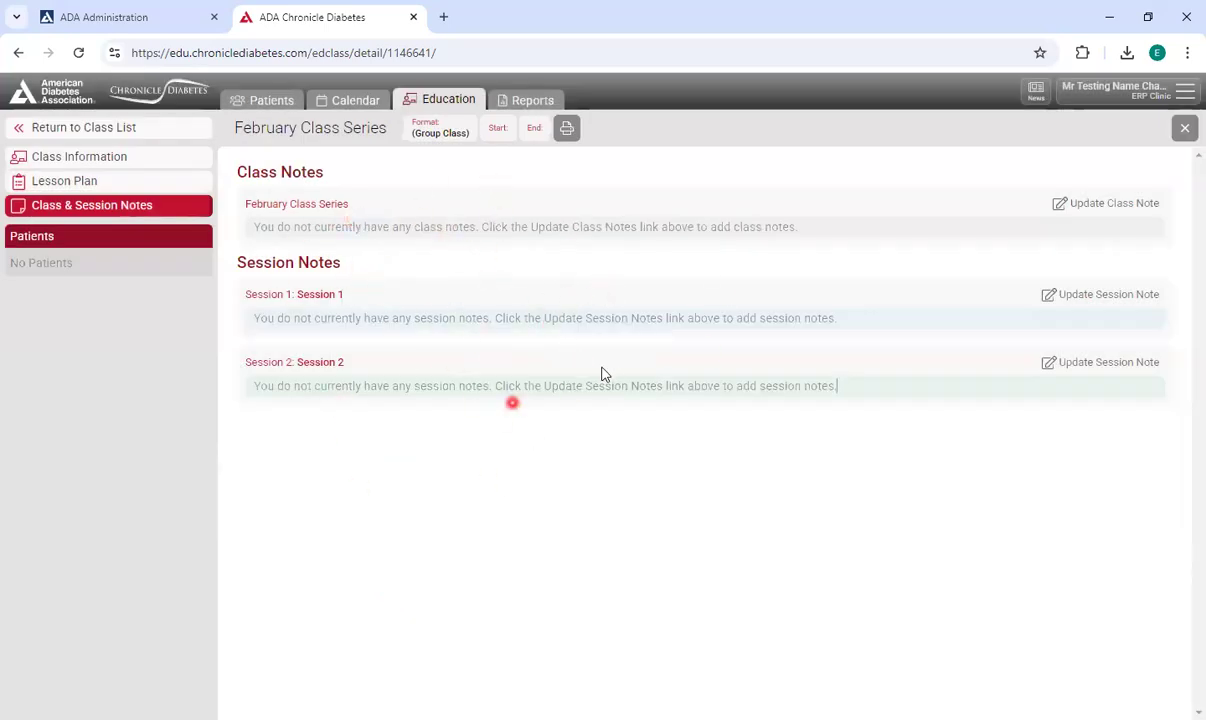
# Add four recently added patients to the class roster, save the roster, and reload the page.
pyautogui.click(177, 169)
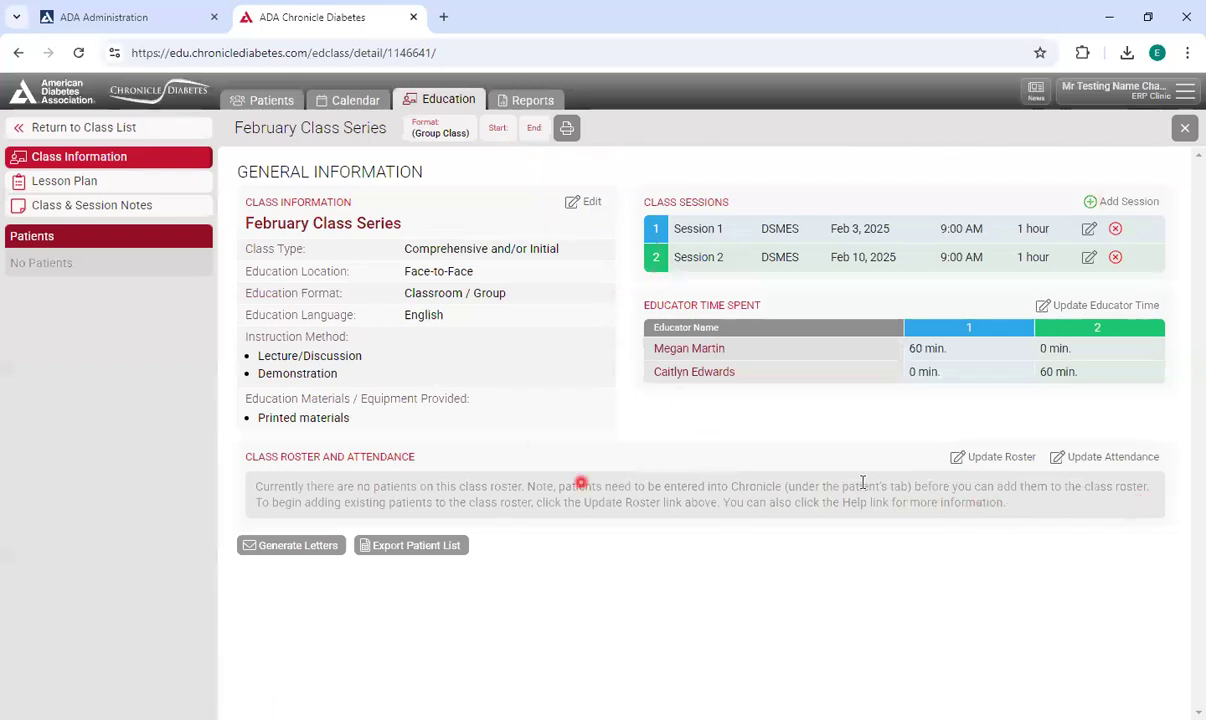
pyautogui.click(997, 457)
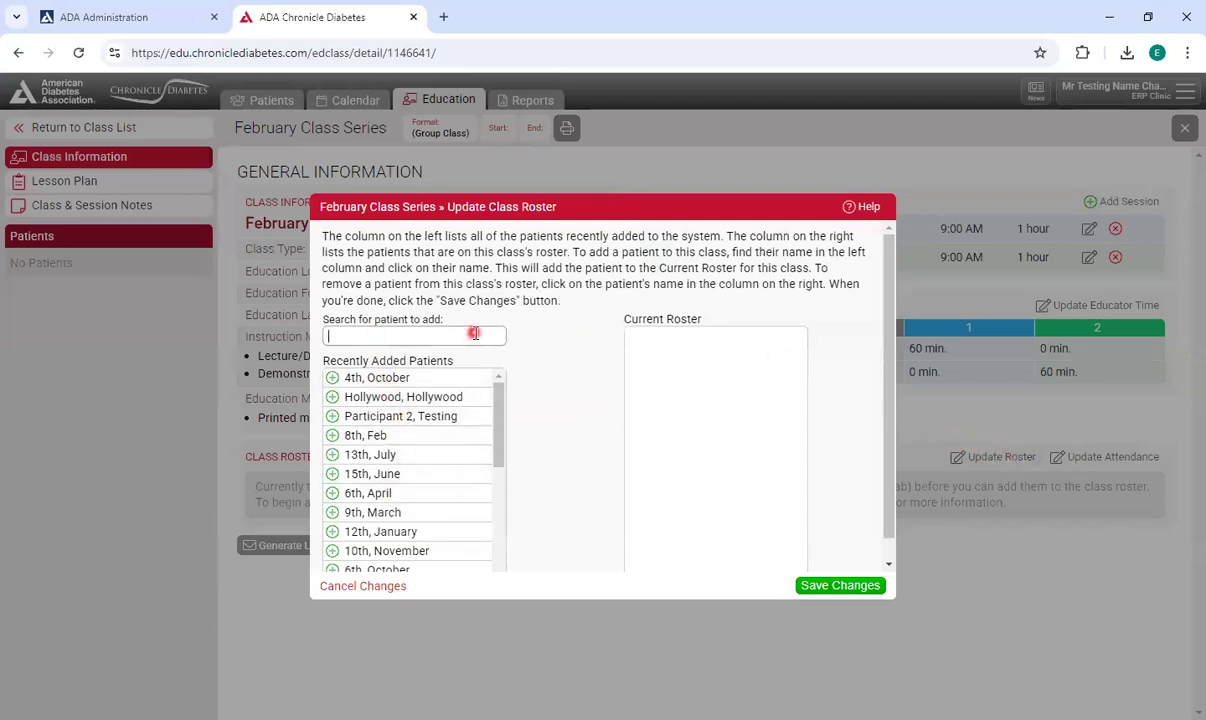
pyautogui.click(423, 416)
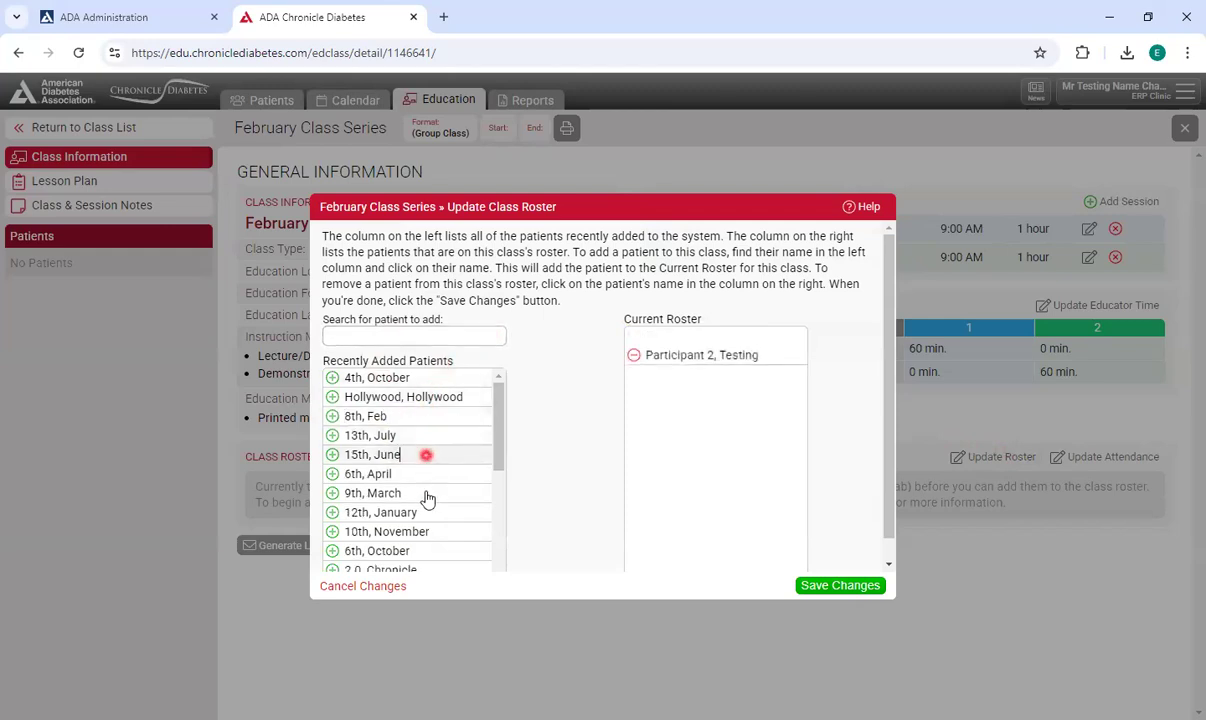
pyautogui.click(425, 454)
pyautogui.click(430, 512)
pyautogui.click(431, 550)
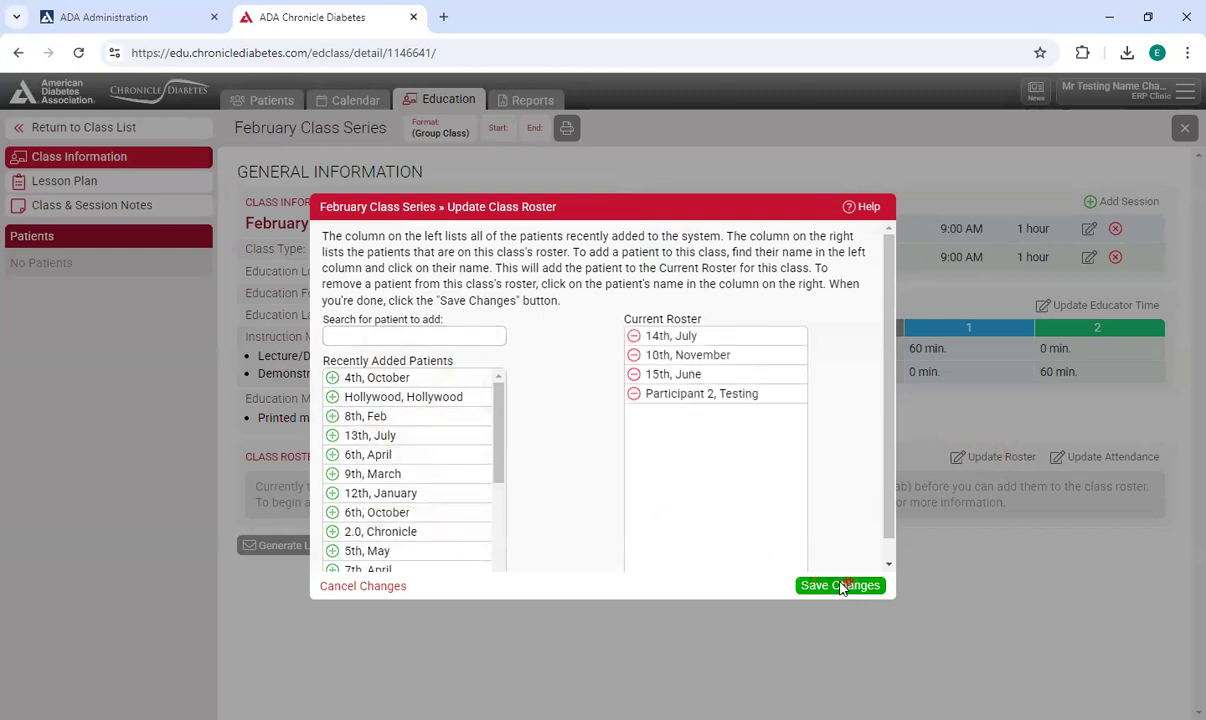
pyautogui.click(843, 585)
pyautogui.click(79, 53)
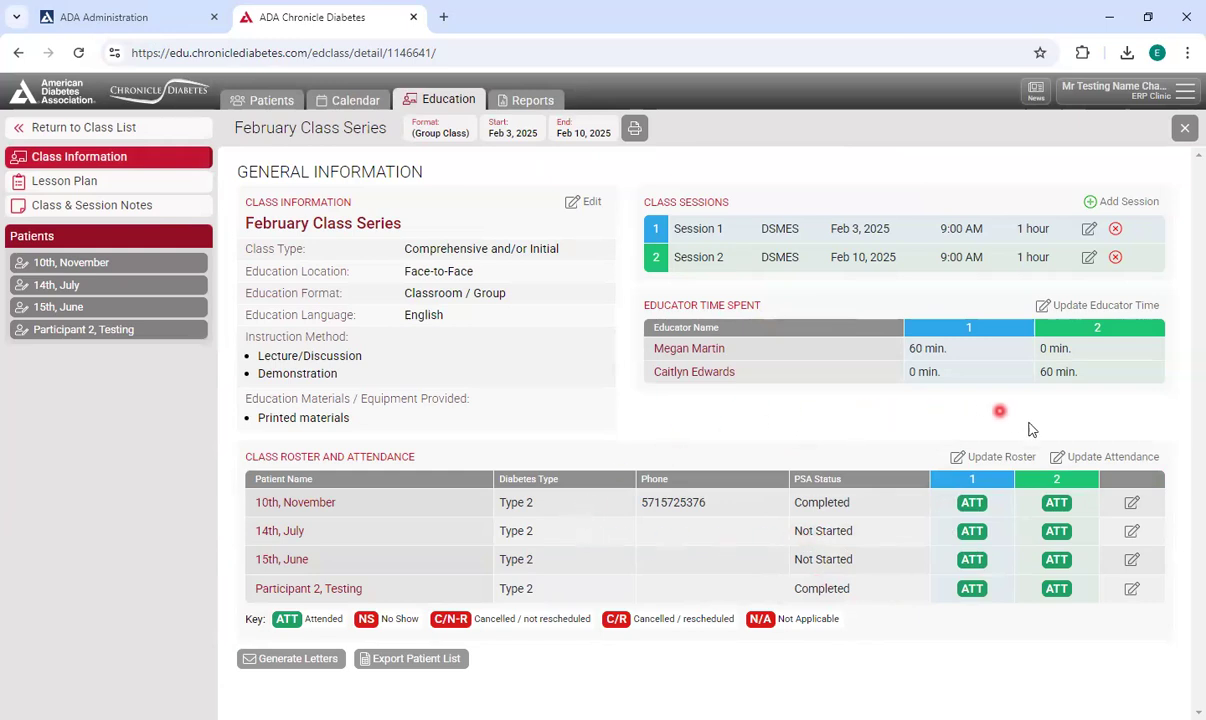
# Set the second patient's Feb 3 attendance to C/N-R and save the class attendance.
pyautogui.click(1108, 460)
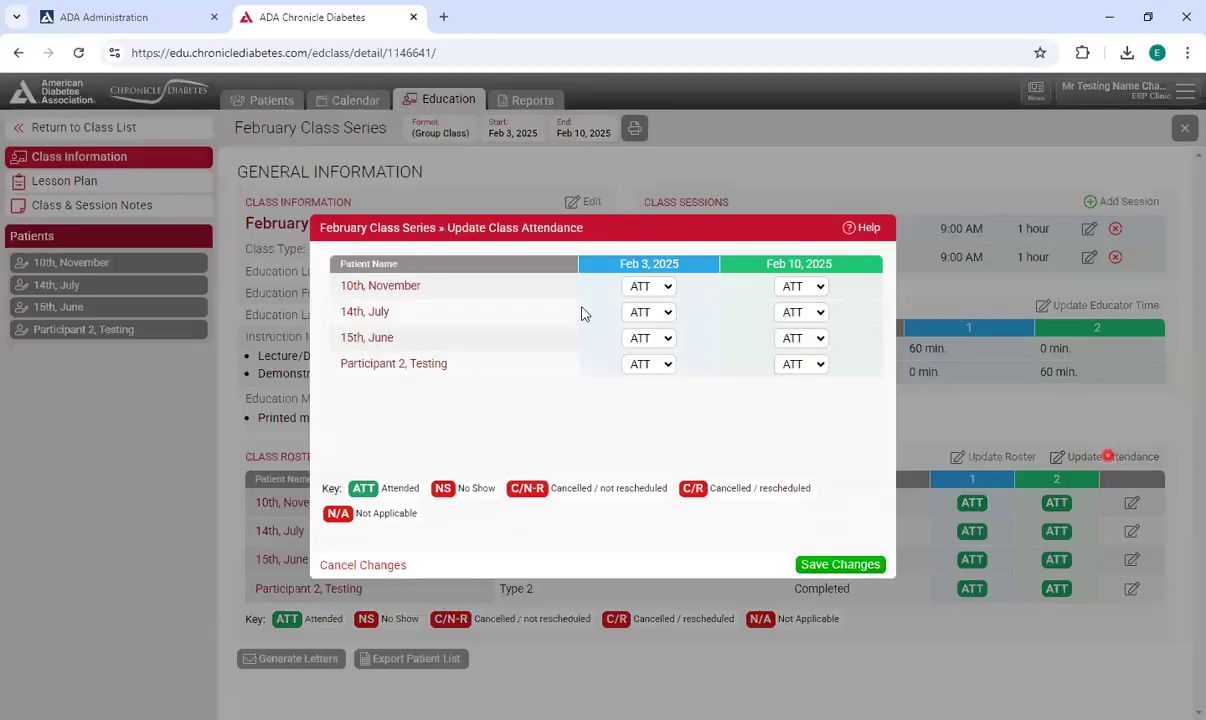
pyautogui.click(656, 287)
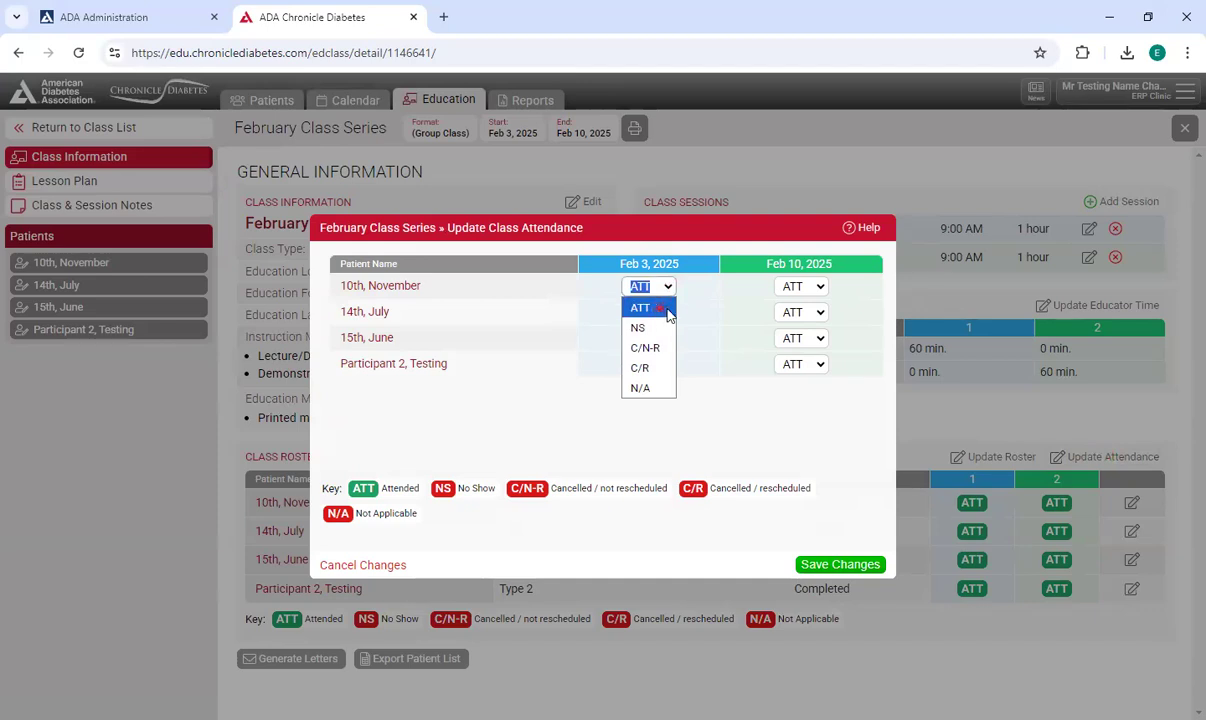
pyautogui.click(668, 309)
pyautogui.click(664, 313)
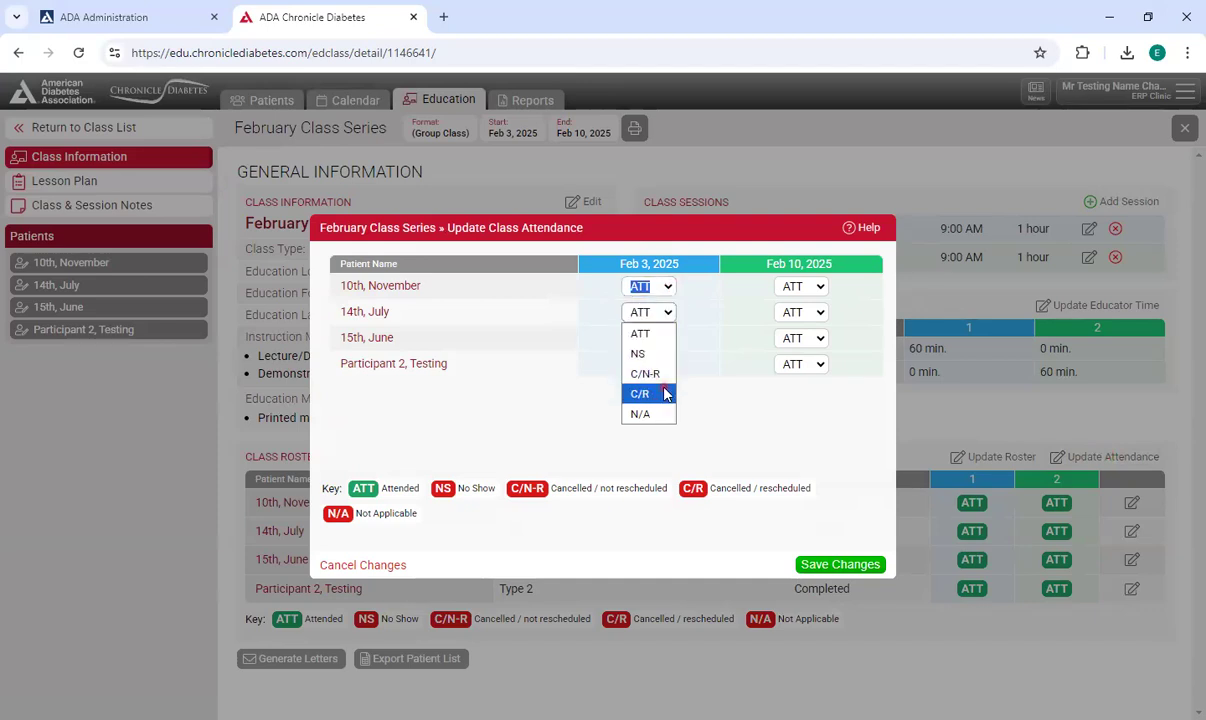
pyautogui.click(662, 375)
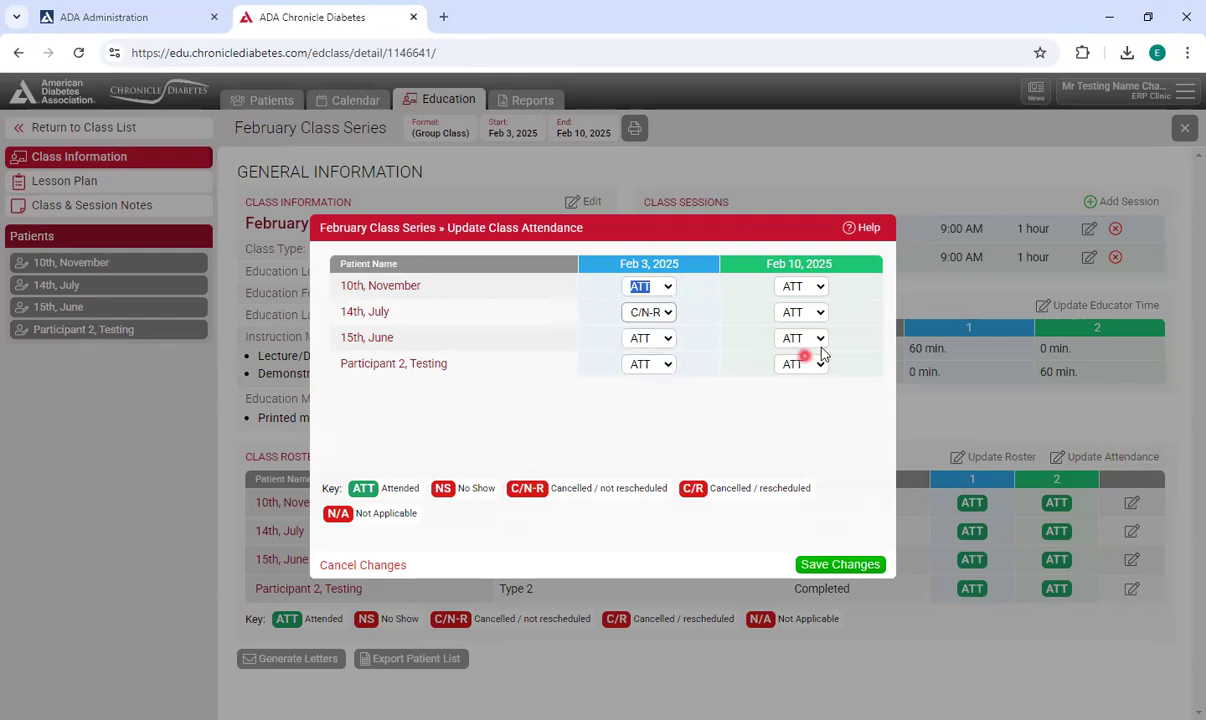
pyautogui.click(840, 563)
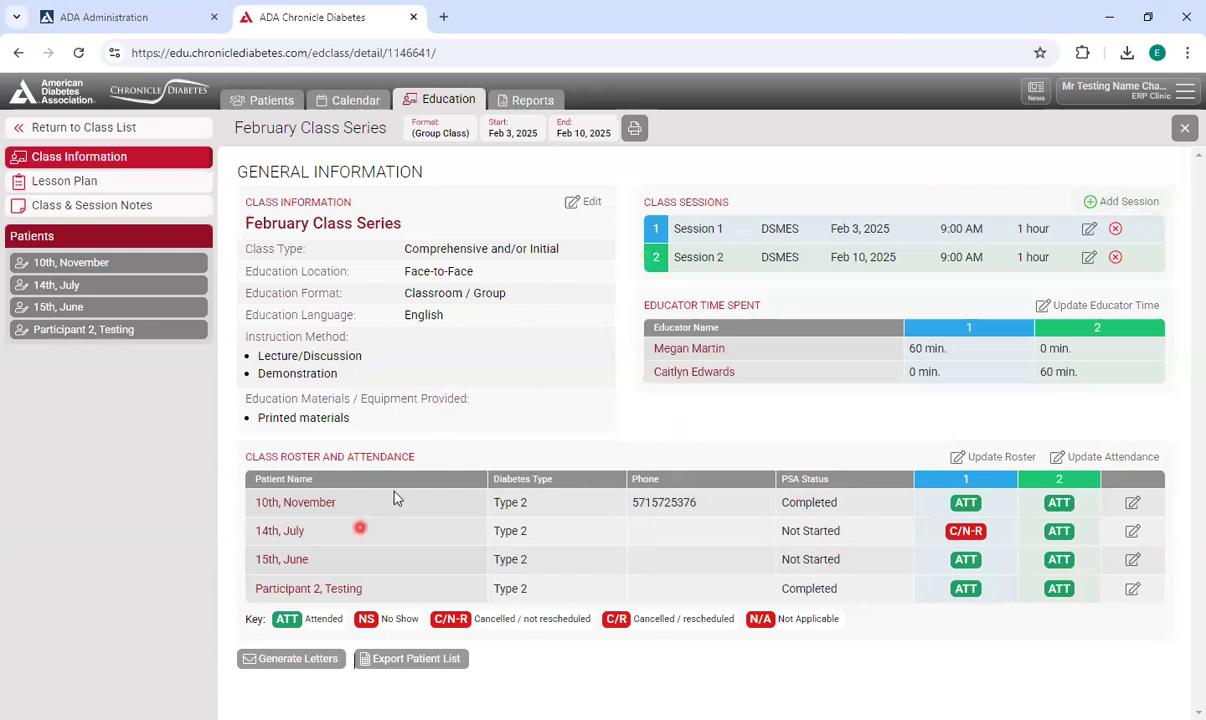
# Return to the class list and browse the available class templates.
pyautogui.click(1135, 507)
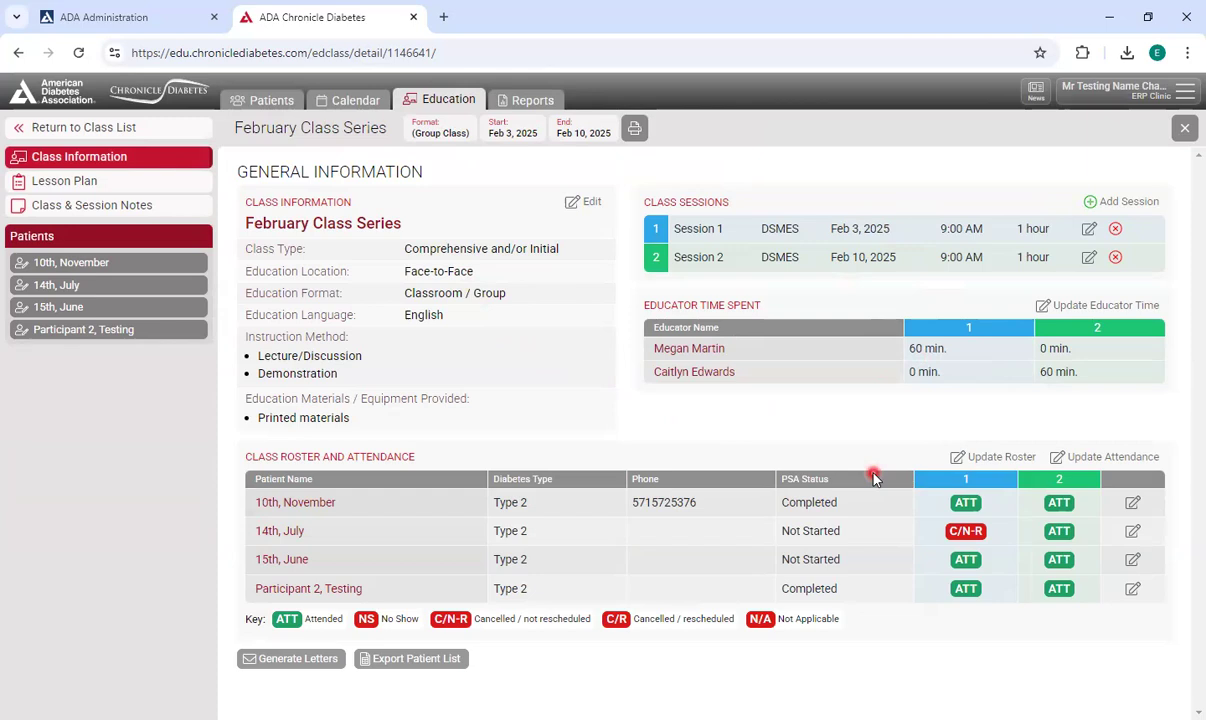
pyautogui.click(153, 135)
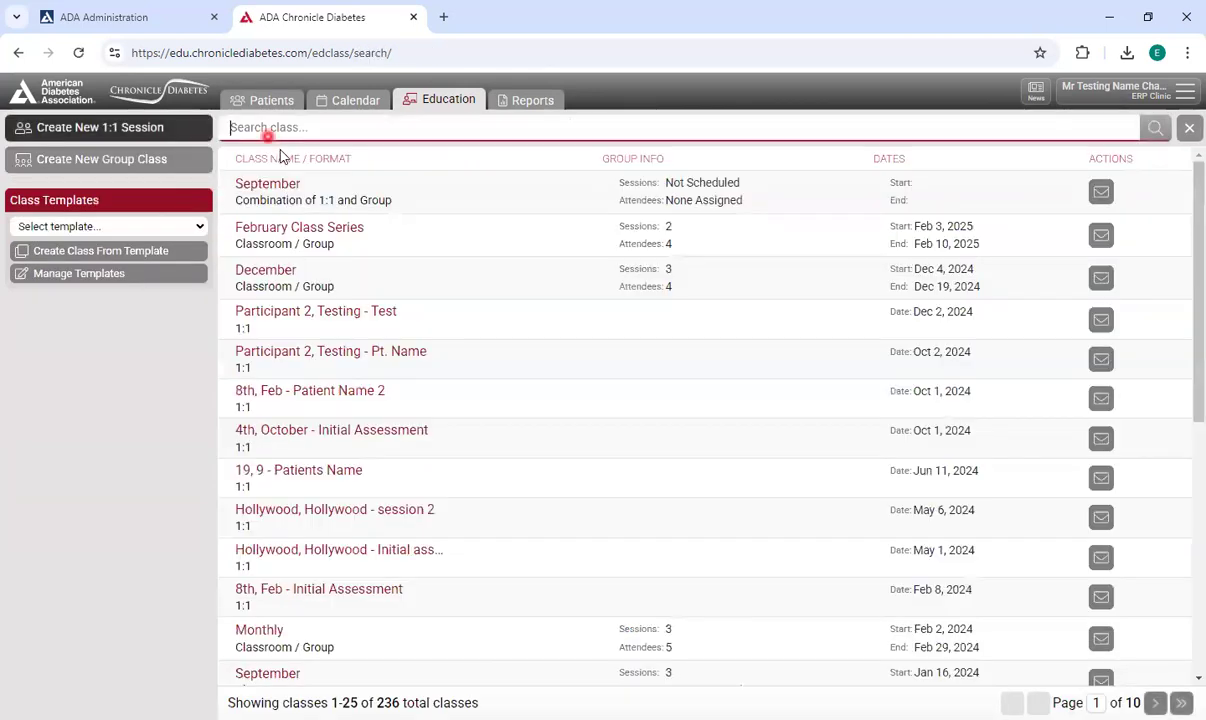
pyautogui.click(120, 275)
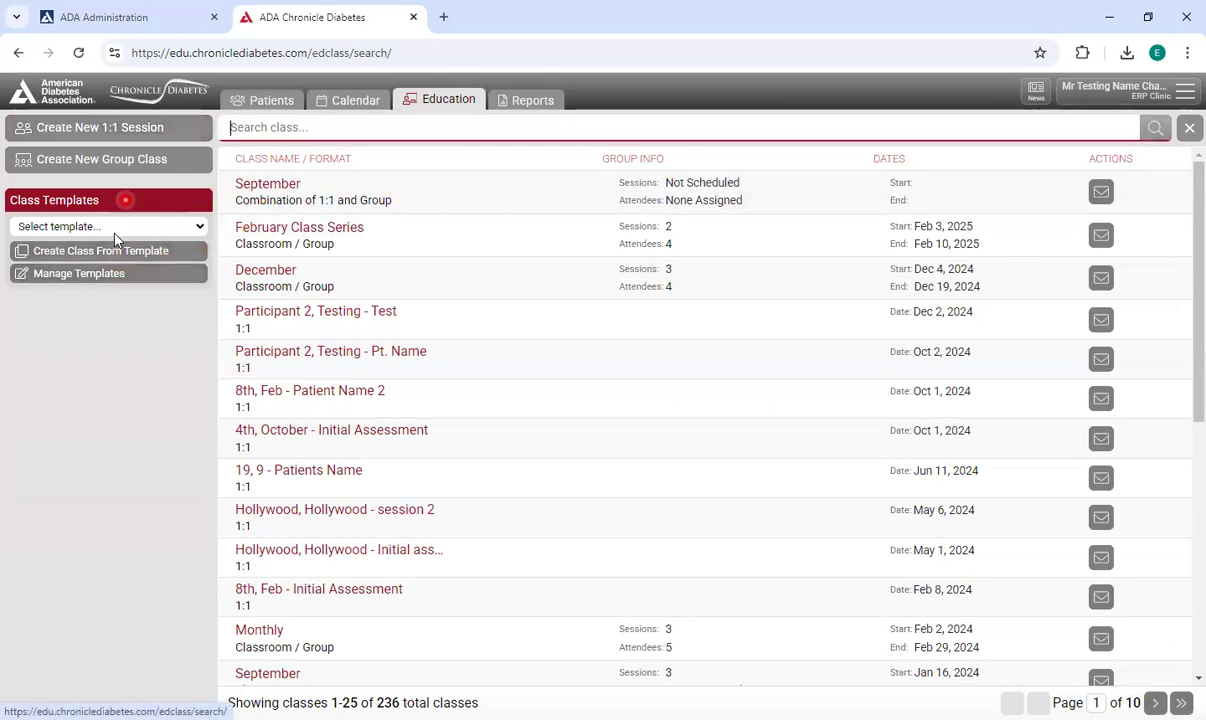
pyautogui.click(157, 224)
pyautogui.click(198, 228)
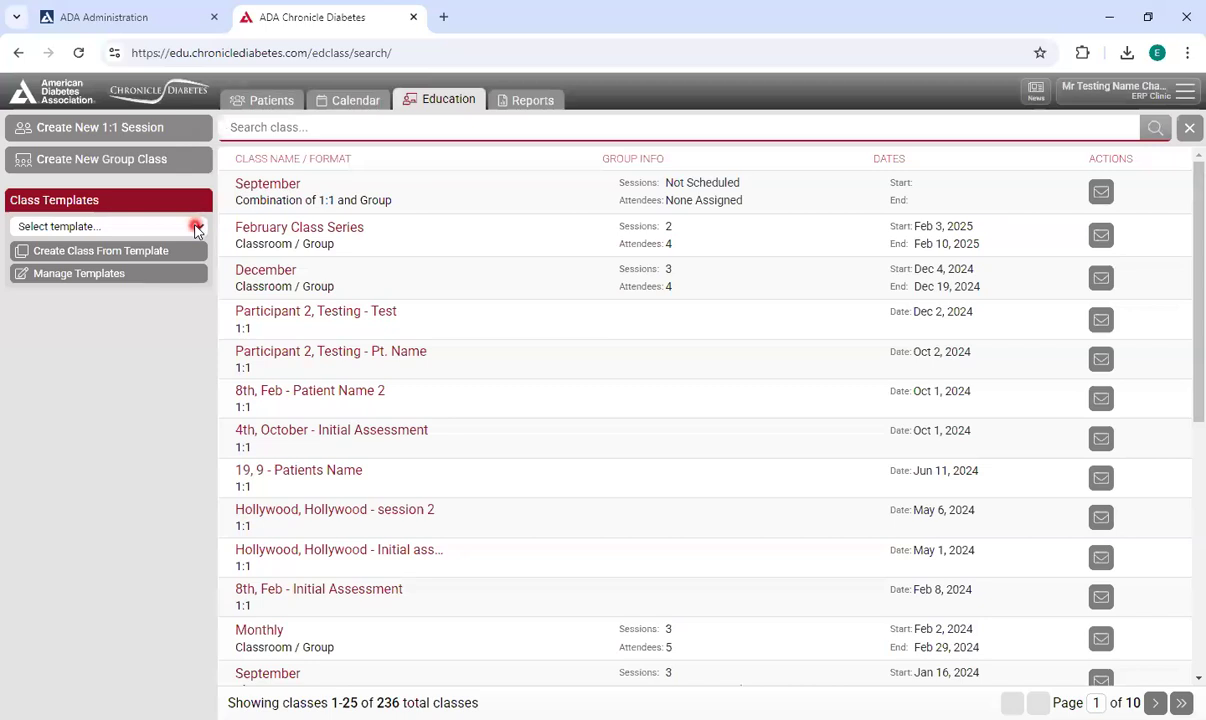
pyautogui.click(198, 228)
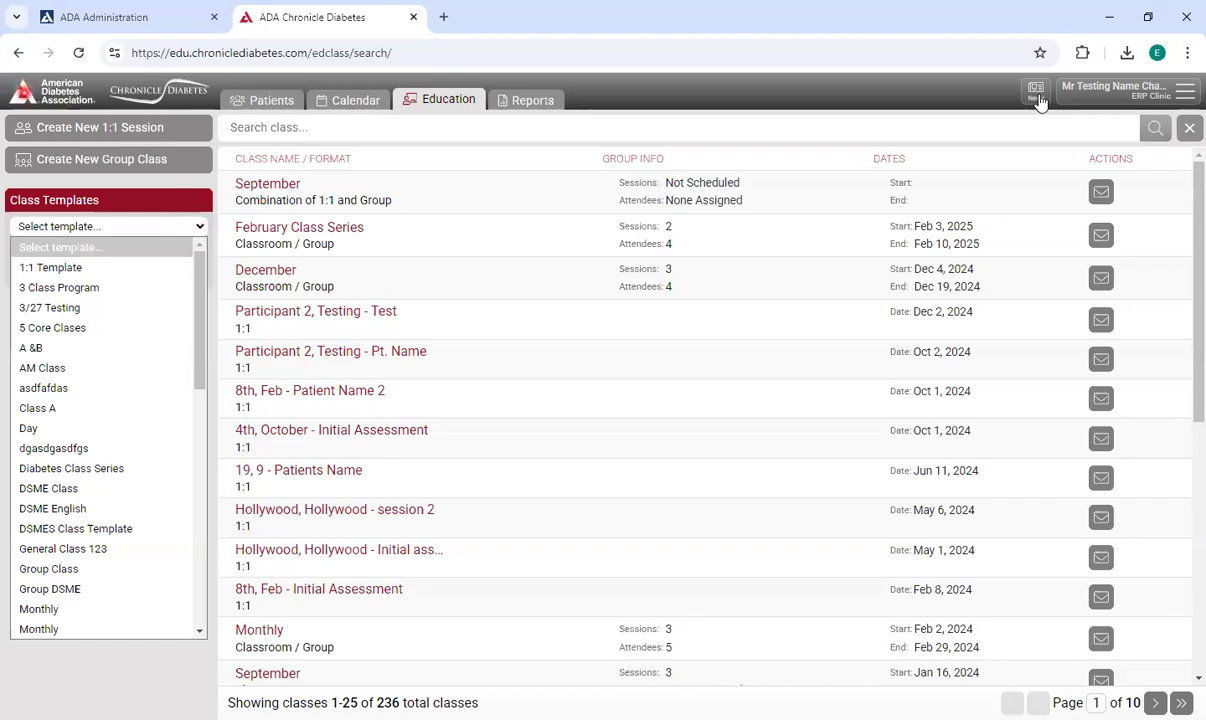
pyautogui.click(1040, 102)
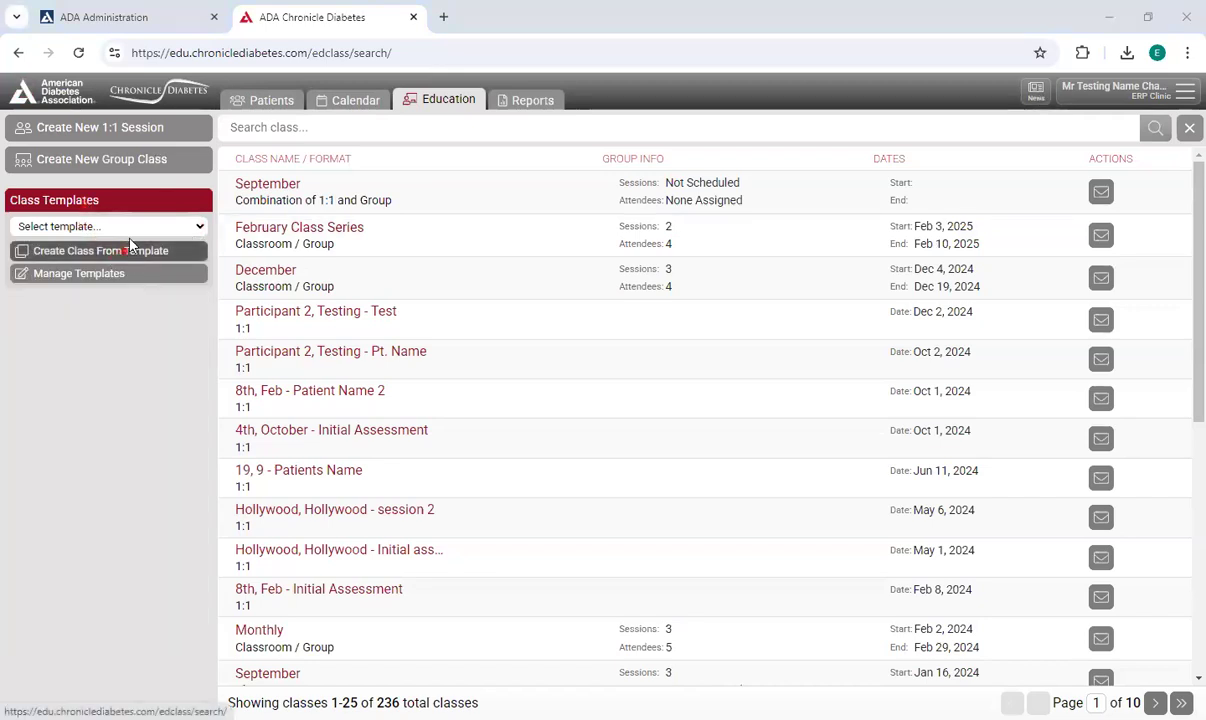
# Create a new class template named "Monthly Class Template".
pyautogui.click(130, 277)
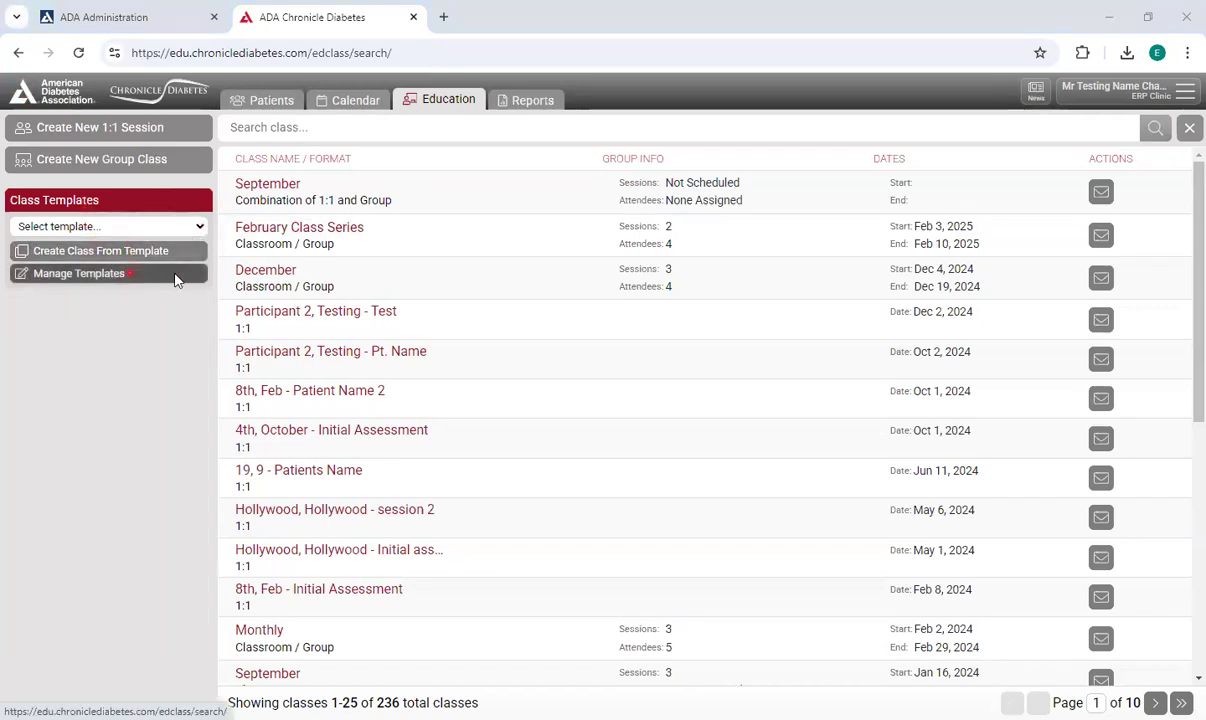
pyautogui.moveTo(600, 214); pyautogui.dragTo(580, 156)
pyautogui.click(525, 400)
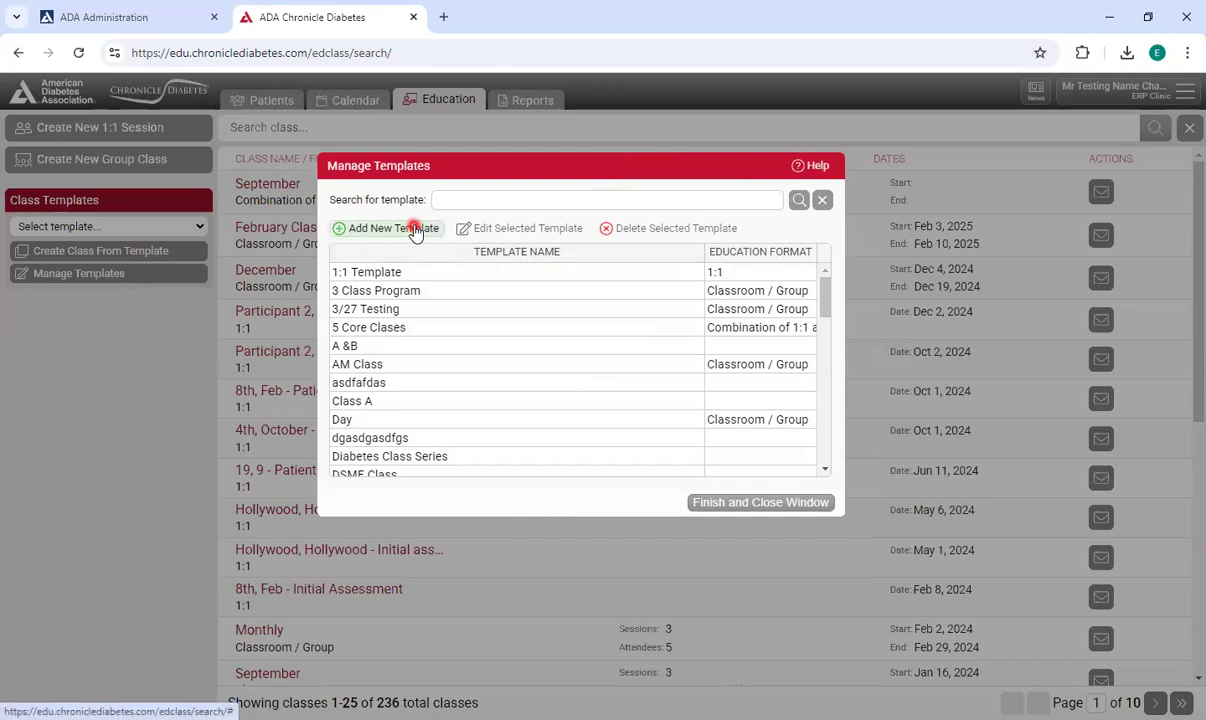
pyautogui.click(415, 231)
pyautogui.click(530, 403)
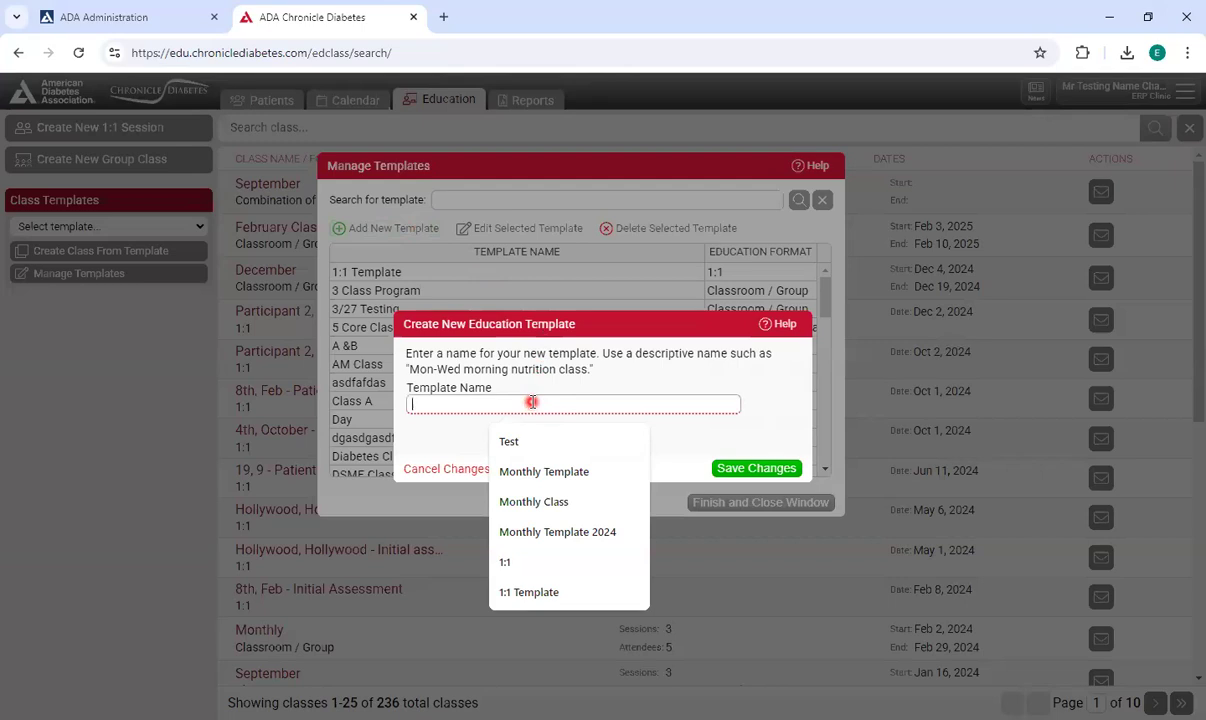
pyautogui.write('SM')
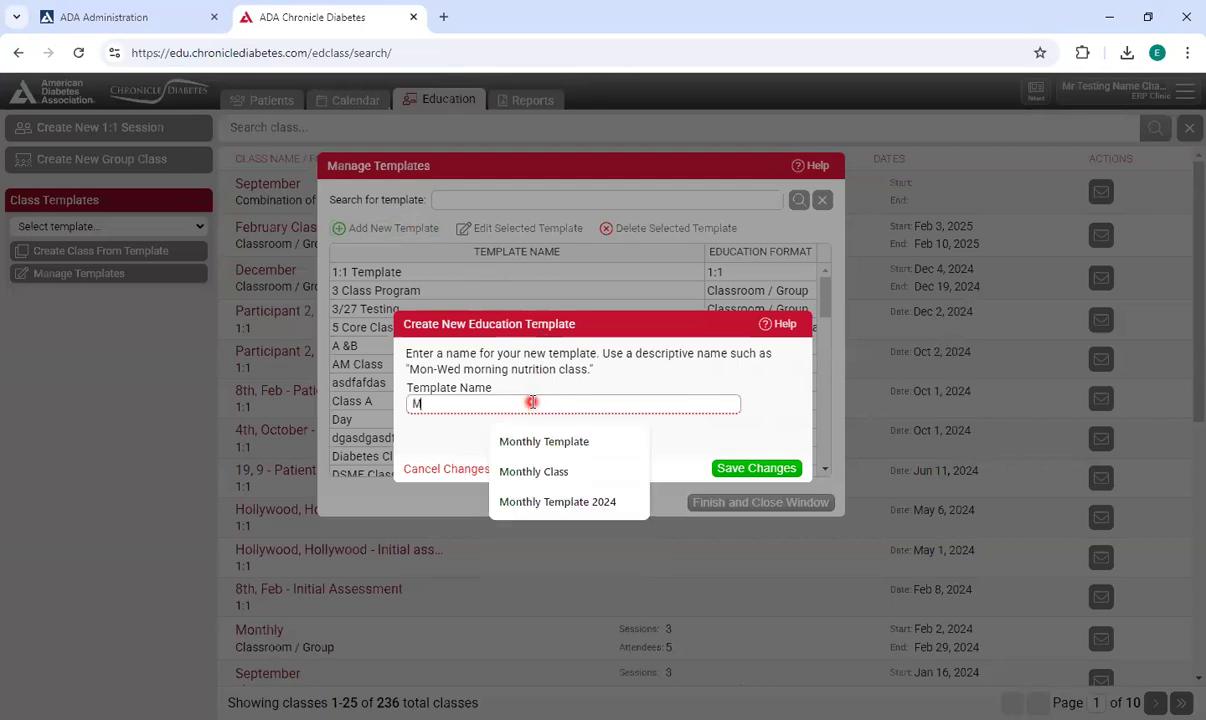
pyautogui.write('onthly Class Template')
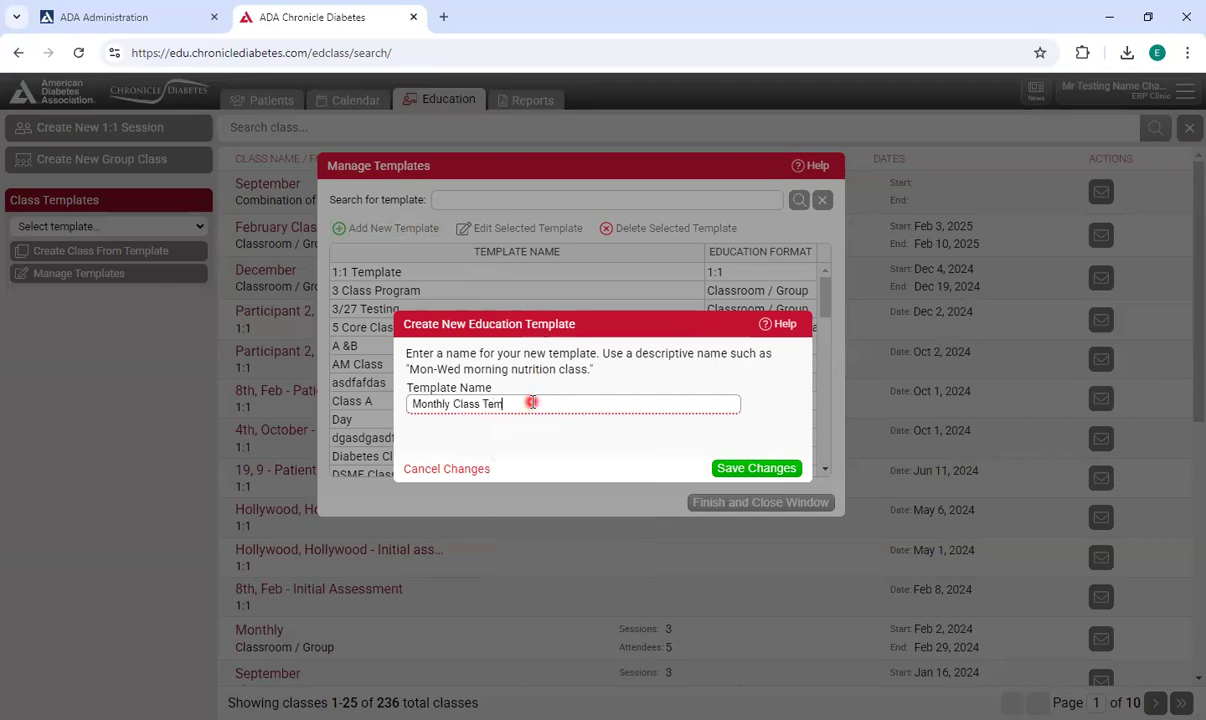
pyautogui.click(755, 467)
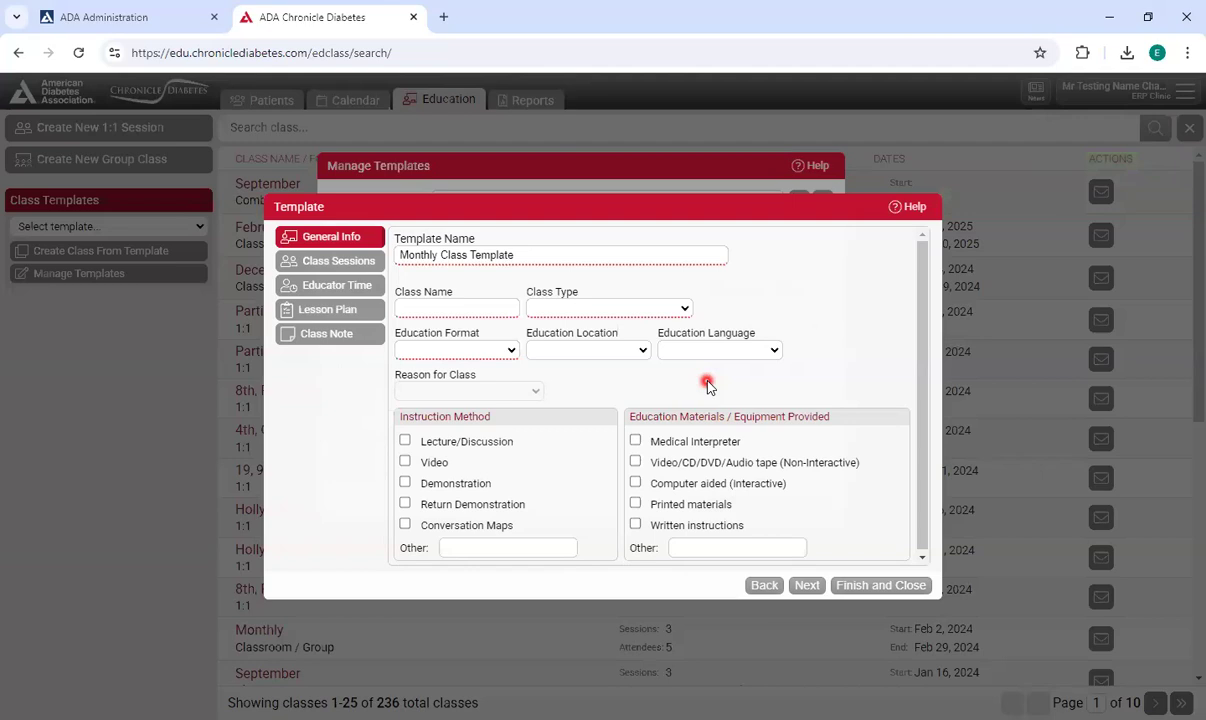
# Enter "Monthly Class" as the template's class name.
pyautogui.click(478, 305)
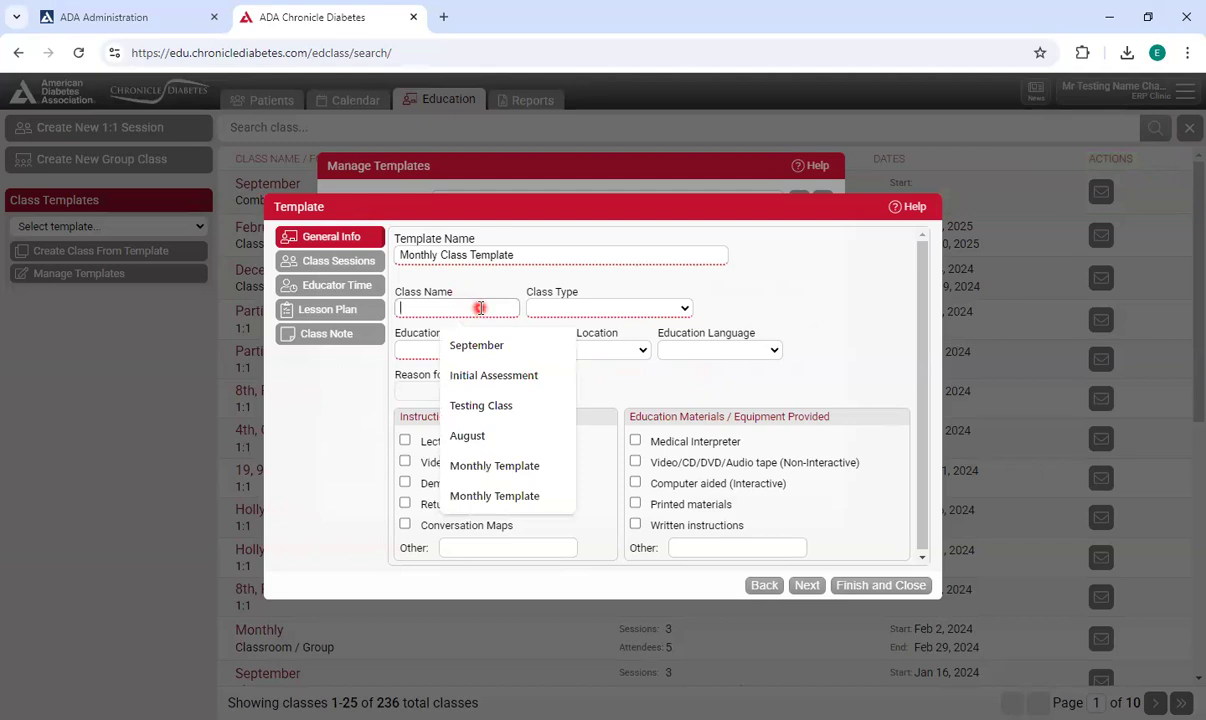
pyautogui.write('Monthy')
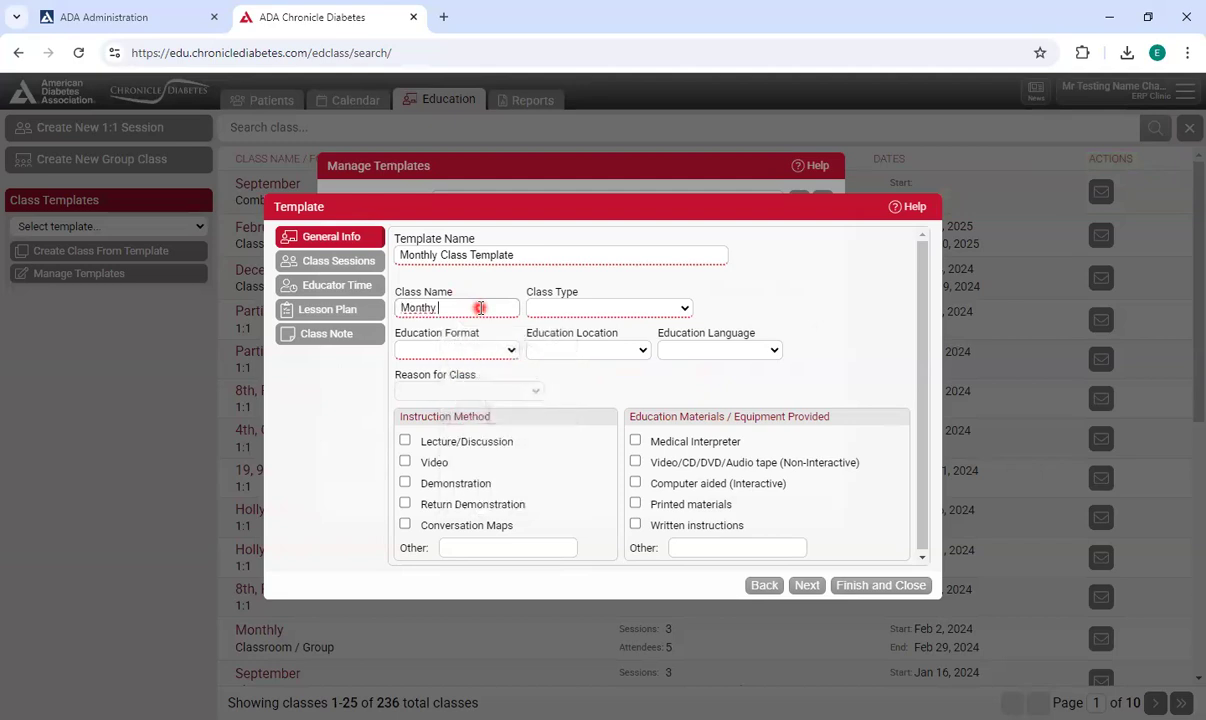
pyautogui.press('BackSpace')
pyautogui.press('BackSpace')
pyautogui.press('BackSpace')
pyautogui.write('thly Class')
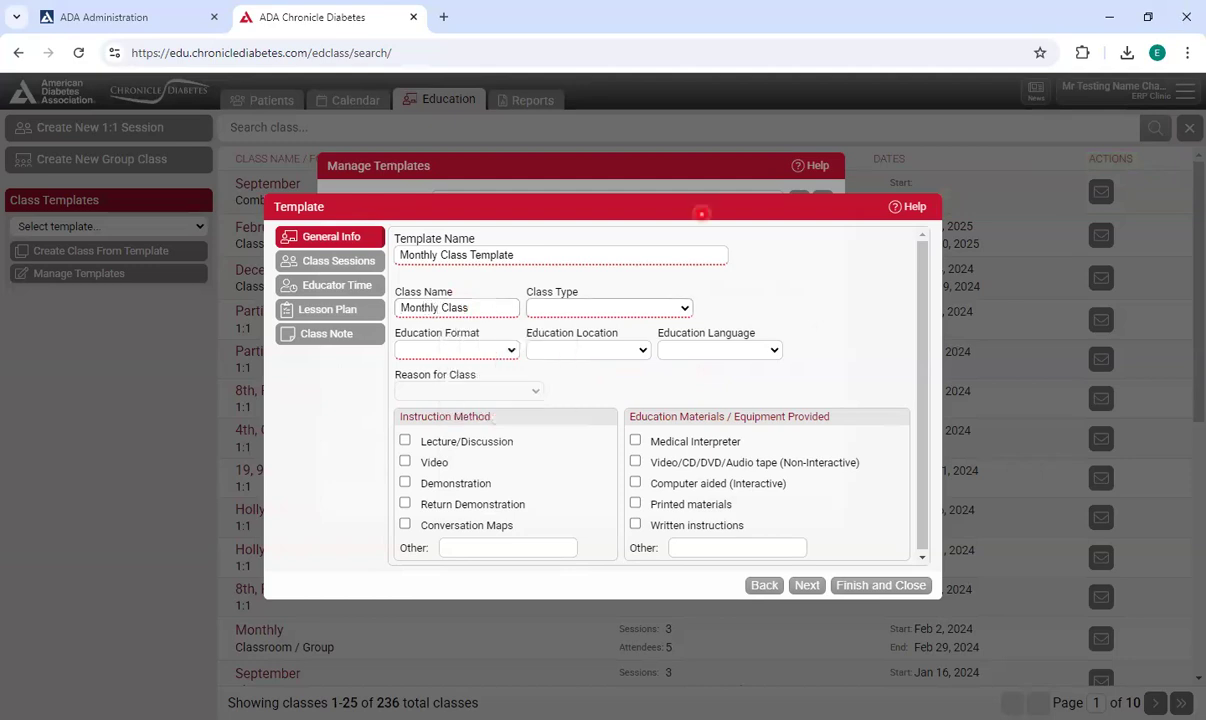
# Set class type Comprehensive and/or Initial, format Classroom / Group, location Face-to-Face, and language English.
pyautogui.click(612, 309)
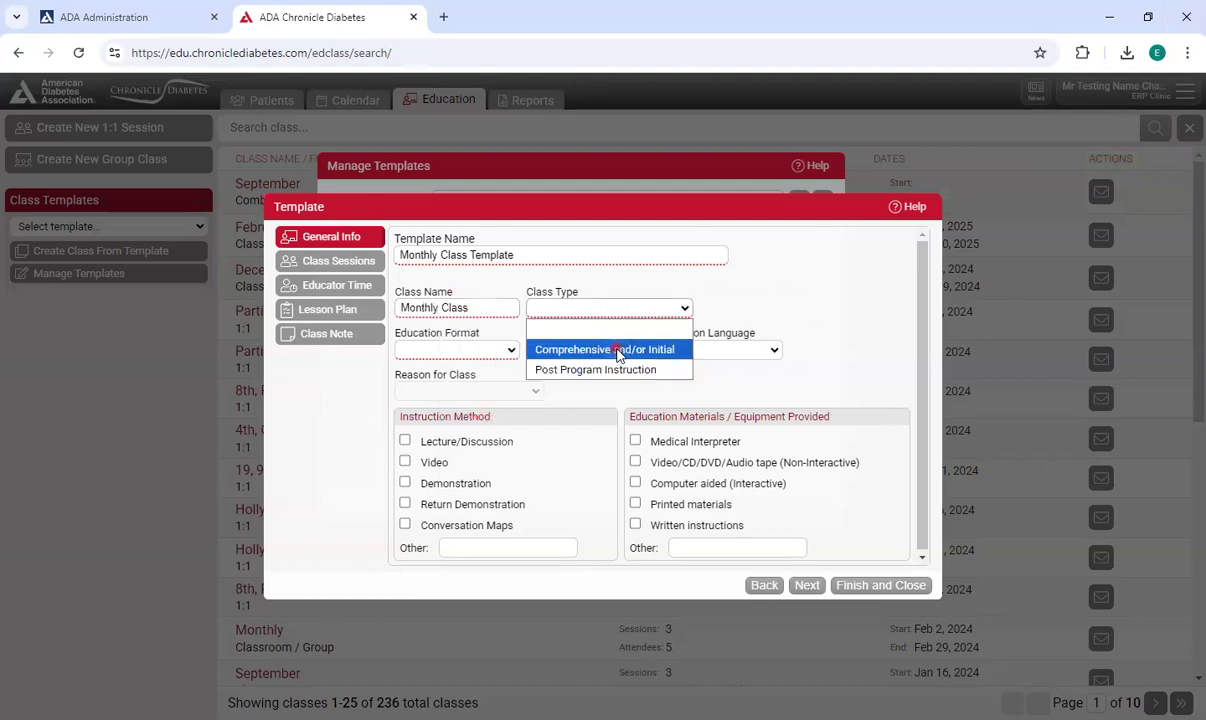
pyautogui.click(614, 349)
pyautogui.click(500, 350)
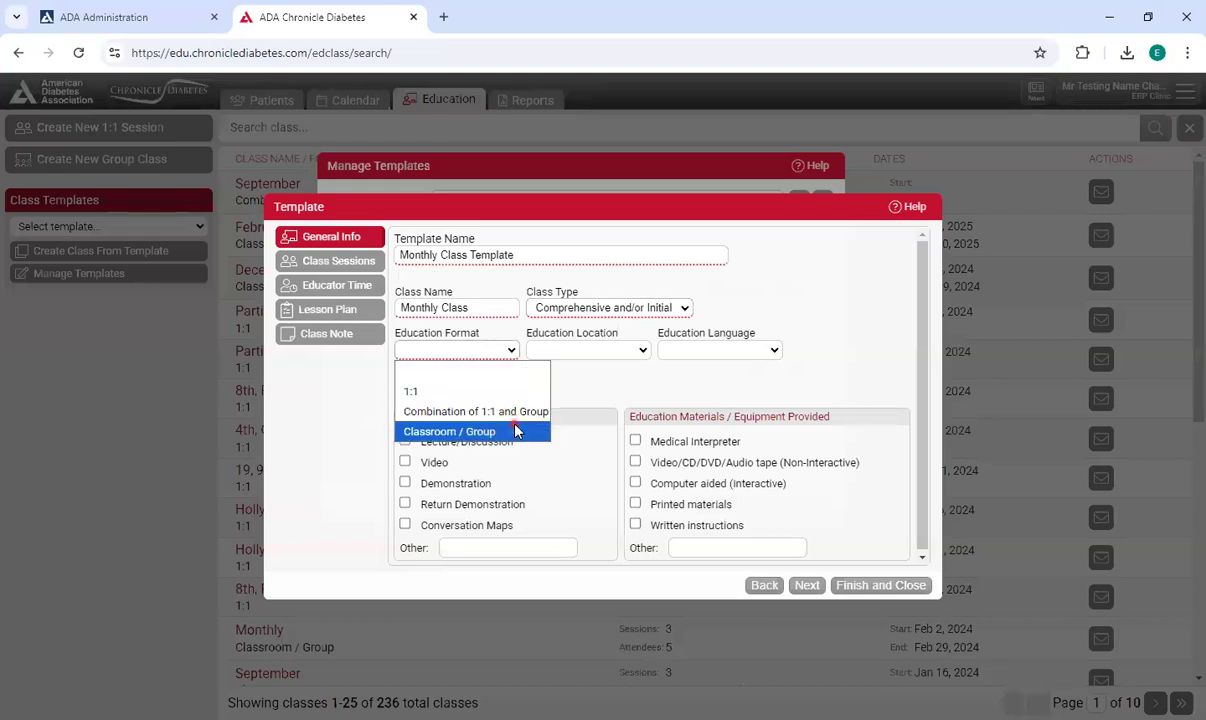
pyautogui.click(513, 425)
pyautogui.click(612, 350)
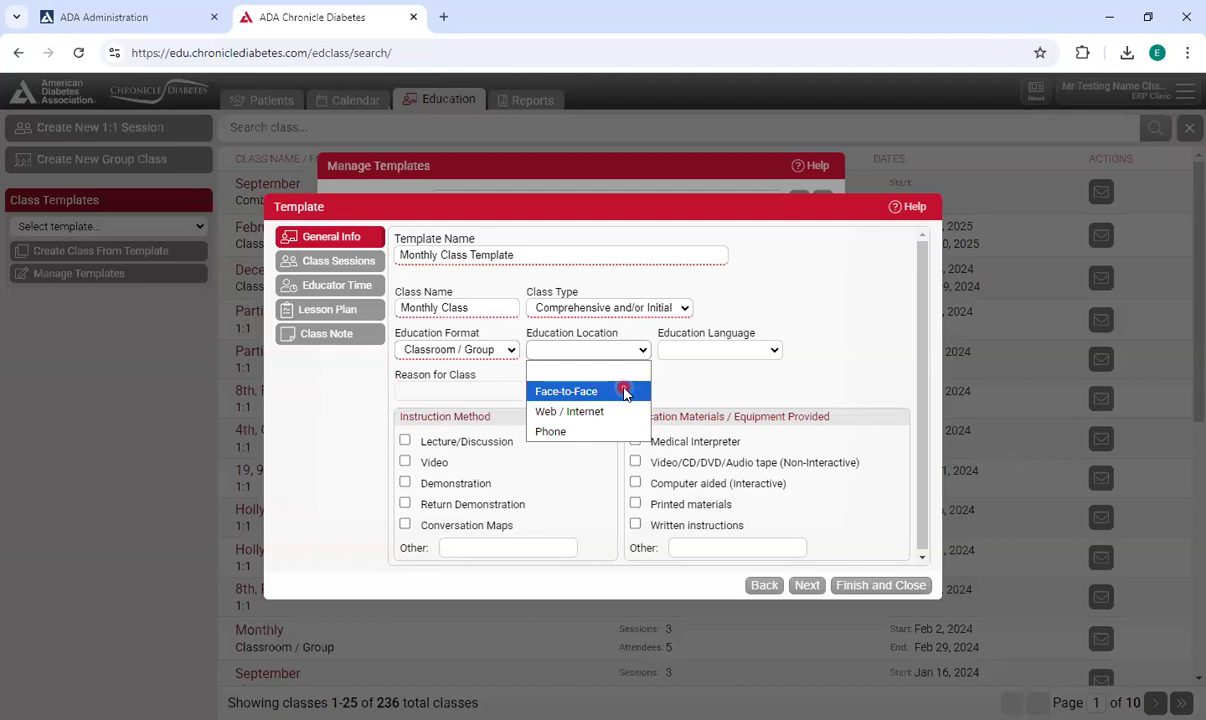
pyautogui.click(624, 392)
pyautogui.click(743, 349)
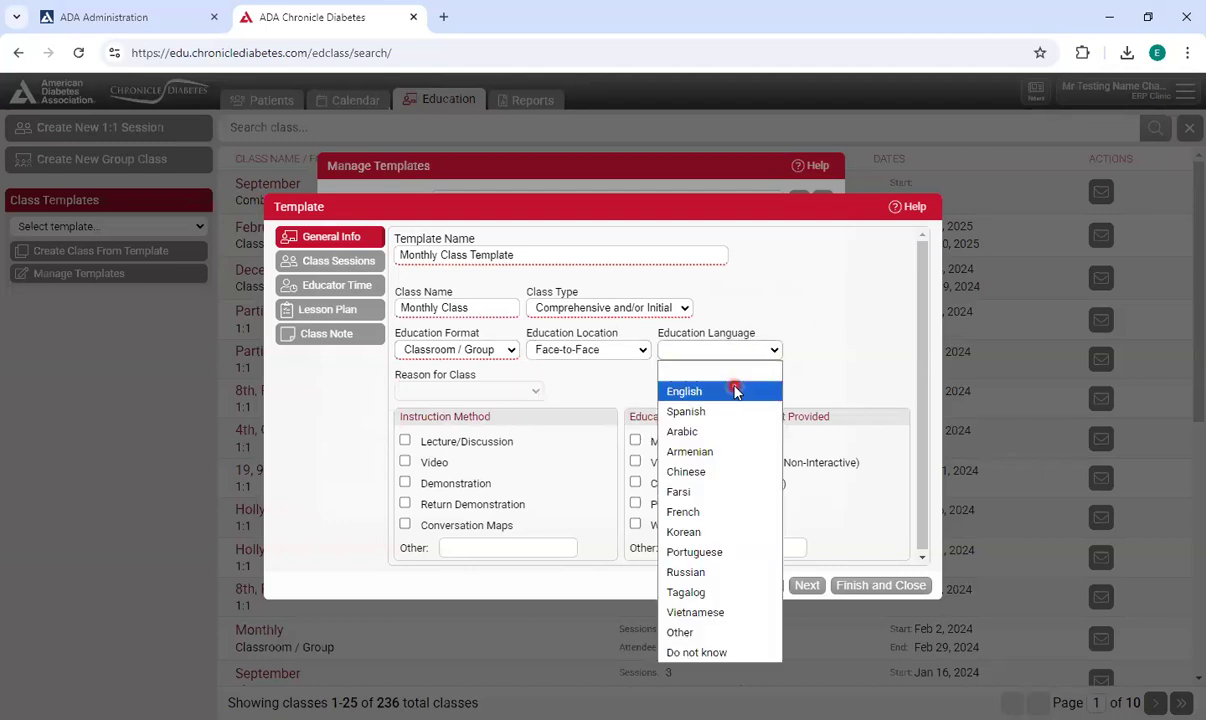
pyautogui.click(750, 366)
# Check Demonstration as instruction method, plus Medical Interpreter and Printed materials as provided materials.
pyautogui.click(452, 481)
pyautogui.click(635, 440)
pyautogui.click(635, 504)
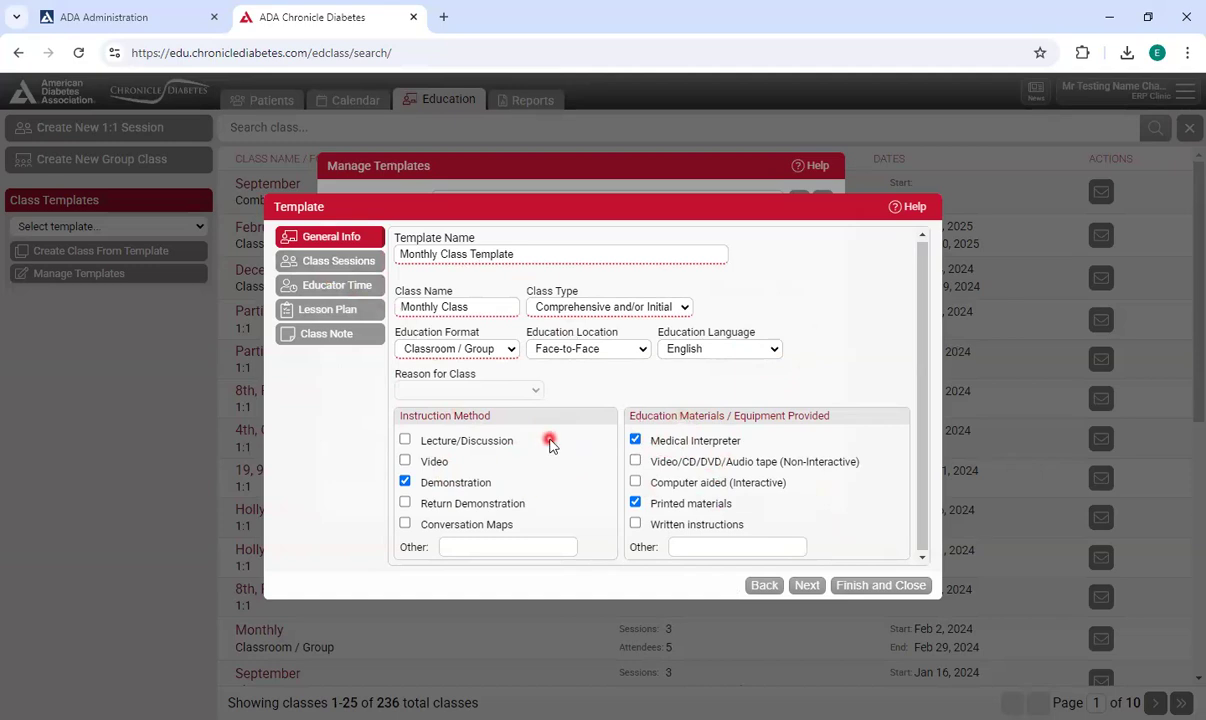
# Open the template's class sessions and enable sessions 1 through 4.
pyautogui.click(330, 266)
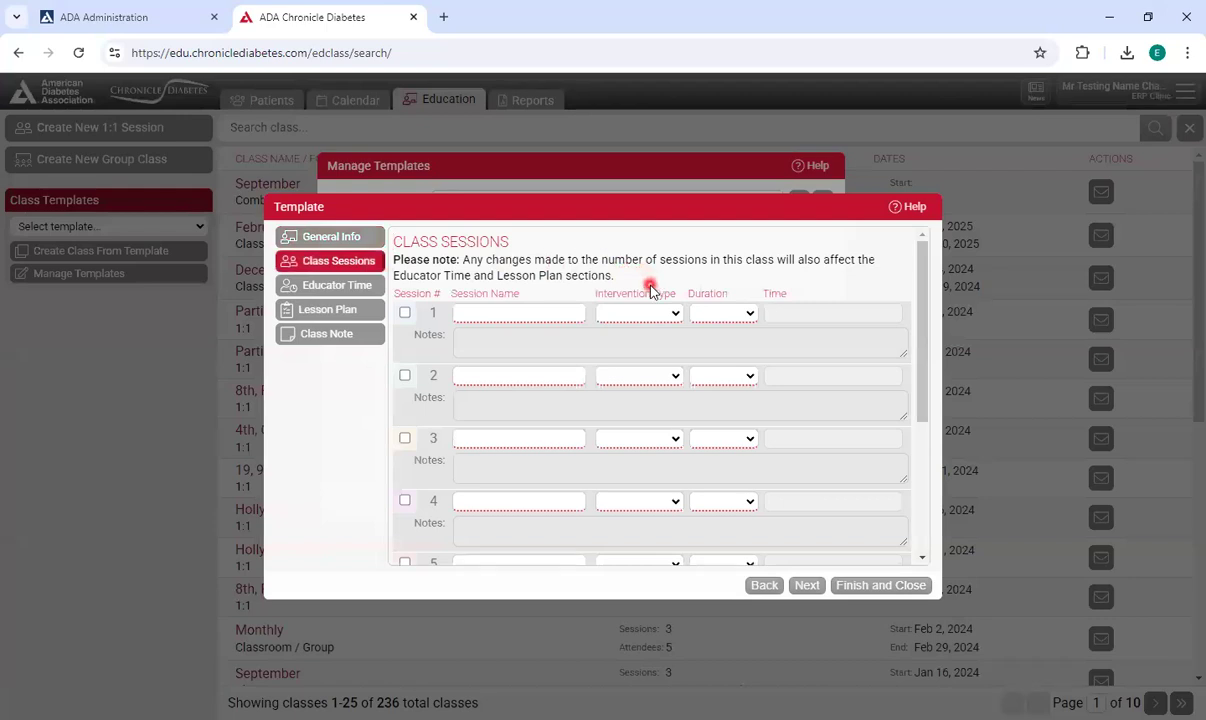
pyautogui.click(404, 313)
pyautogui.click(404, 375)
pyautogui.click(404, 438)
pyautogui.click(404, 498)
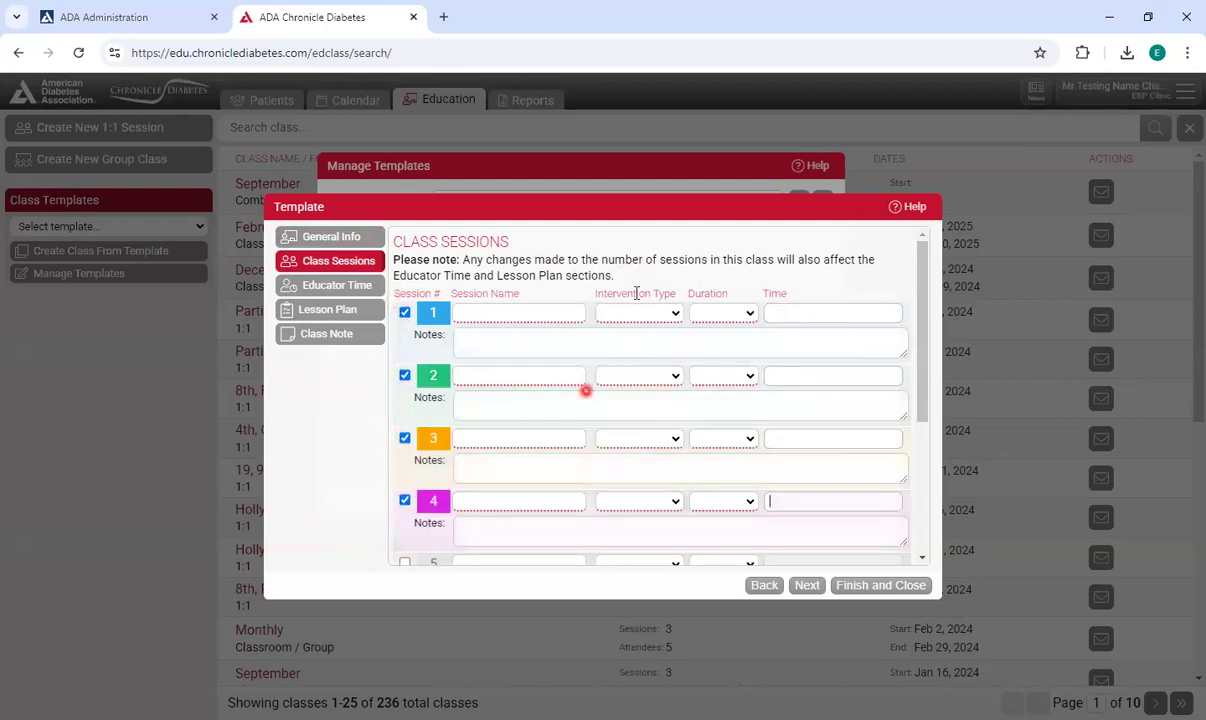
# Set Session 1 to name "Session 1", intervention DSMES, duration 1 hour, time 9:00 AM.
pyautogui.click(549, 315)
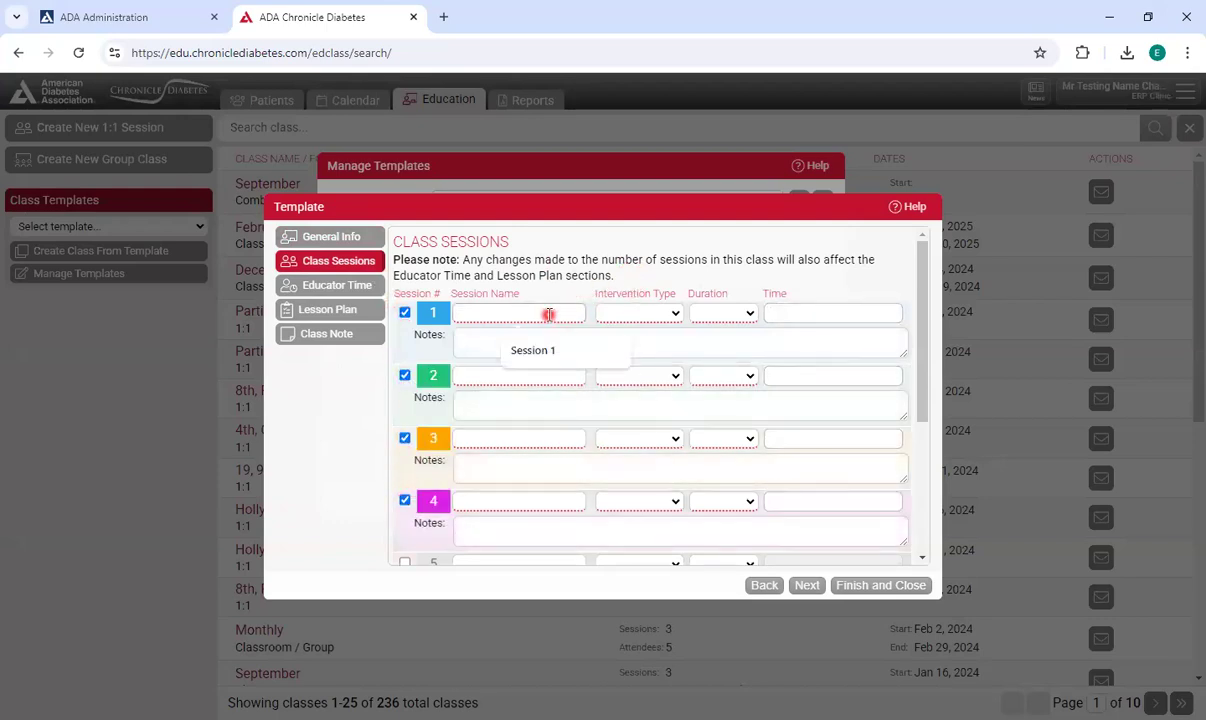
pyautogui.write('Session 1')
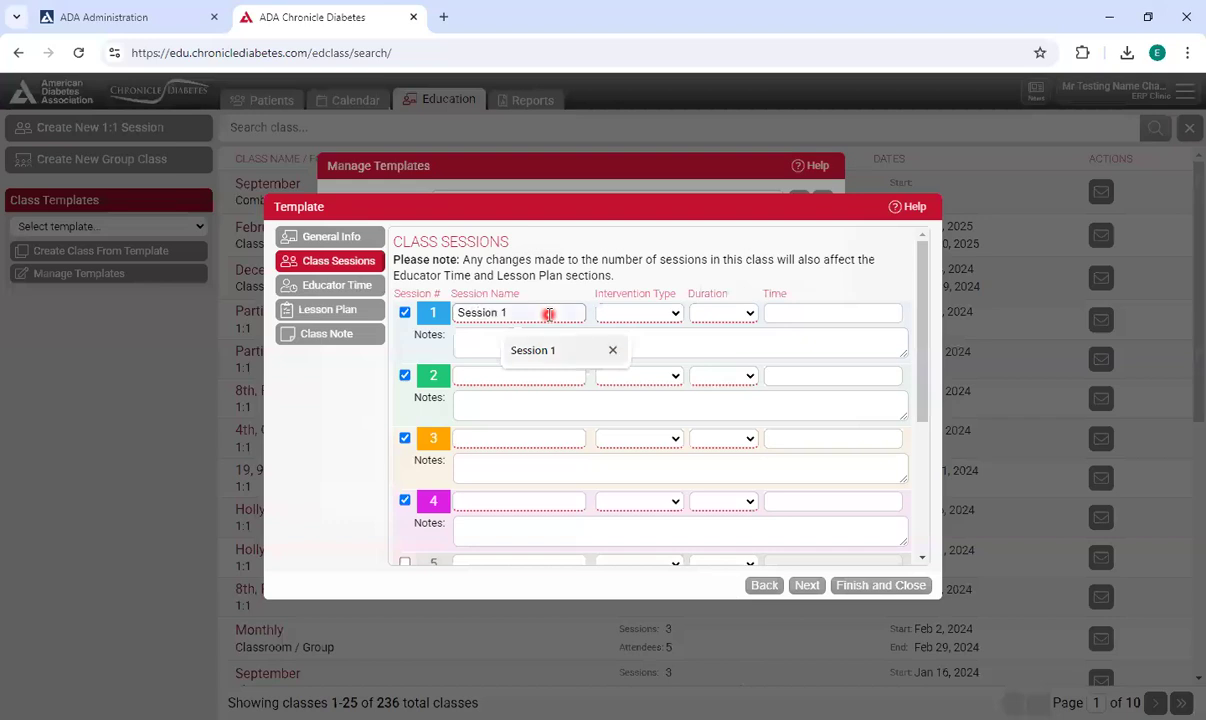
pyautogui.click(628, 317)
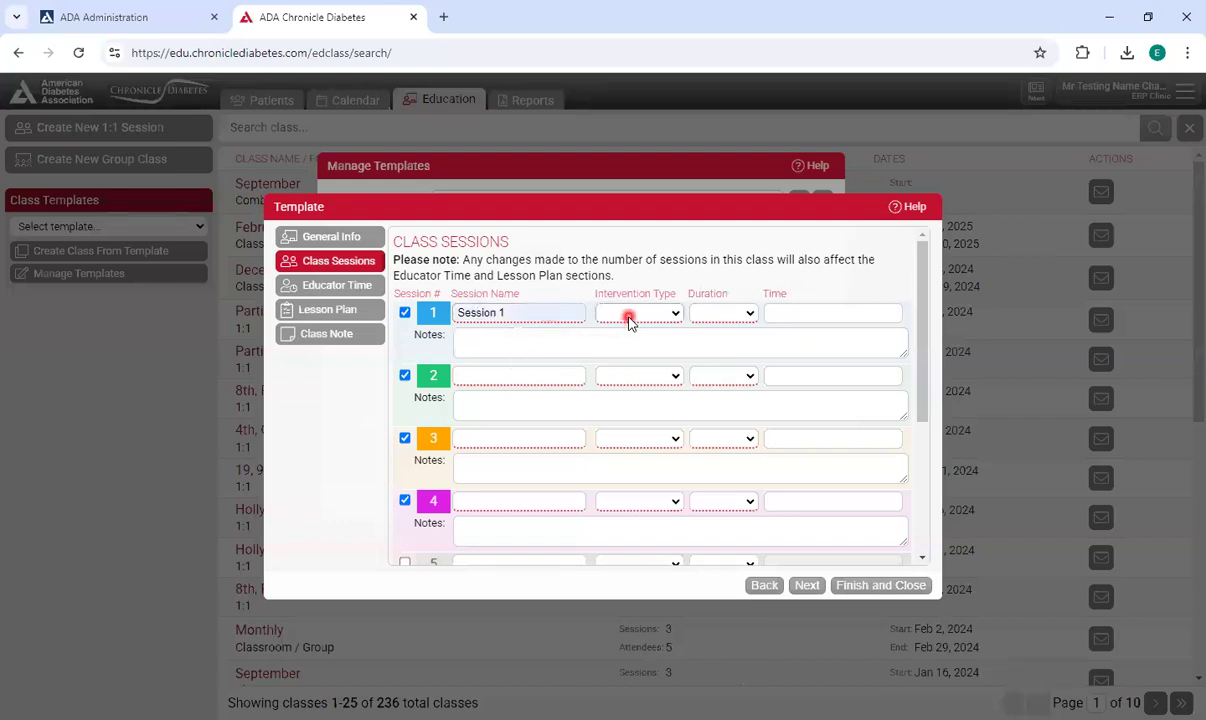
pyautogui.click(742, 318)
pyautogui.click(735, 414)
pyautogui.click(798, 310)
pyautogui.write('9')
pyautogui.click(782, 337)
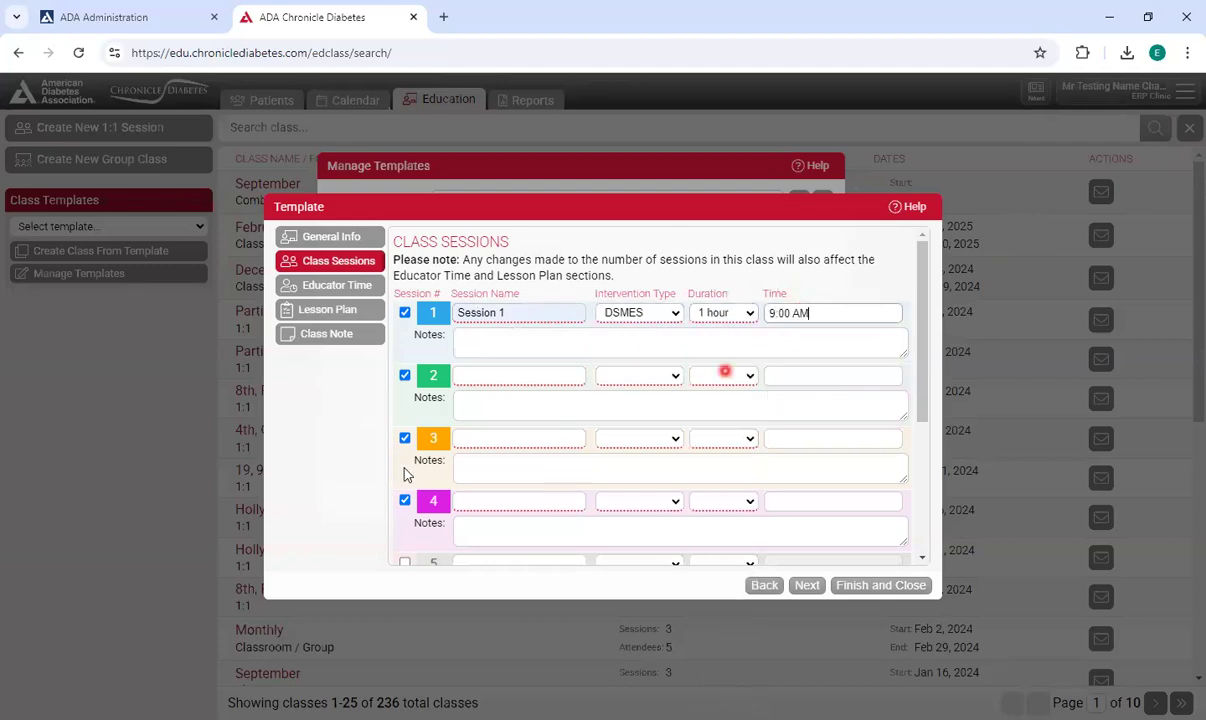
# Set Session 2 to name "Session 2", intervention DSMES, duration 1 hour, time 9:00 AM.
pyautogui.click(545, 380)
pyautogui.click(547, 408)
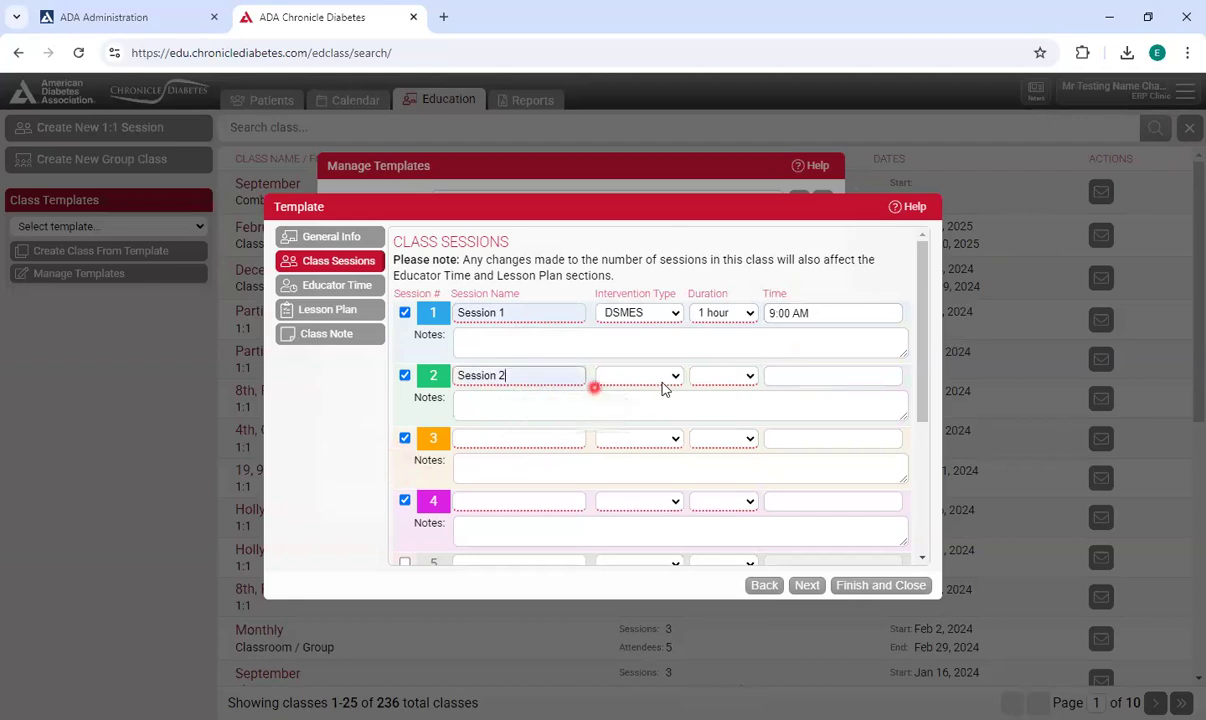
pyautogui.click(648, 415)
pyautogui.click(723, 376)
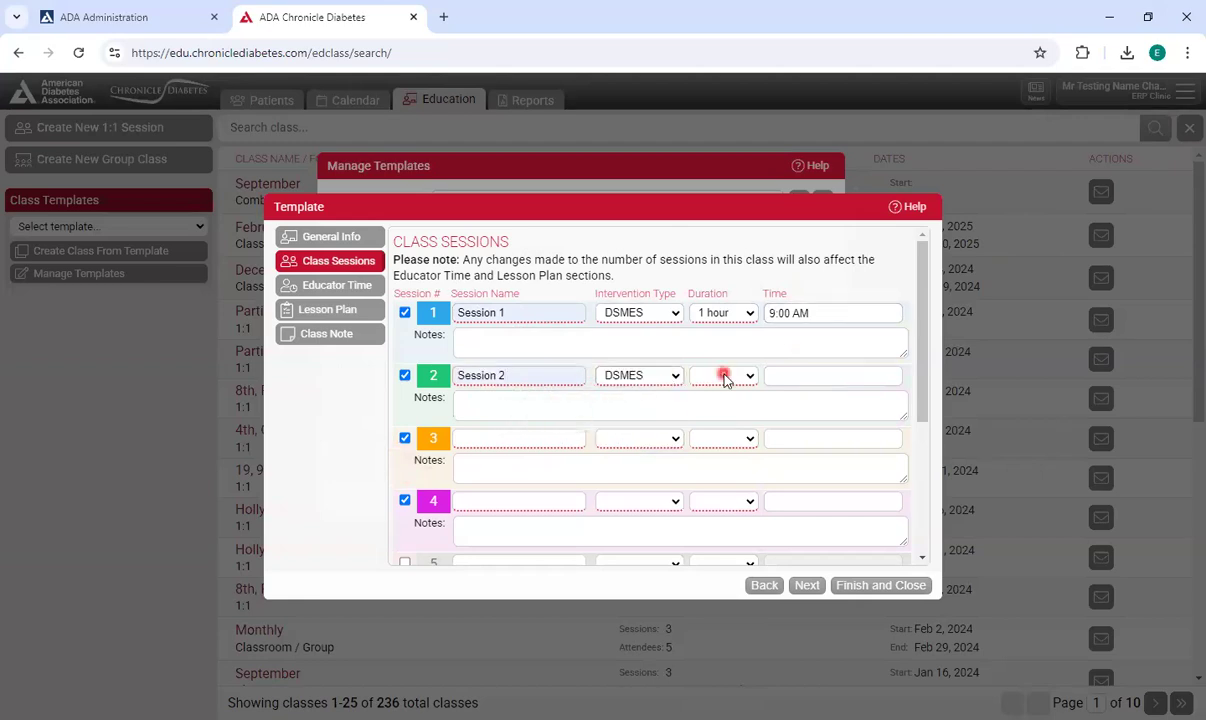
pyautogui.click(718, 74)
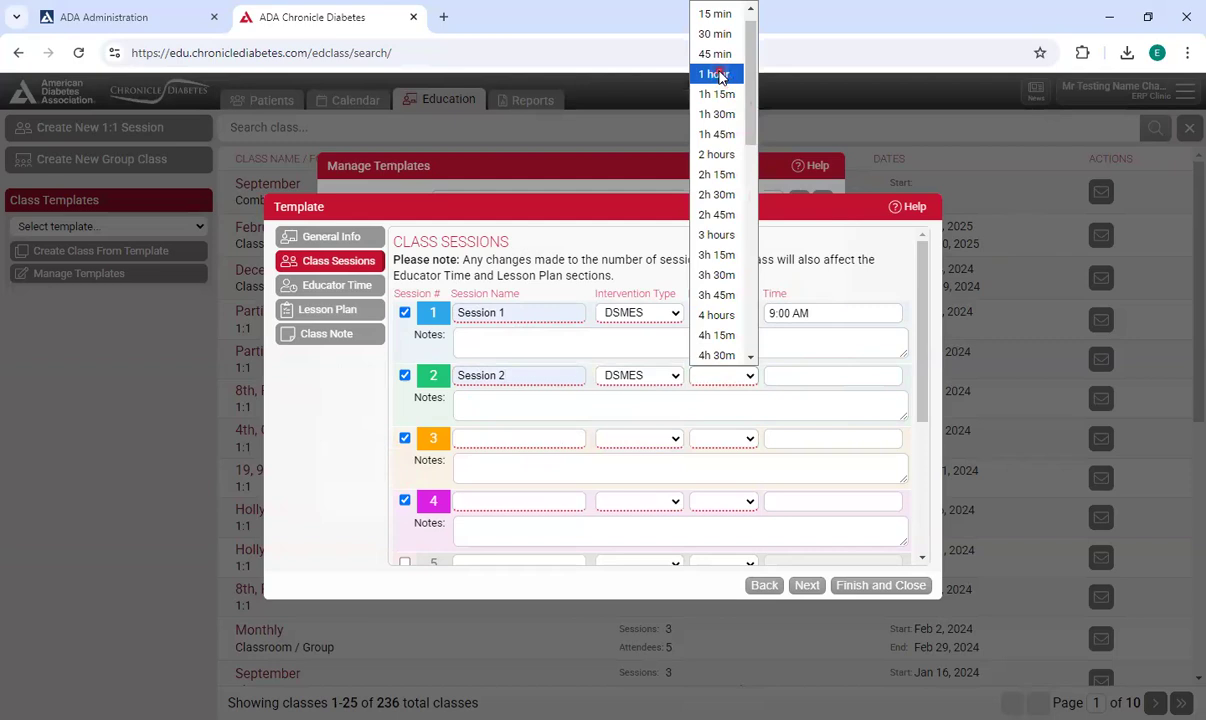
pyautogui.click(850, 377)
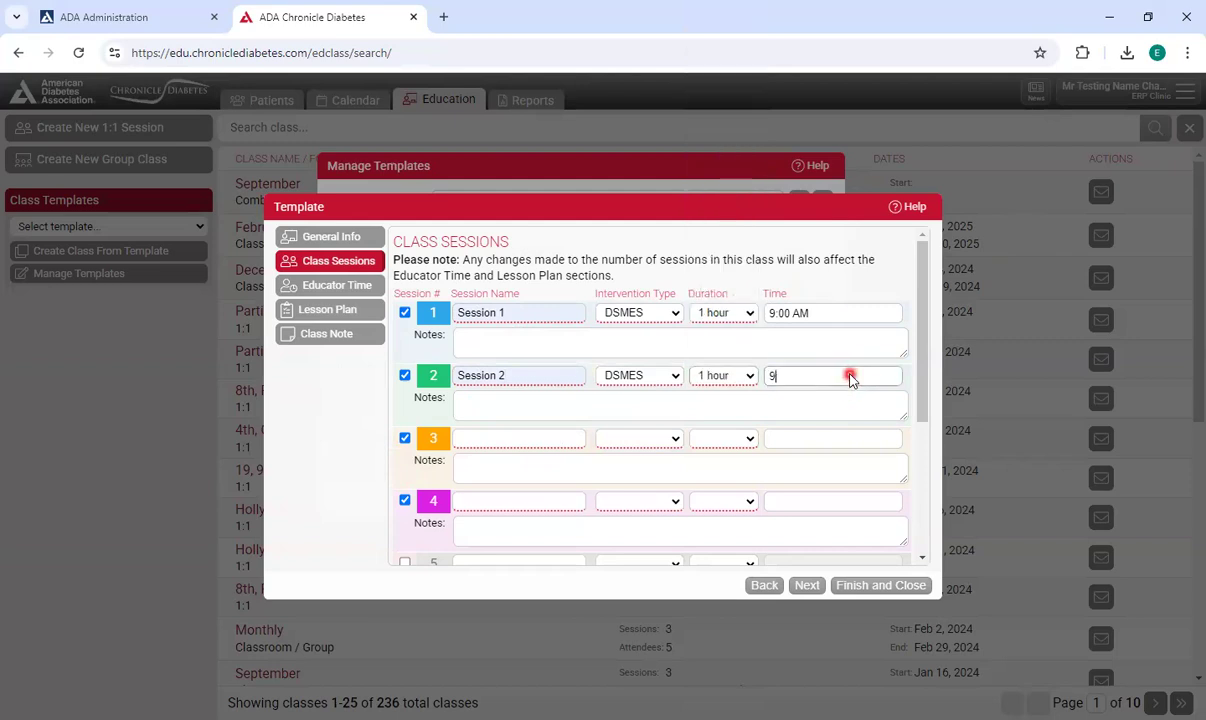
pyautogui.write('9')
pyautogui.click(838, 402)
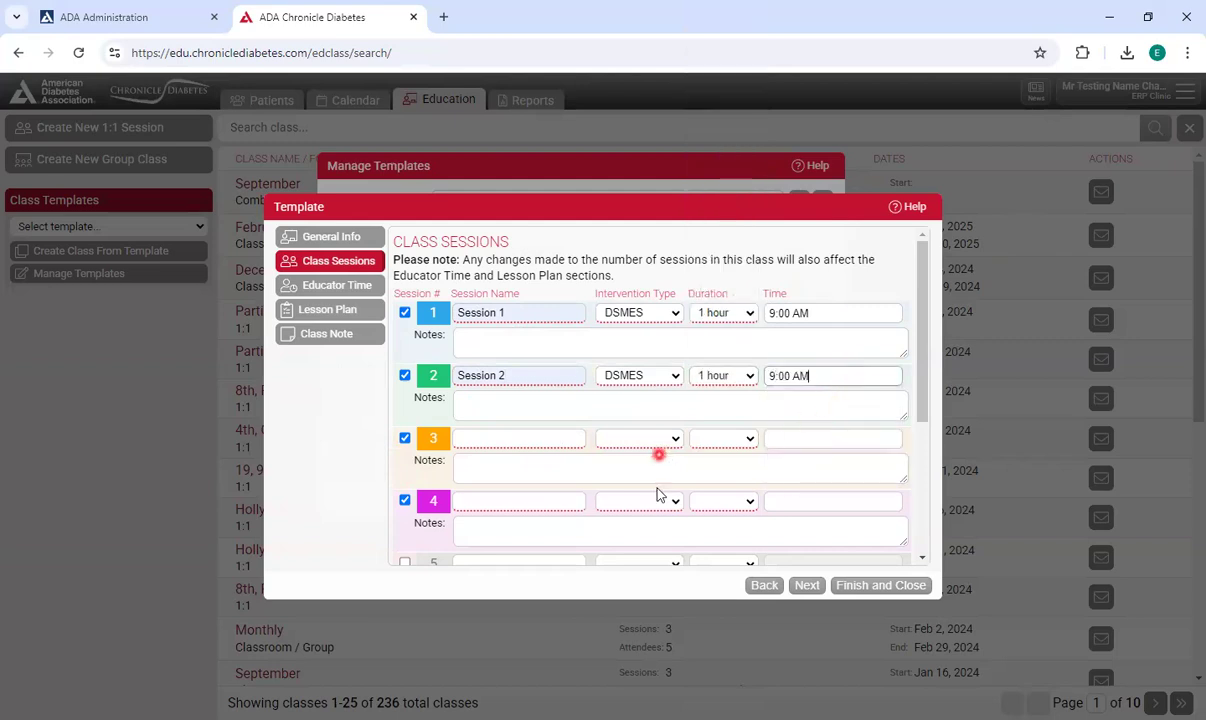
# Set Session 3 to name "Session 3", intervention DSMES, duration 1 hour, time 9:00 AM.
pyautogui.click(520, 438)
pyautogui.click(540, 476)
pyautogui.click(655, 438)
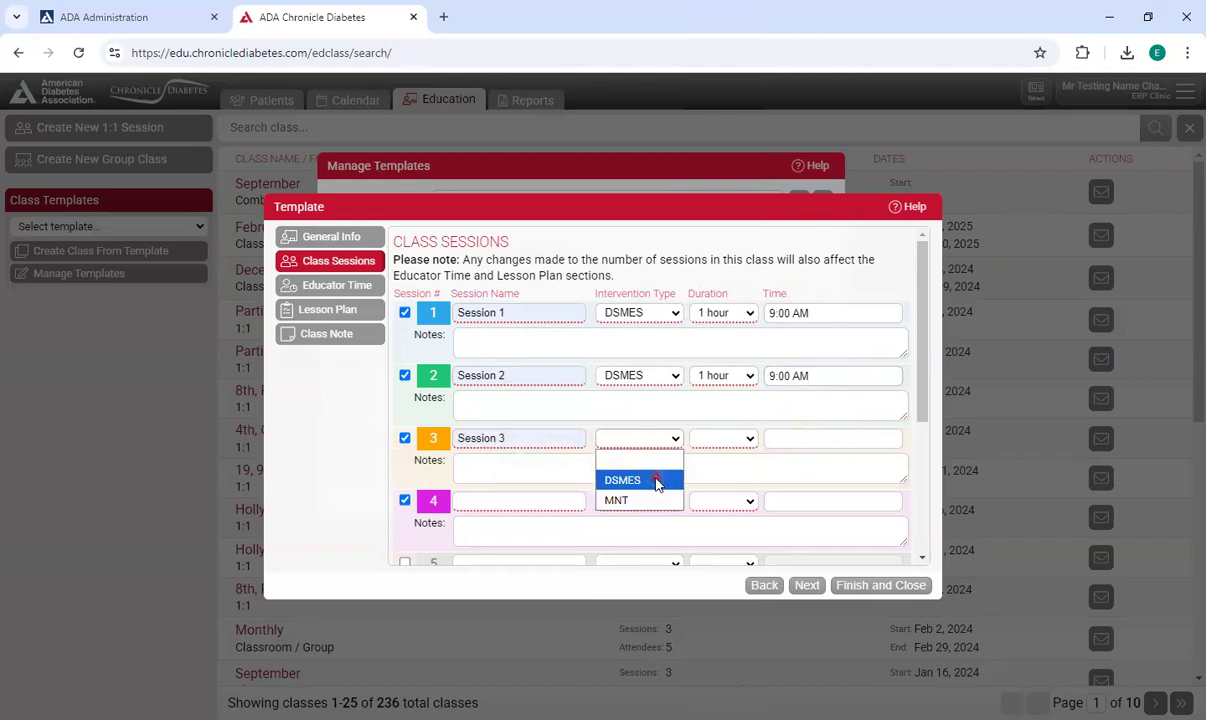
pyautogui.click(655, 479)
pyautogui.click(722, 438)
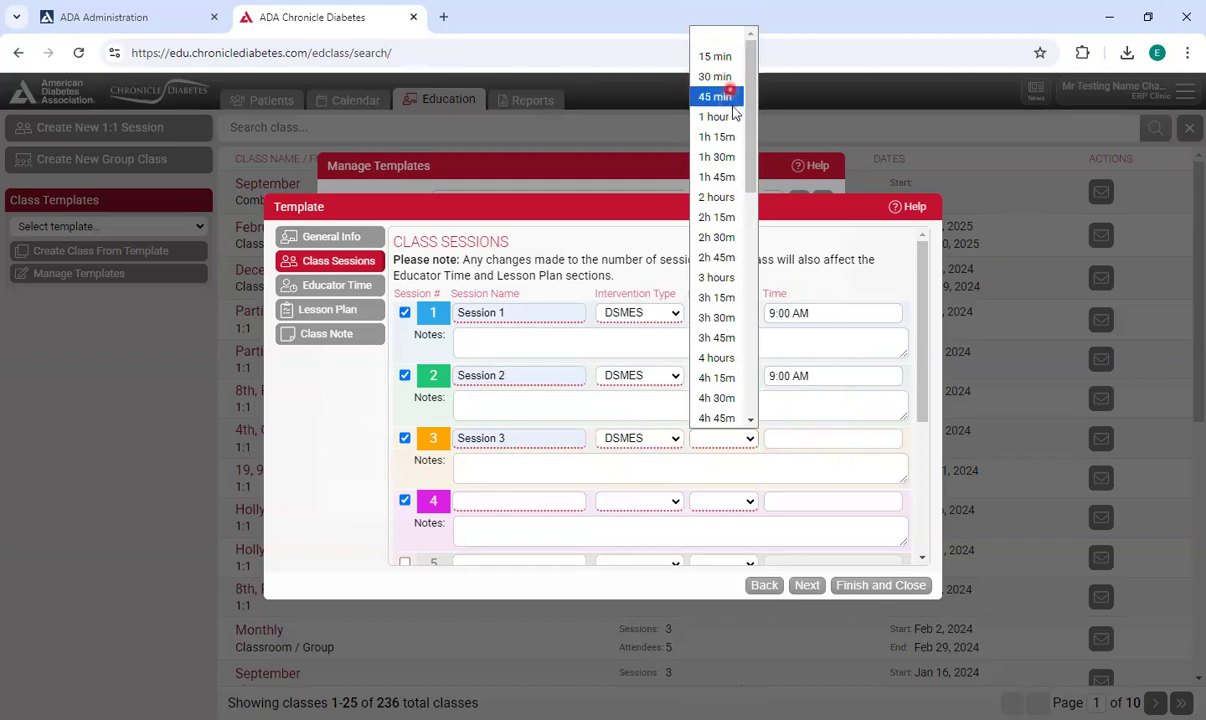
pyautogui.click(819, 438)
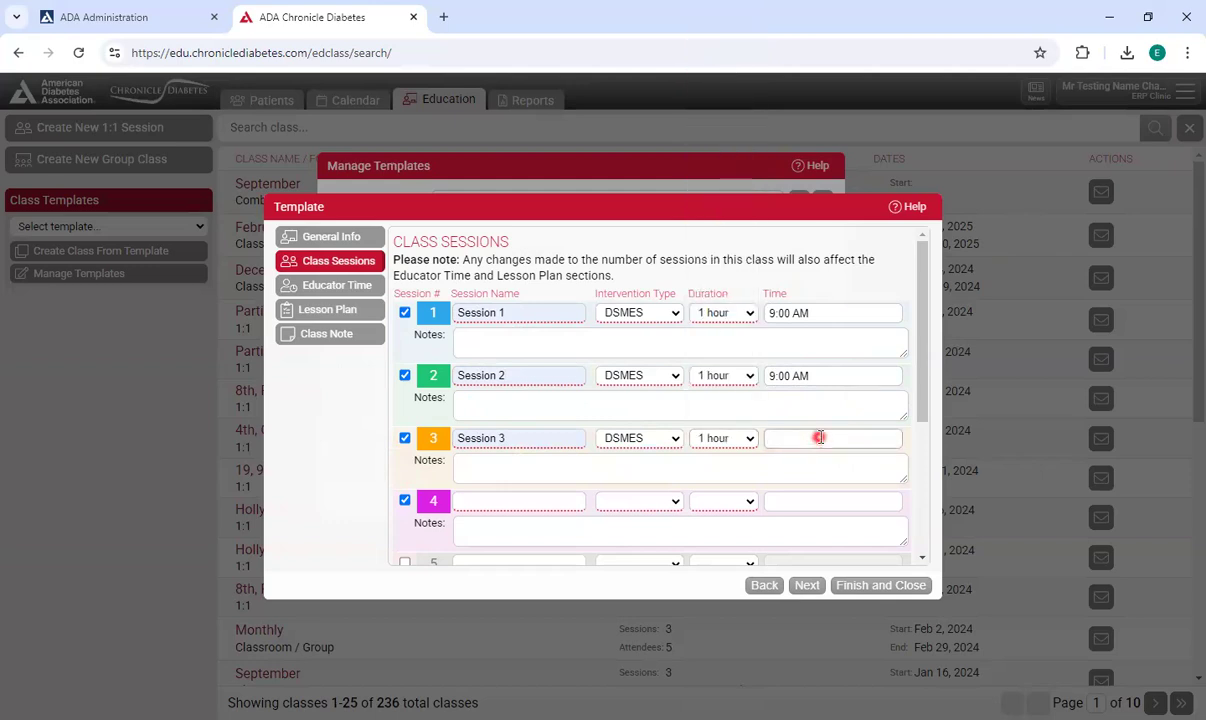
pyautogui.write('9')
pyautogui.click(829, 468)
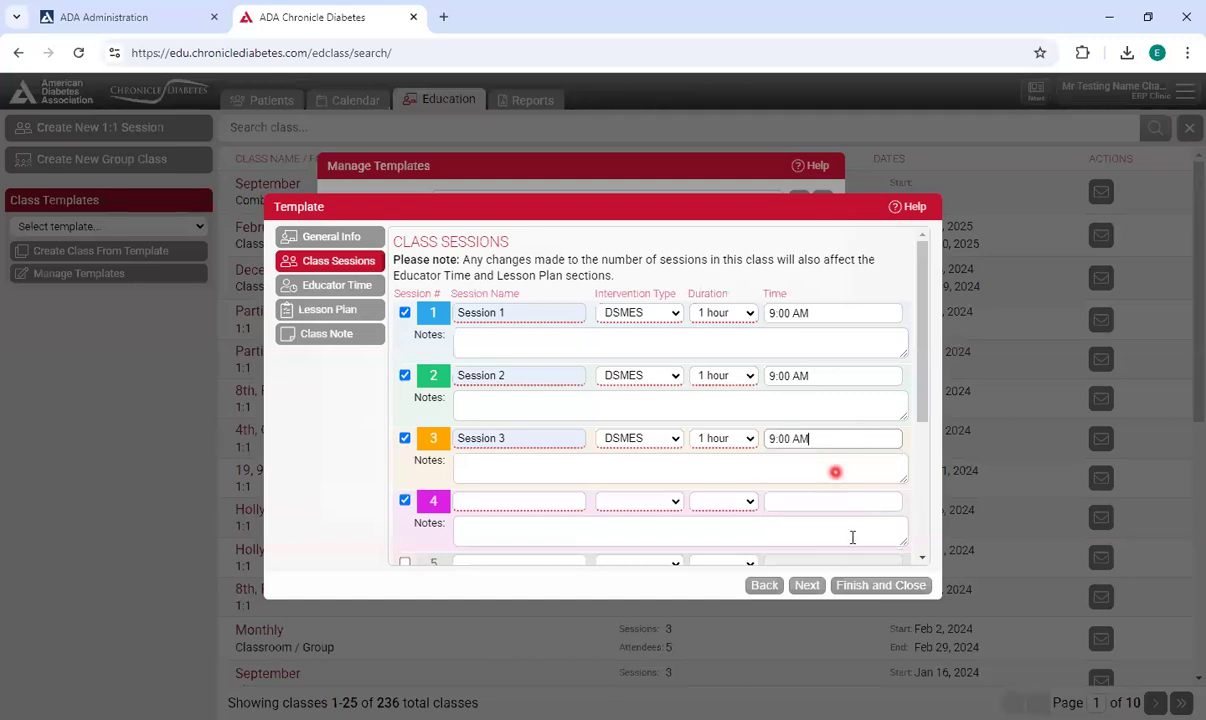
# Set Session 4 to name "Session 4", intervention DSMES, duration 1 hour, time 9:00 AM.
pyautogui.click(548, 505)
pyautogui.click(534, 535)
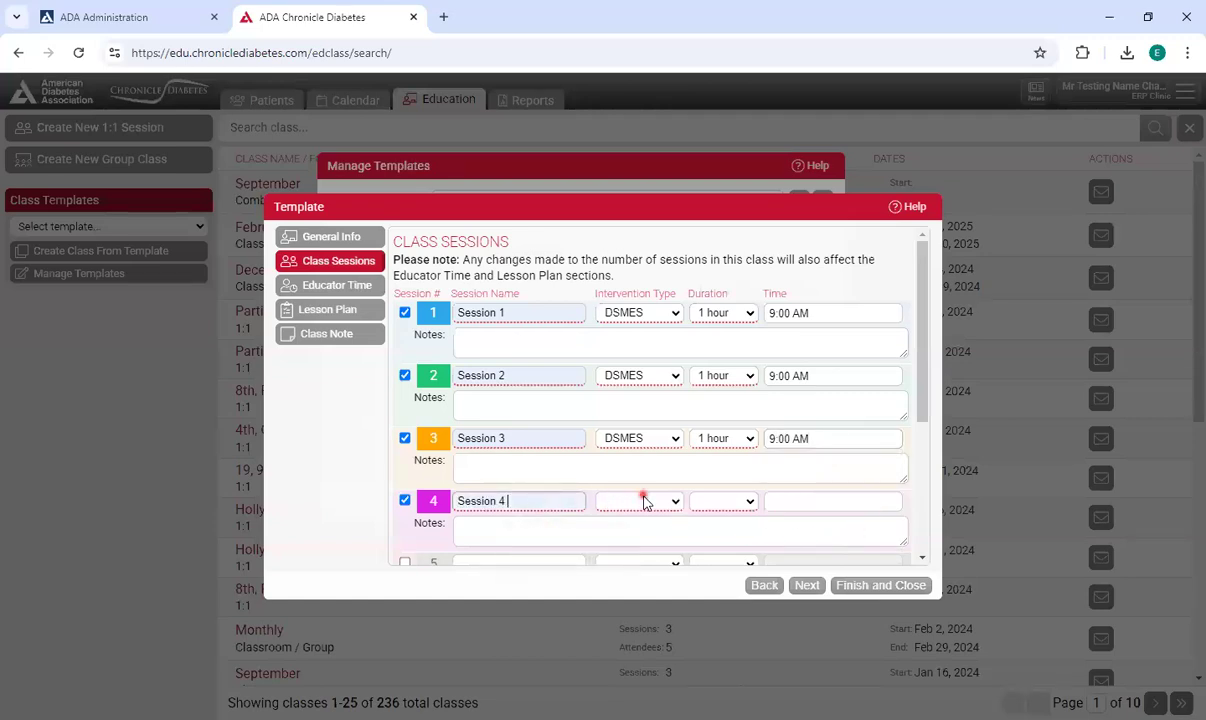
pyautogui.click(645, 502)
pyautogui.click(622, 542)
pyautogui.click(723, 501)
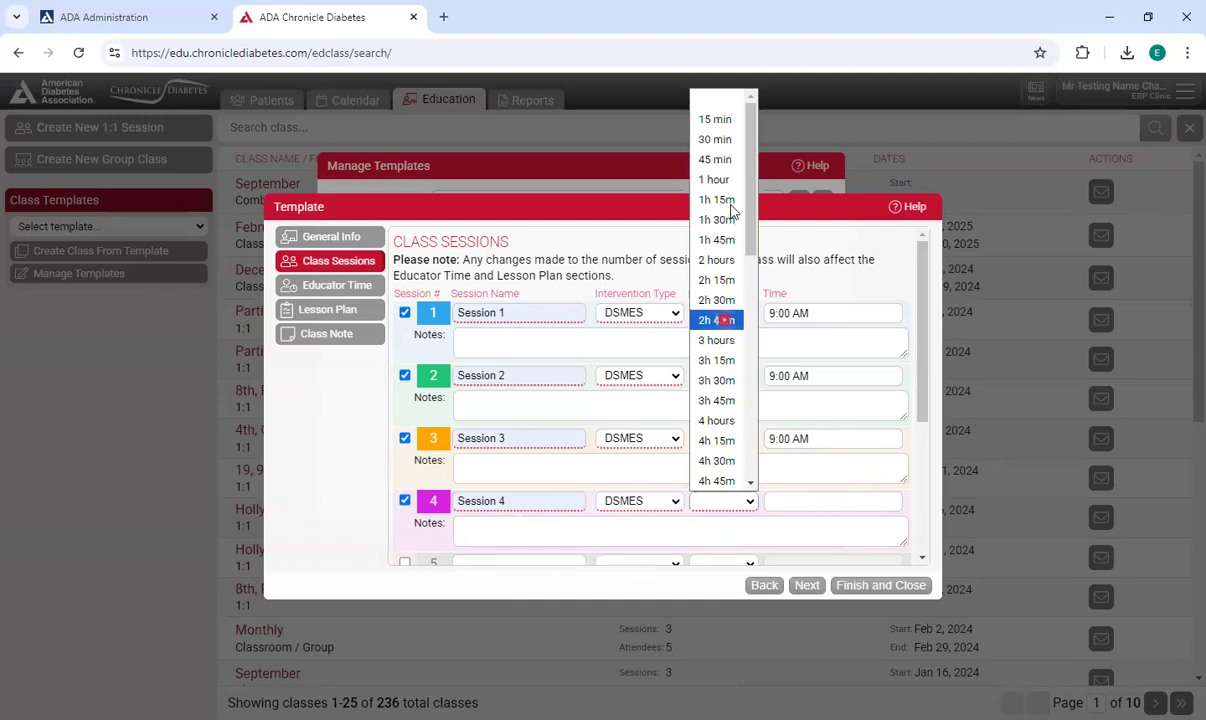
pyautogui.click(727, 184)
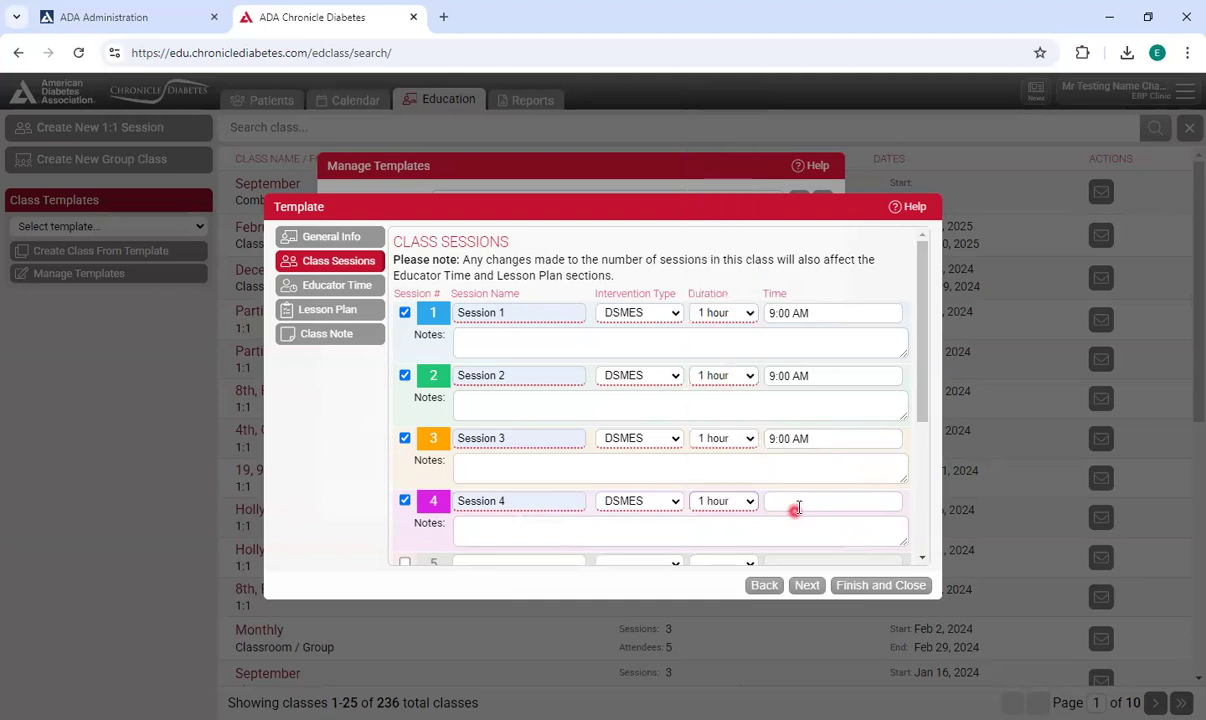
pyautogui.write('9')
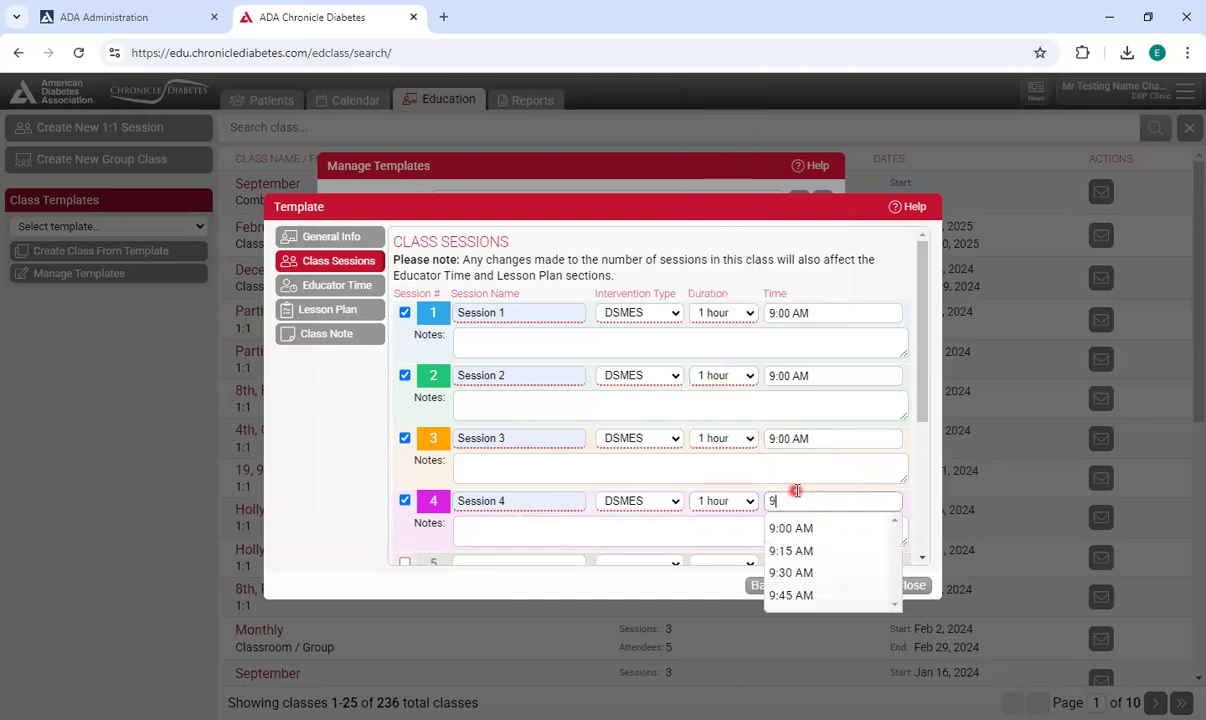
pyautogui.click(795, 528)
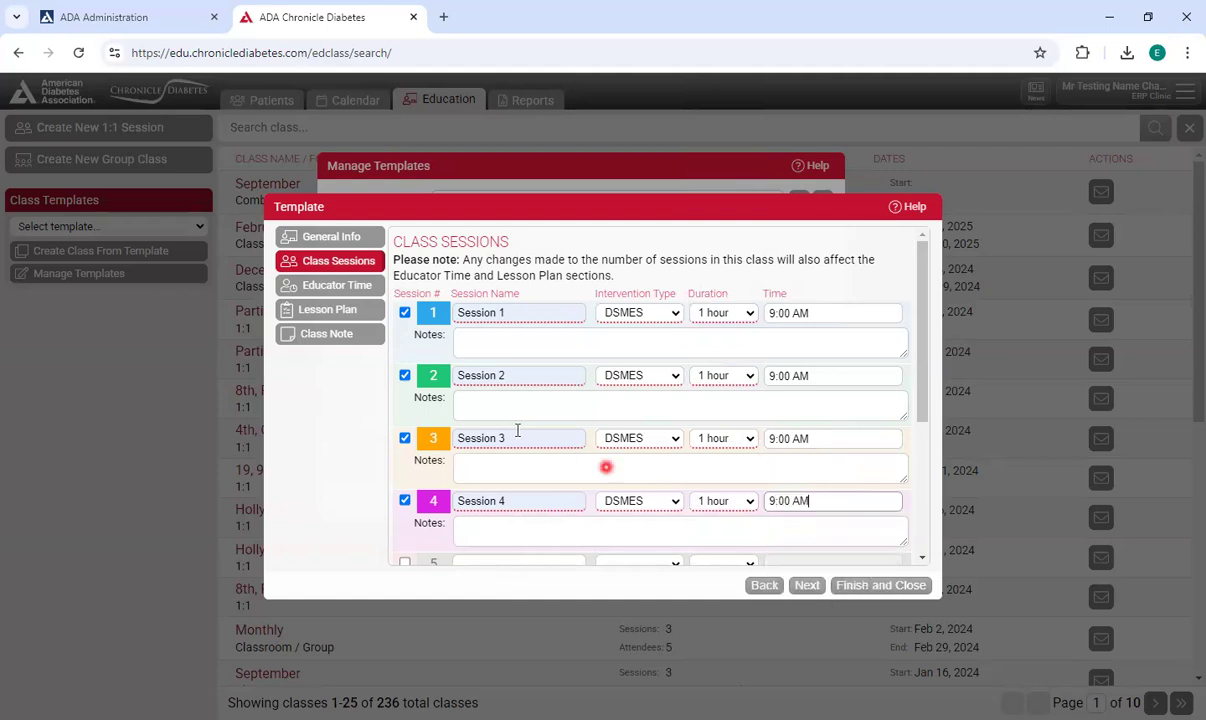
# Give the first two educators 60 minutes each in alternating sessions: the first in Sessions 1 and 3, the second in Sessions 2 and 4.
pyautogui.click(316, 288)
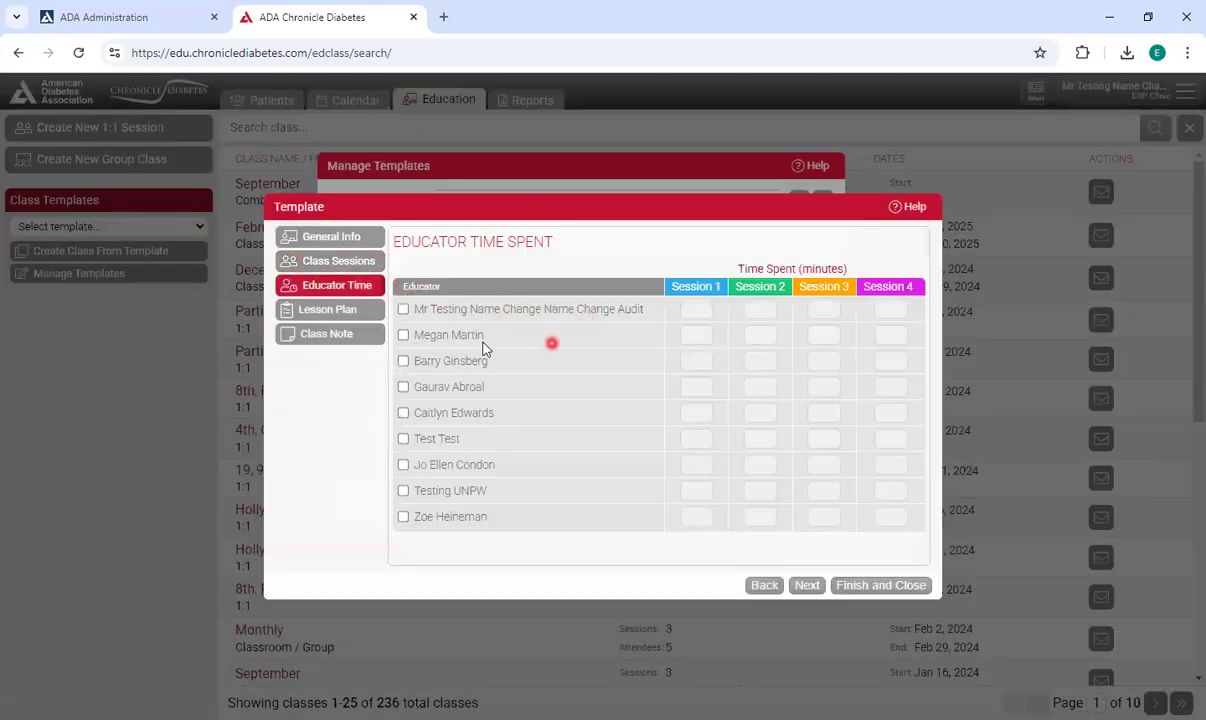
pyautogui.click(403, 309)
pyautogui.click(404, 335)
pyautogui.moveTo(707, 309); pyautogui.dragTo(687, 306)
pyautogui.write('60')
pyautogui.press('Tab')
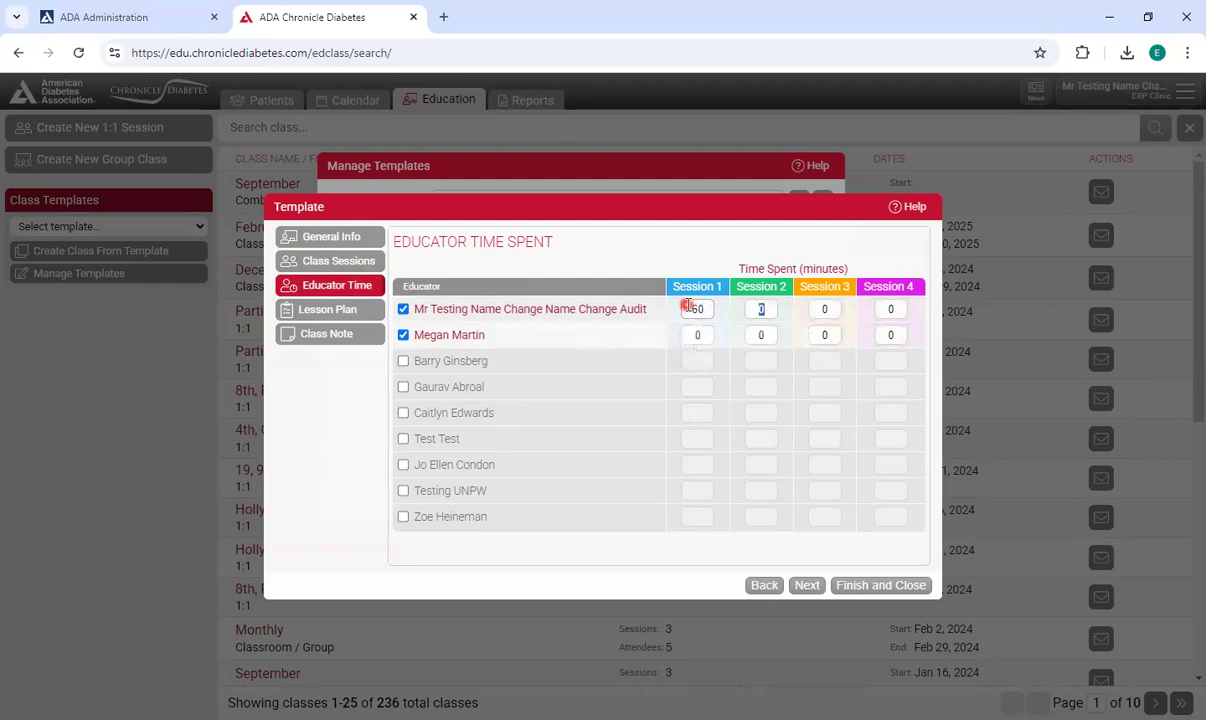
pyautogui.hotkey('shift', 'Tab')
pyautogui.click(762, 334)
pyautogui.press('Tab')
pyautogui.press('Tab')
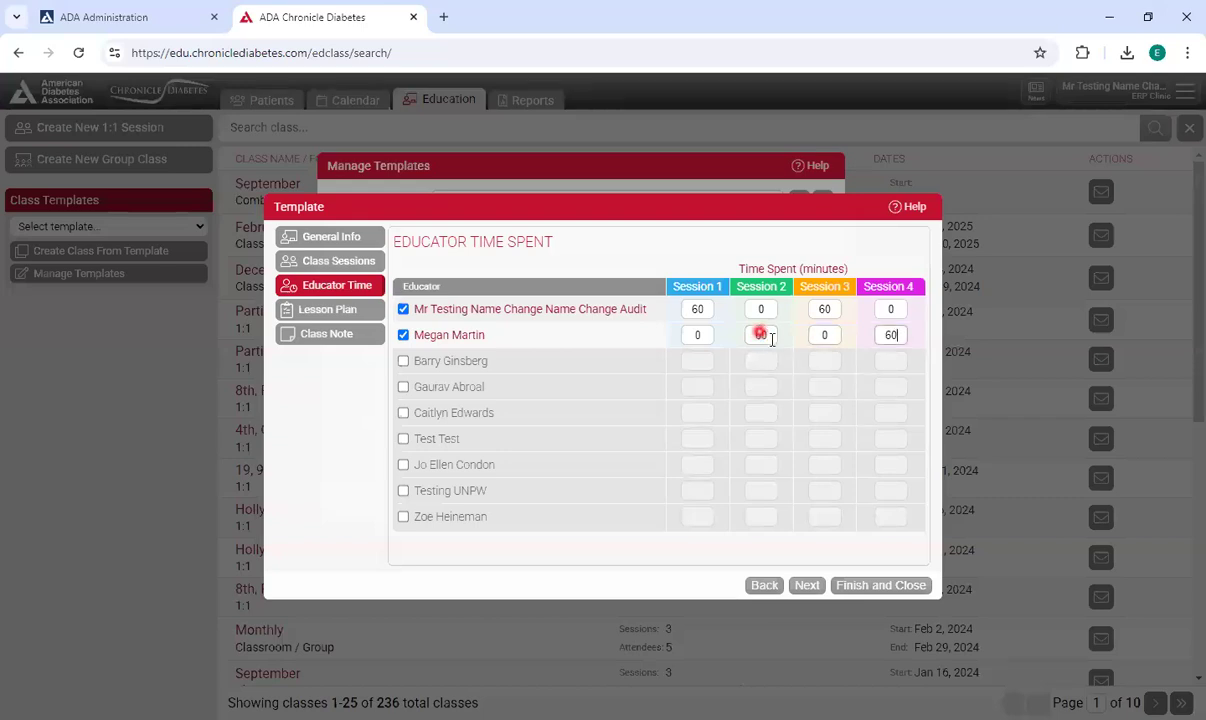
# In the lesson plan, assign the first three topics to Session 1, each with an educator chosen.
pyautogui.click(323, 312)
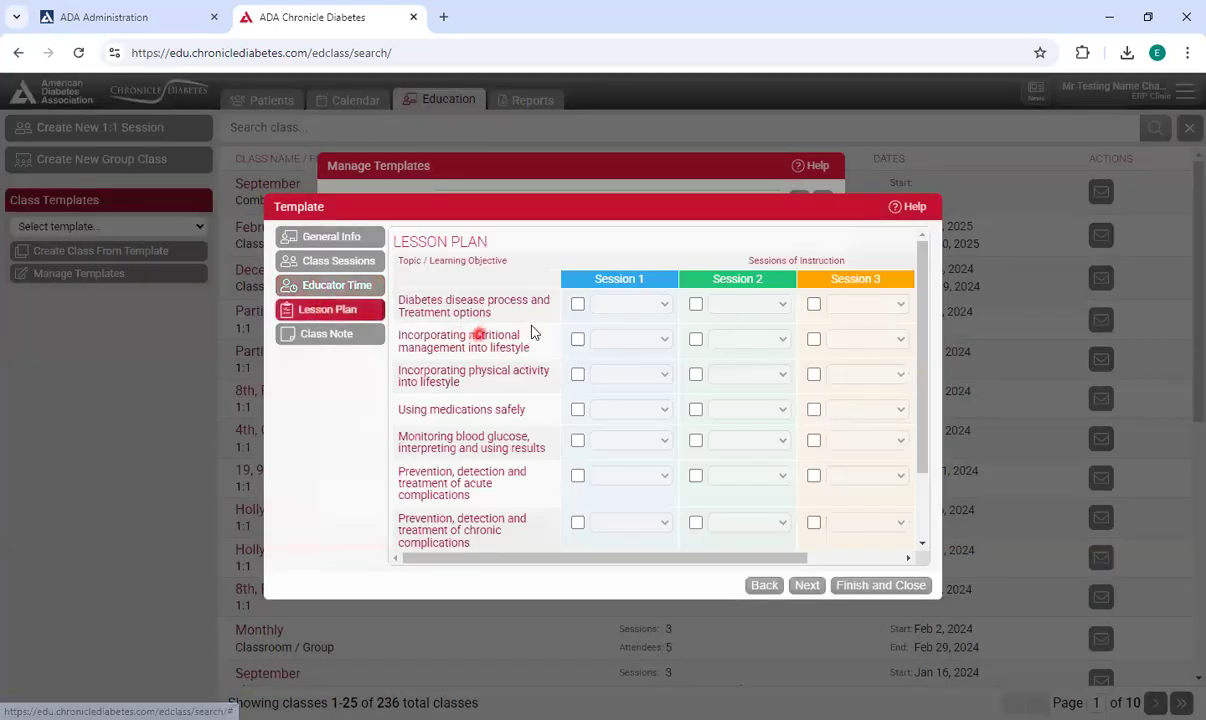
pyautogui.click(577, 304)
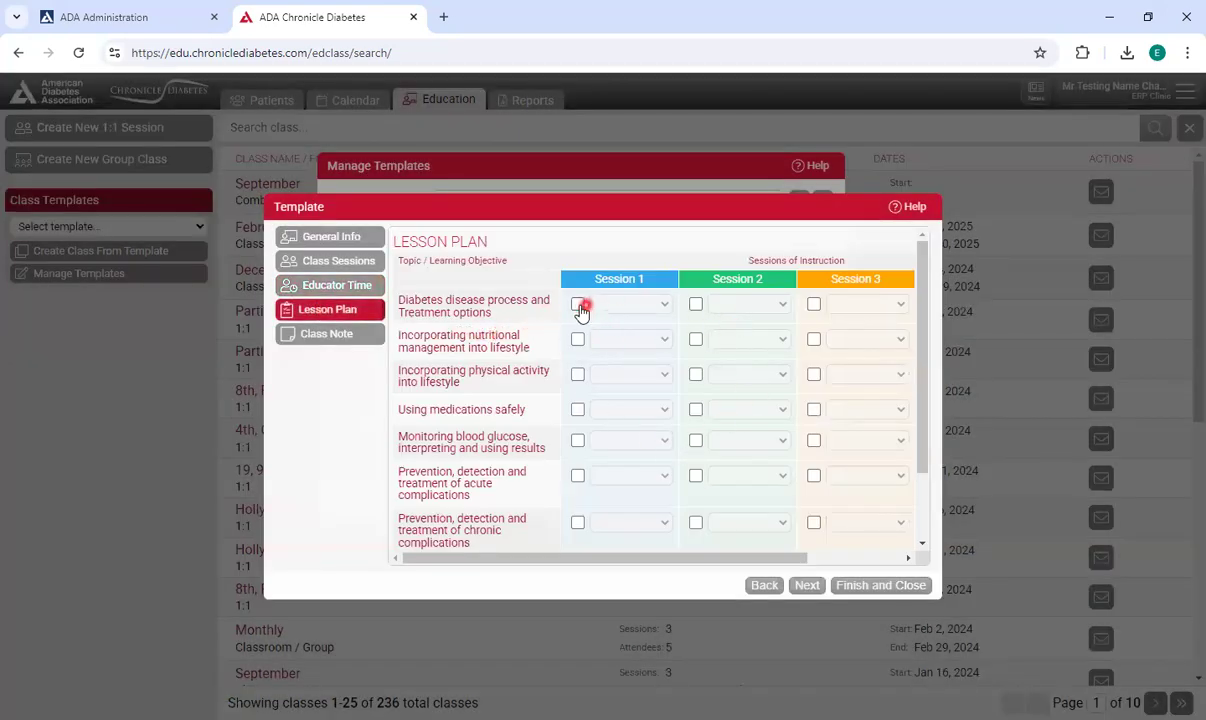
pyautogui.click(645, 308)
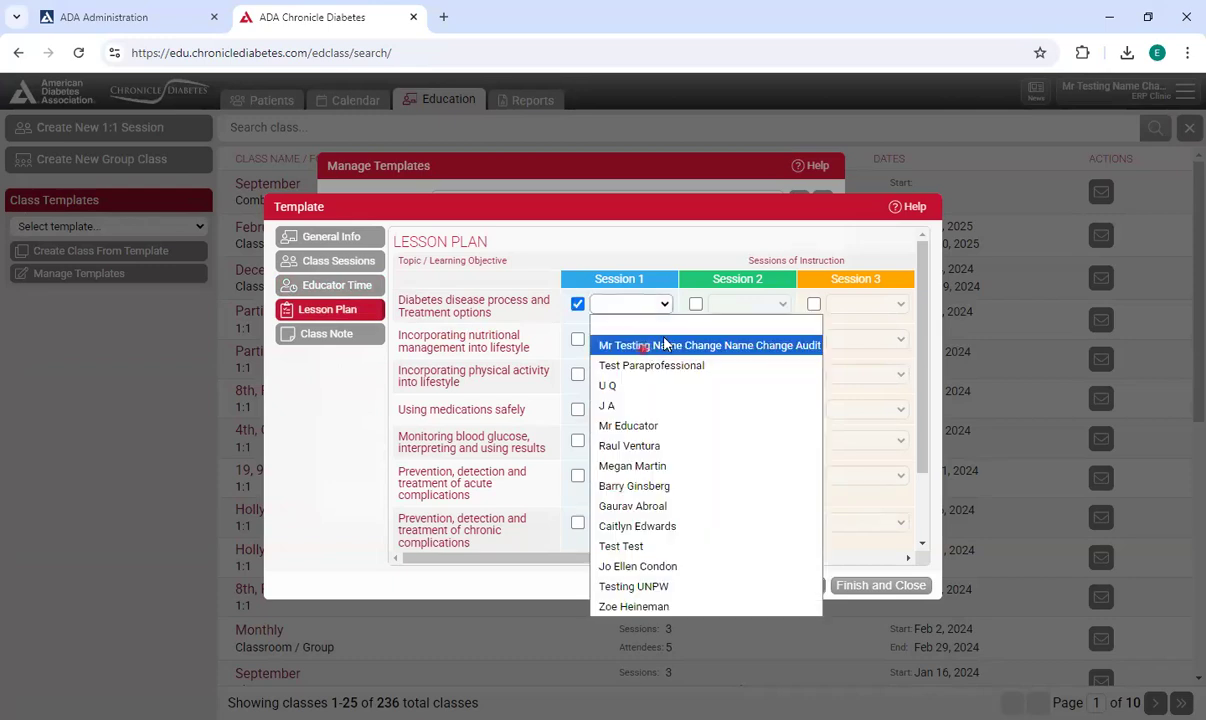
pyautogui.click(664, 344)
pyautogui.click(578, 340)
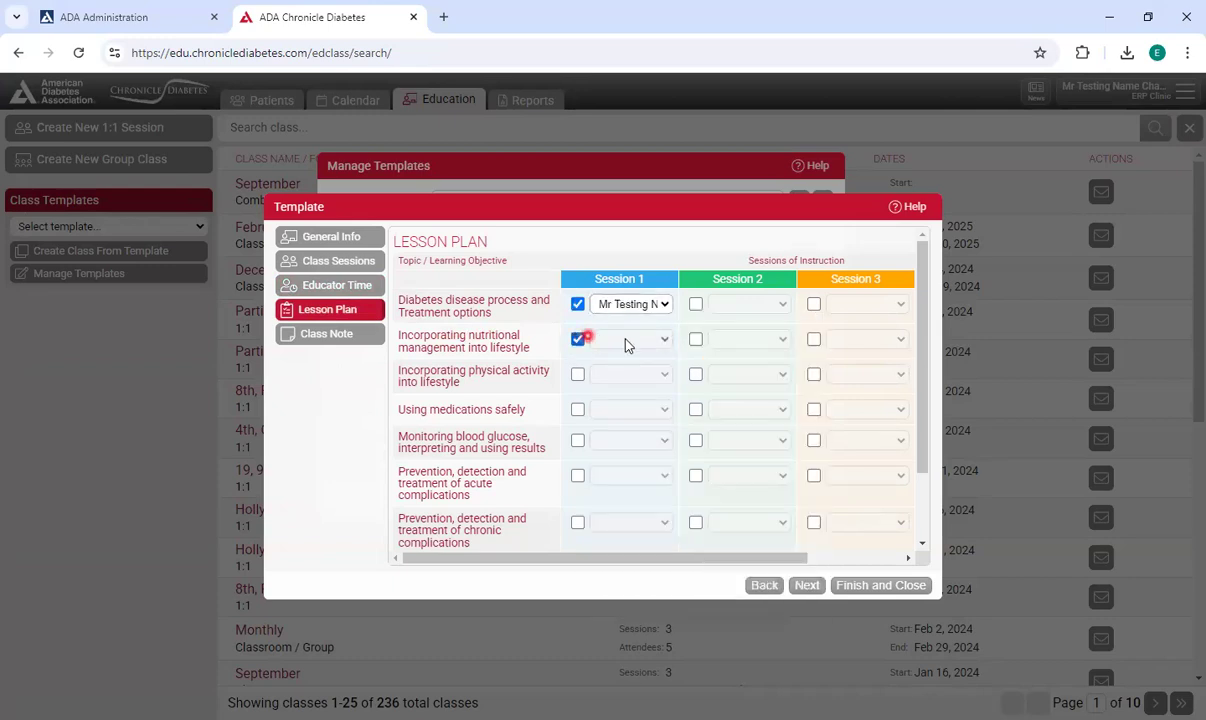
pyautogui.click(625, 340)
pyautogui.click(622, 512)
pyautogui.click(577, 374)
pyautogui.click(618, 376)
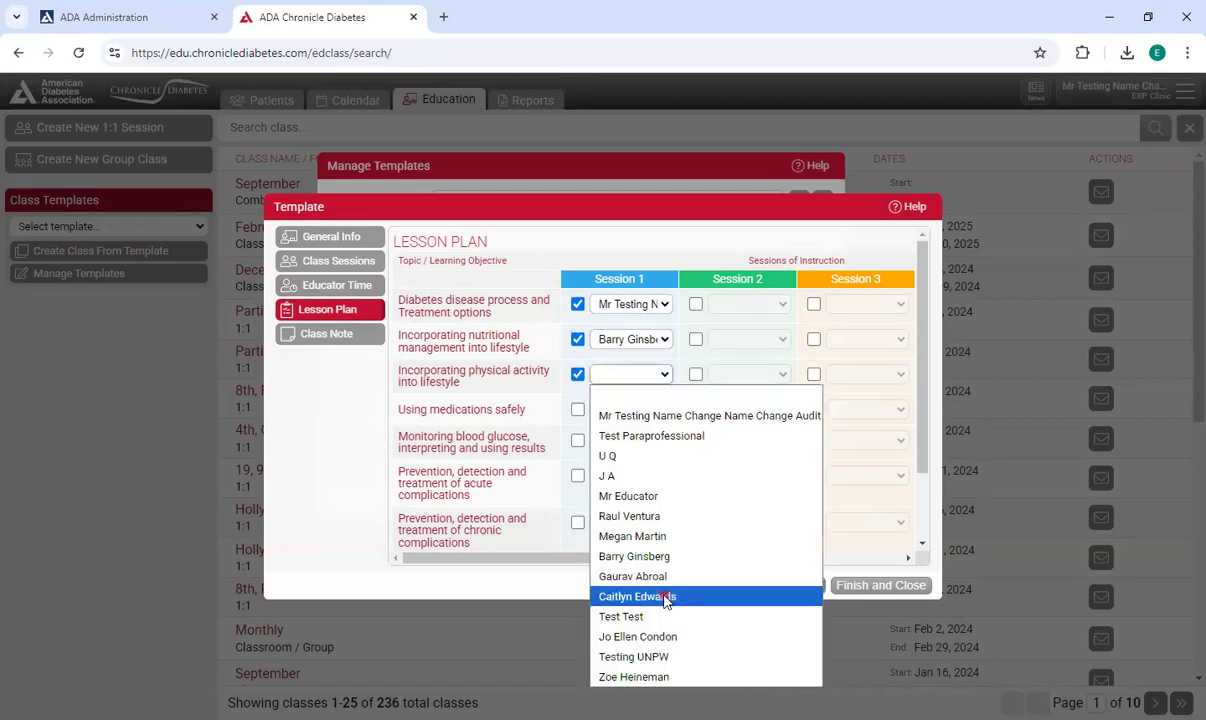
pyautogui.click(664, 597)
# Assign the medications, blood glucose monitoring and acute complications topics to Session 2, each with an educator.
pyautogui.click(695, 339)
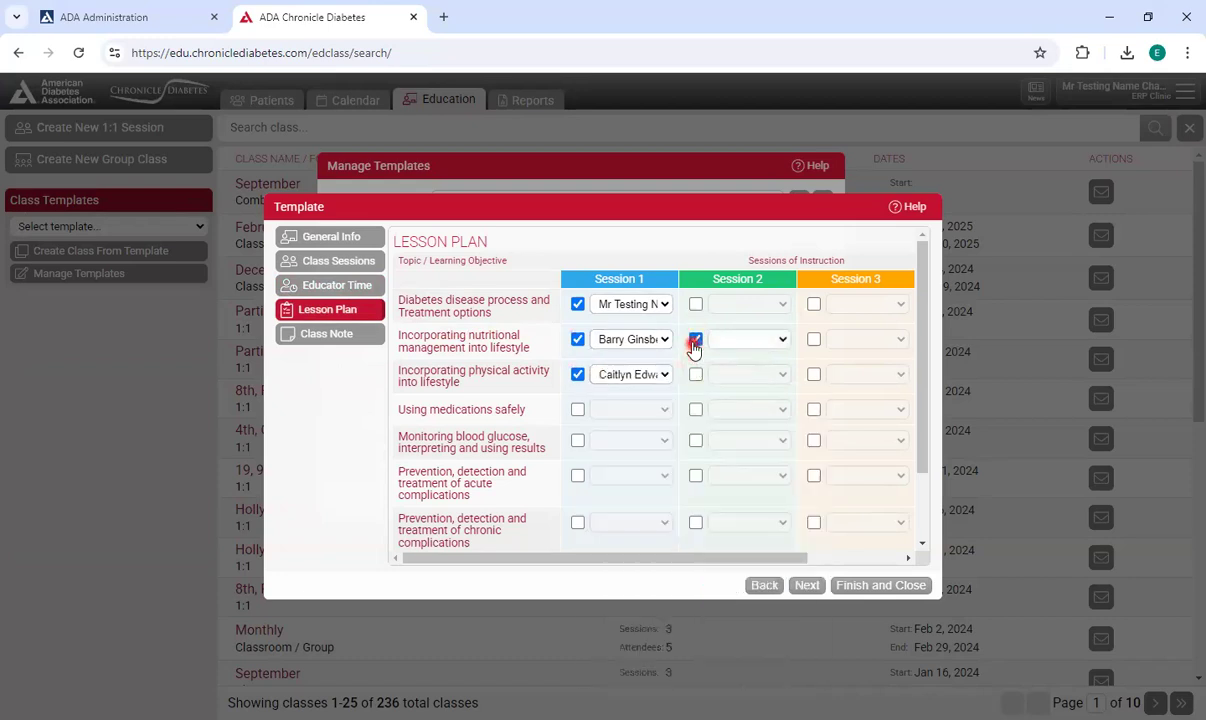
pyautogui.click(695, 409)
pyautogui.click(748, 410)
pyautogui.click(766, 347)
pyautogui.click(695, 440)
pyautogui.click(729, 442)
pyautogui.click(775, 322)
pyautogui.click(695, 475)
pyautogui.click(748, 475)
pyautogui.click(745, 412)
# Assign the chronic complications topic to Session 3 with an educator chosen.
pyautogui.scroll(-2, 820, 500)
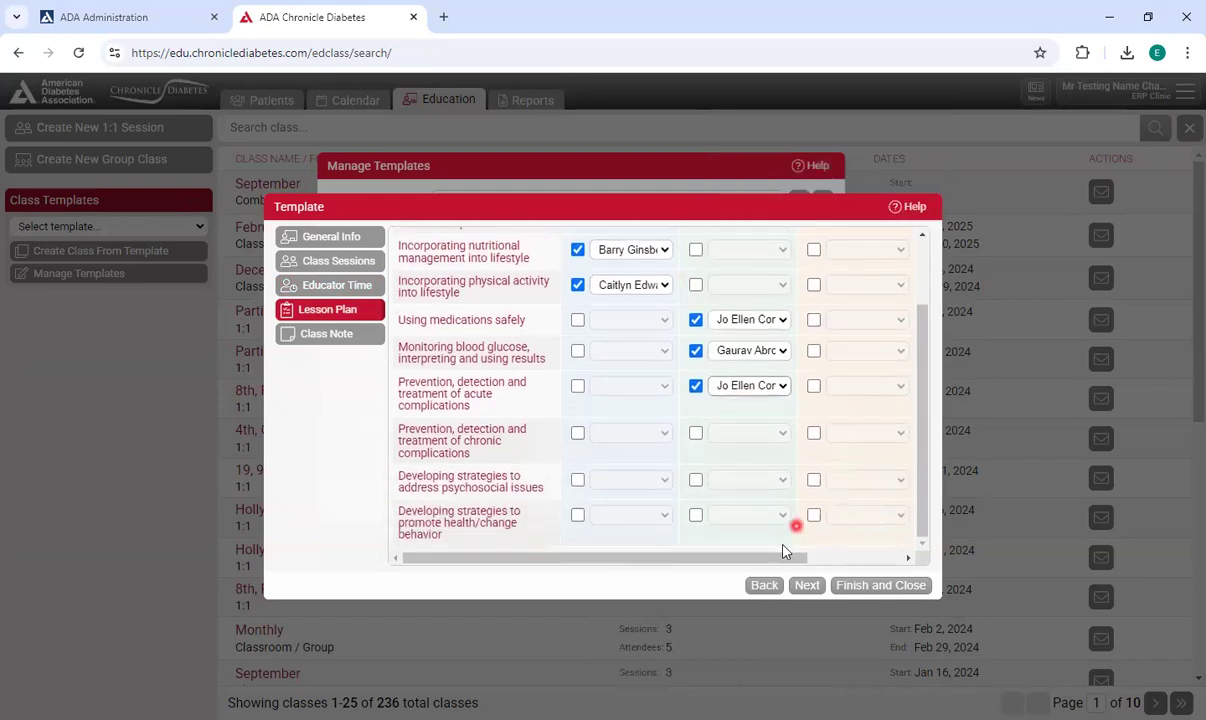
pyautogui.moveTo(793, 565); pyautogui.dragTo(881, 557)
pyautogui.click(700, 432)
pyautogui.click(762, 440)
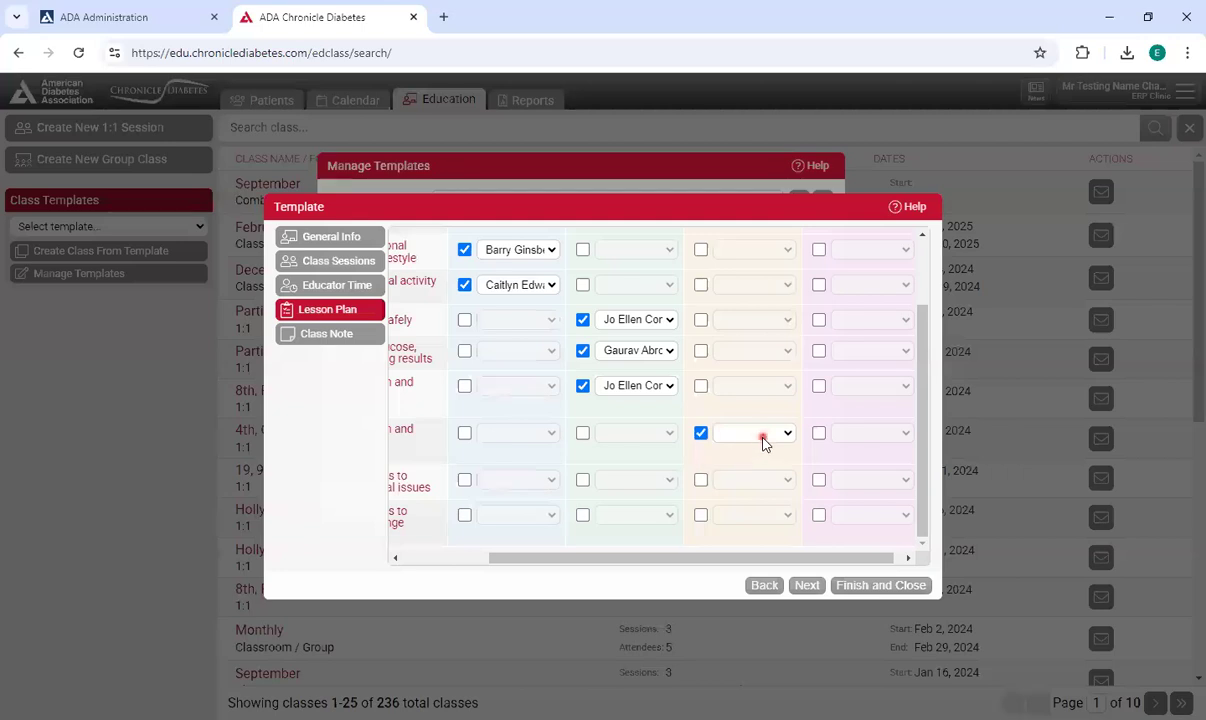
pyautogui.click(772, 370)
# Assign the psychosocial issues and health/behavior change topics to Session 4, each with an educator.
pyautogui.click(819, 480)
pyautogui.click(819, 515)
pyautogui.click(864, 400)
pyautogui.click(850, 515)
pyautogui.click(878, 413)
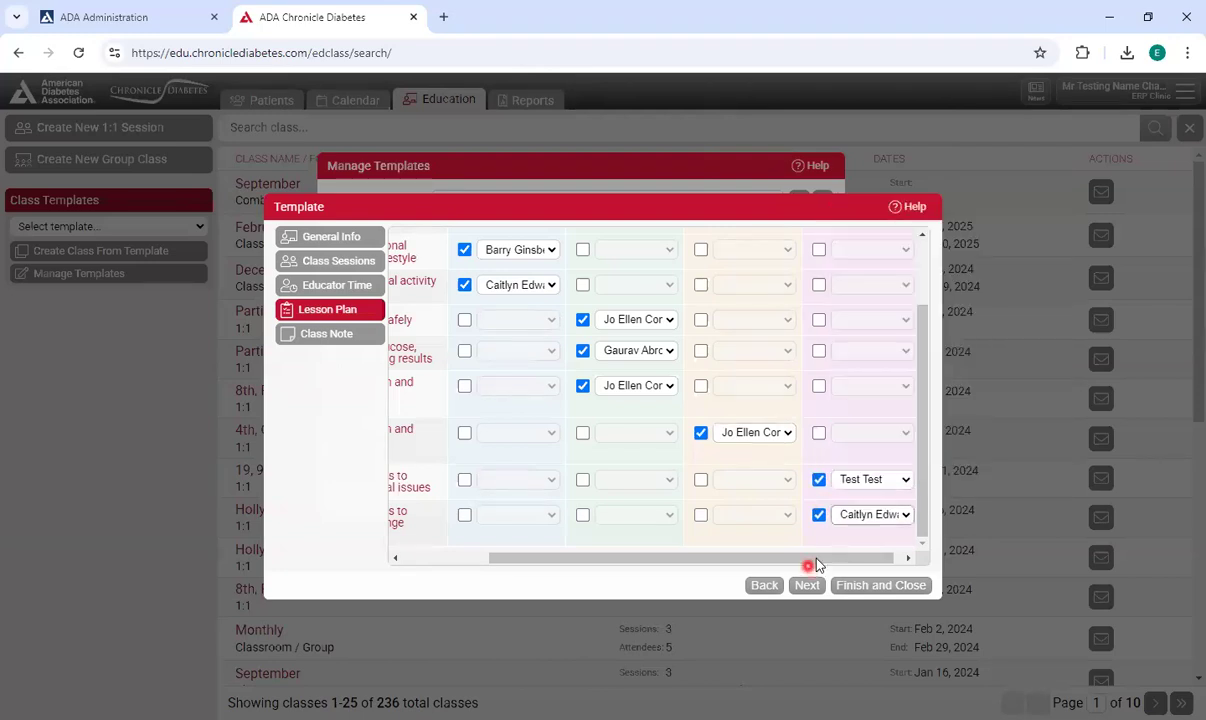
pyautogui.moveTo(808, 558); pyautogui.dragTo(614, 560)
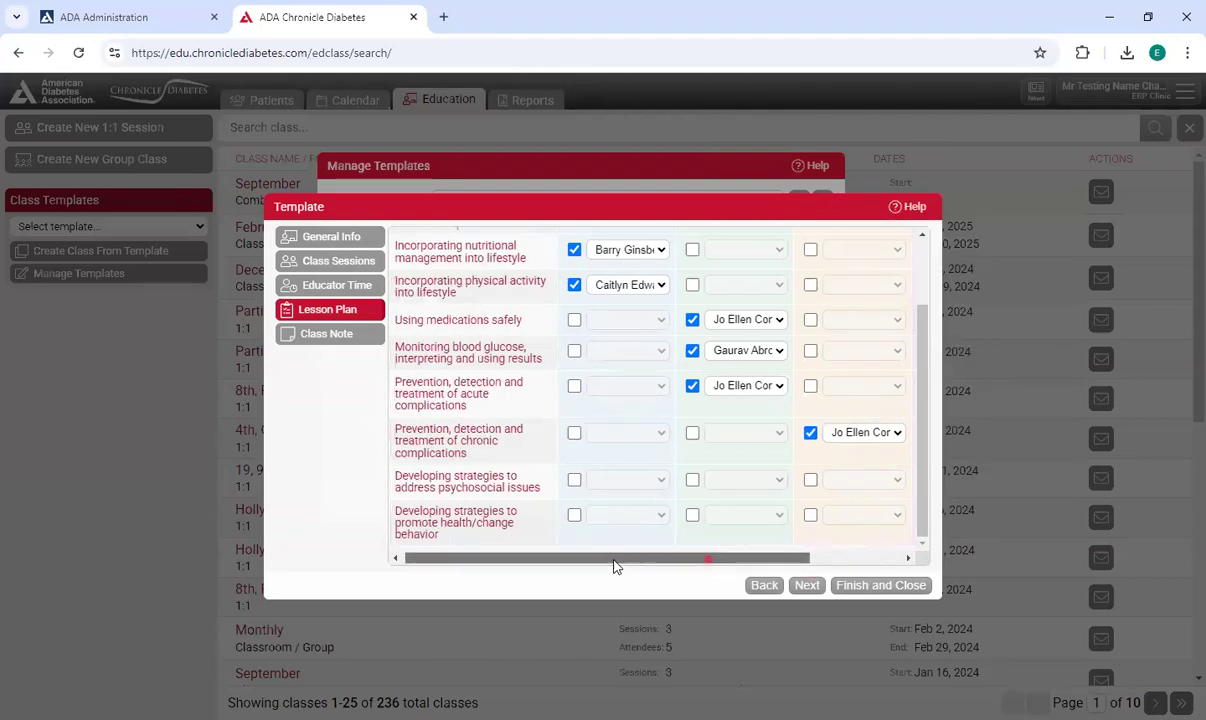
# Finish and save the template, then close the template manager.
pyautogui.click(358, 288)
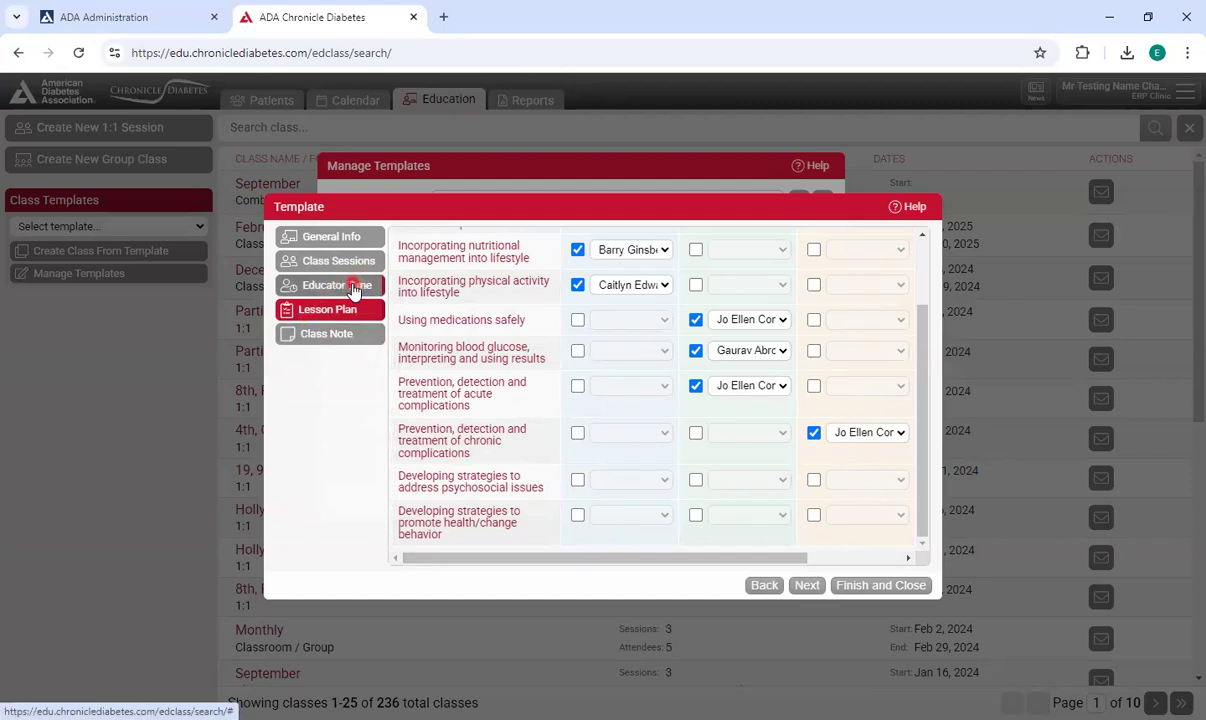
pyautogui.click(346, 345)
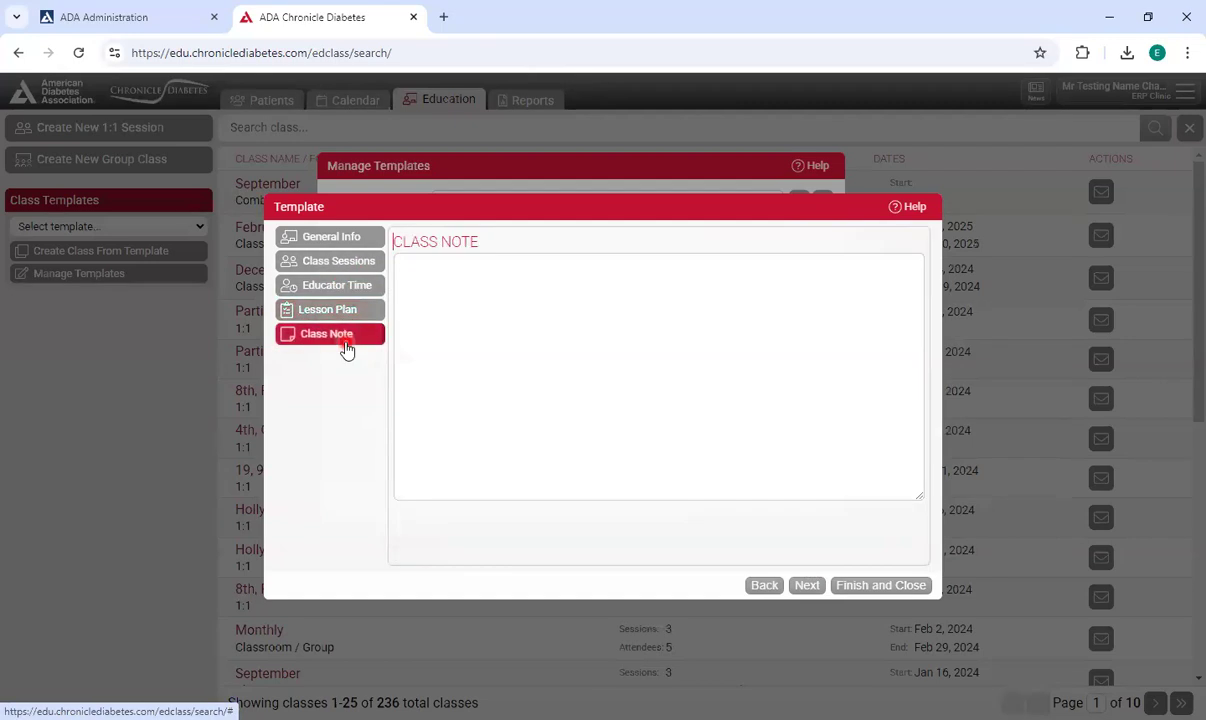
pyautogui.click(587, 293)
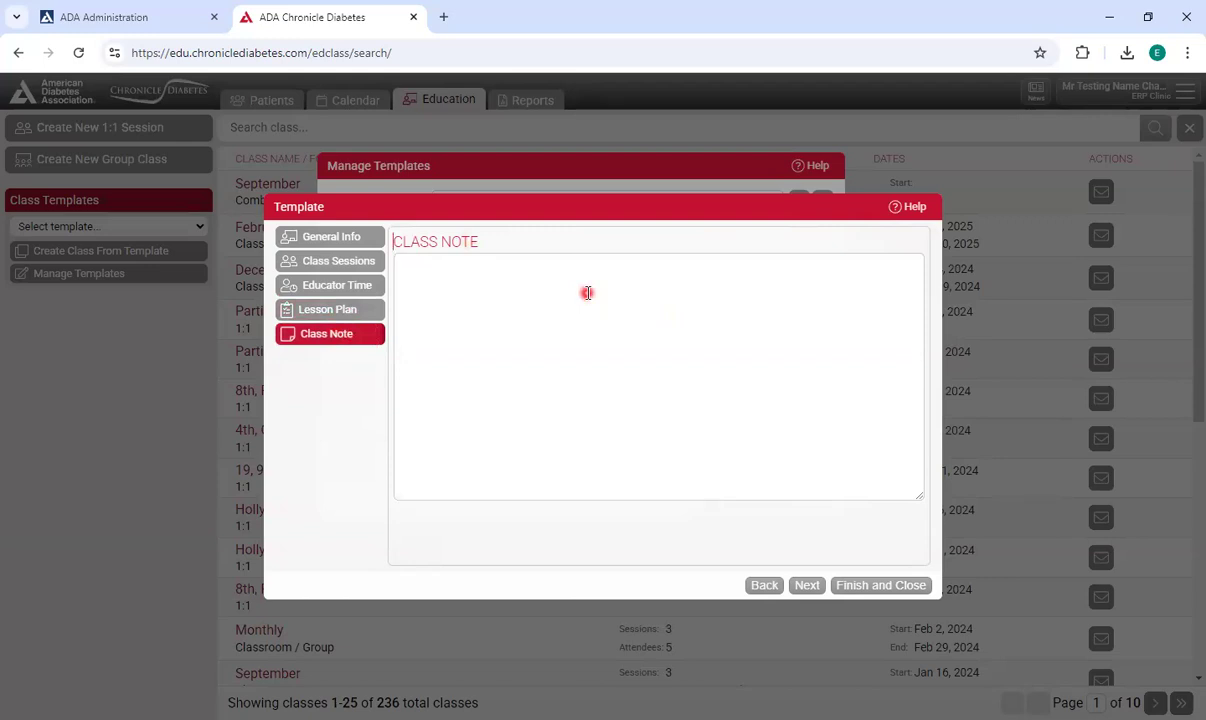
pyautogui.click(873, 582)
pyautogui.click(314, 236)
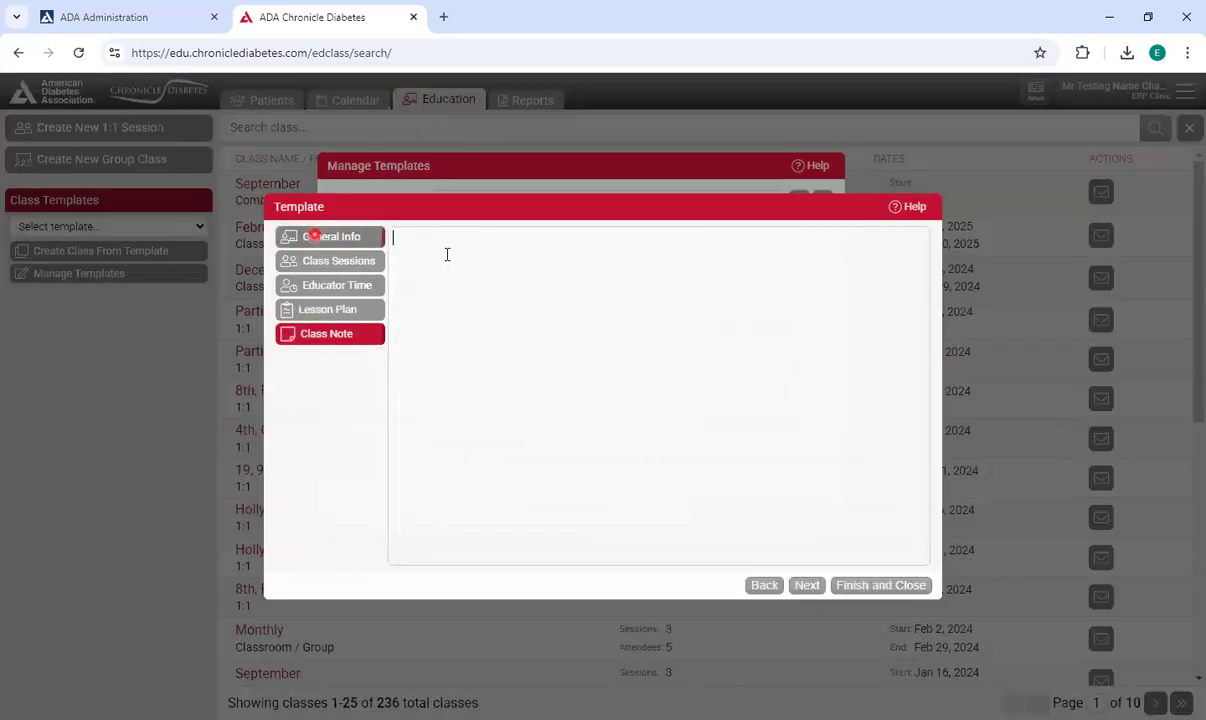
pyautogui.click(540, 254)
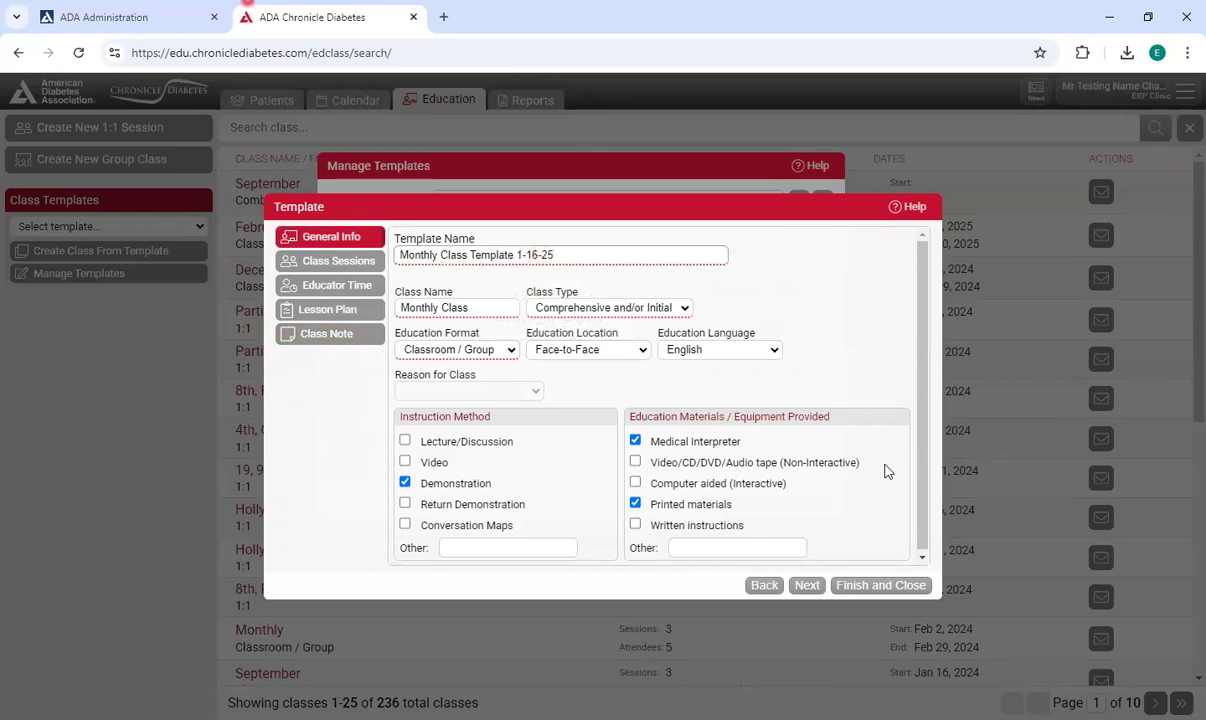
pyautogui.click(868, 585)
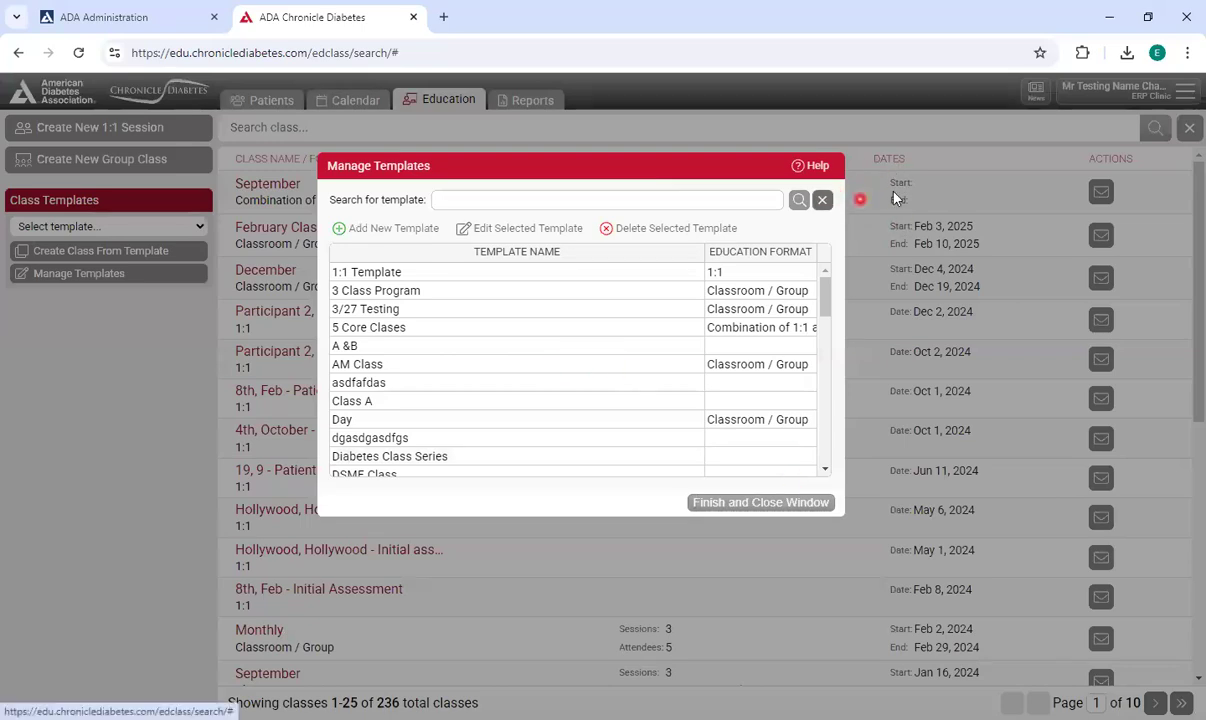
pyautogui.click(826, 499)
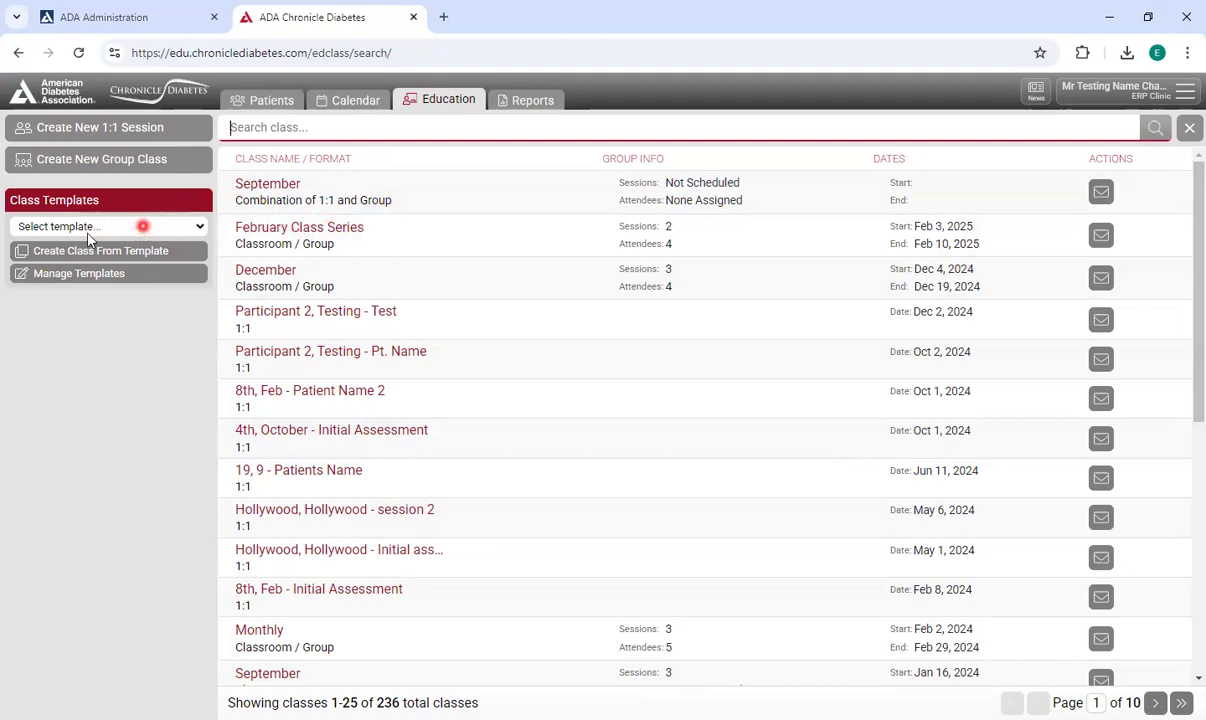
# Create a new class from the Monthly Class Template 1-16-25 template.
pyautogui.click(190, 226)
pyautogui.moveTo(200, 272)
pyautogui.mouseDown()
pyautogui.moveTo(200, 415)
pyautogui.moveTo(202, 390)
pyautogui.mouseUp()
pyautogui.click(148, 464)
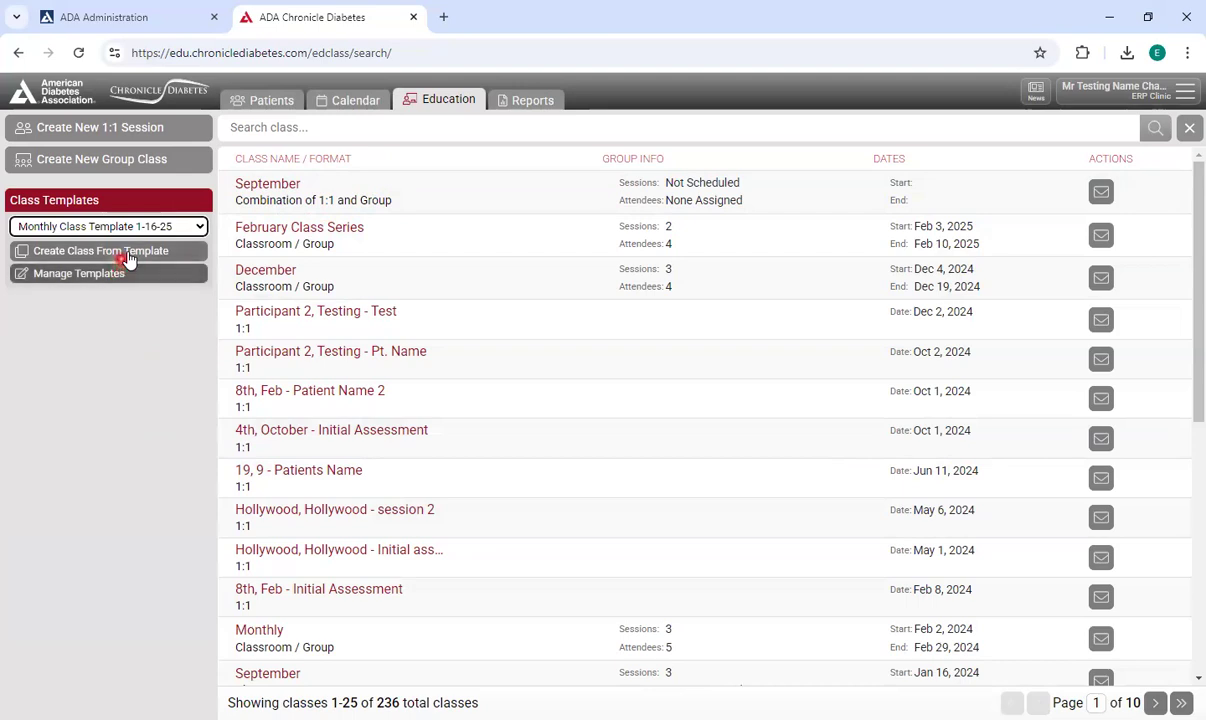
pyautogui.click(128, 256)
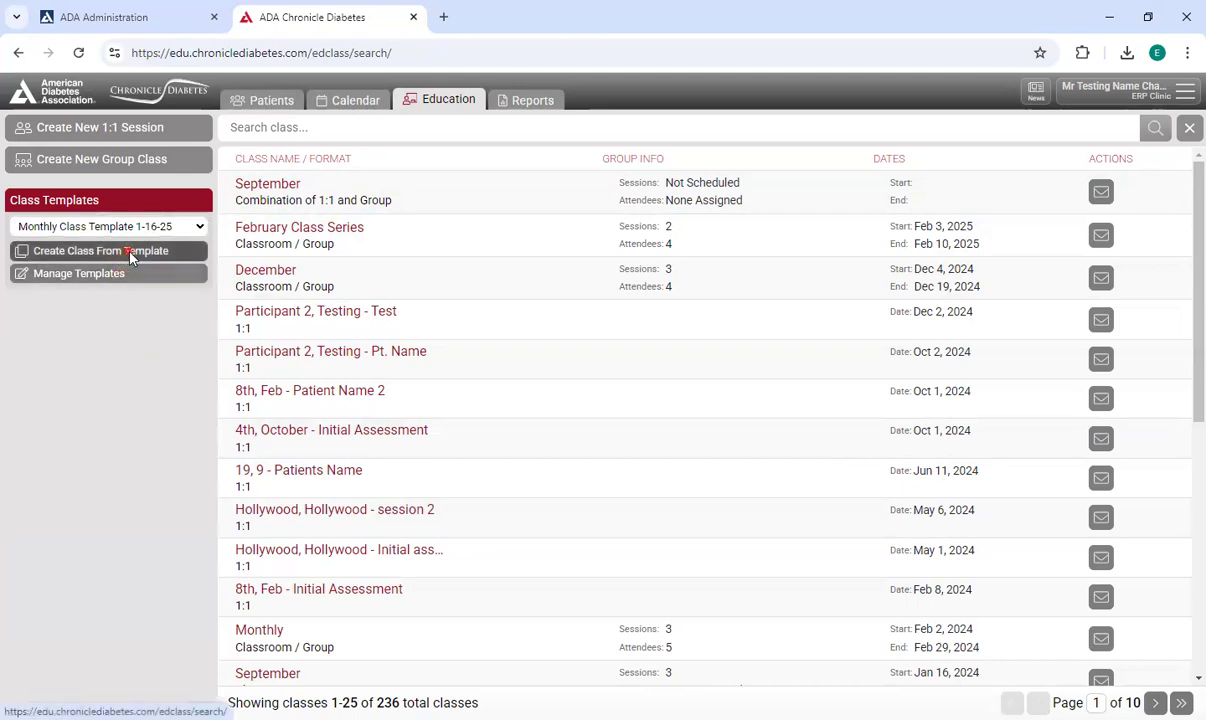
# Date Session 1 on 03/03/2025 and Session 2 on 03/10/2025.
pyautogui.scroll(-3, 696, 289)
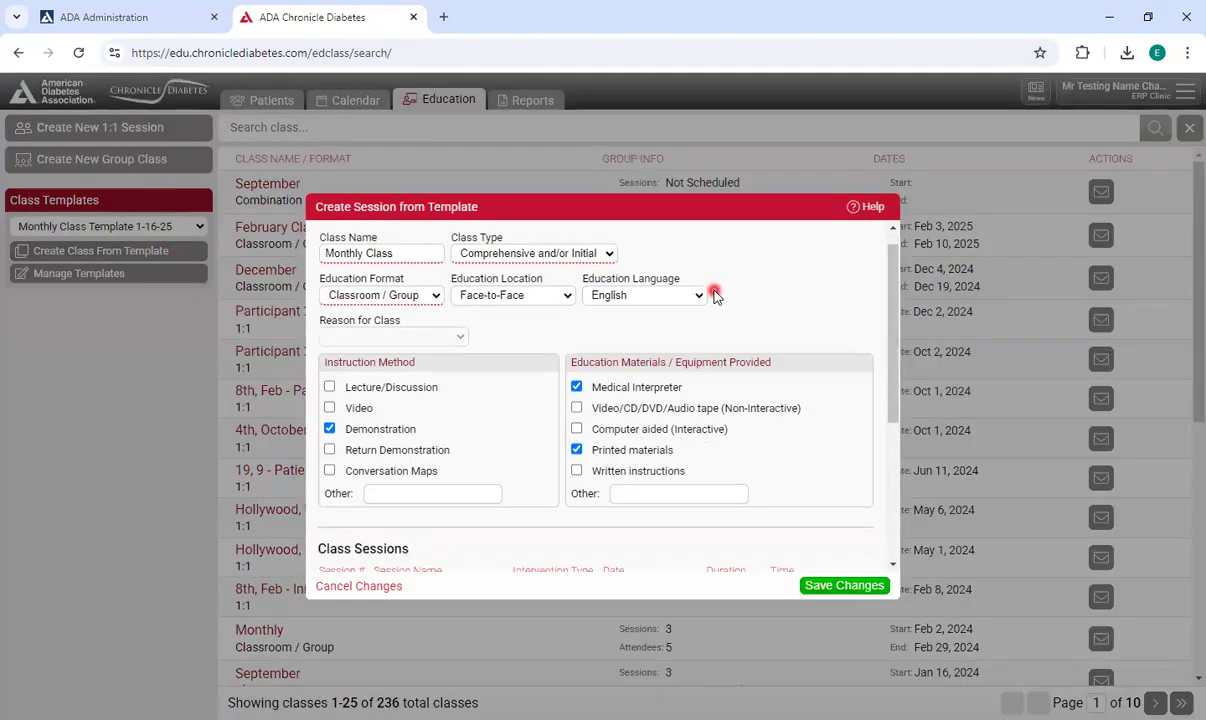
pyautogui.scroll(-3, 745, 268)
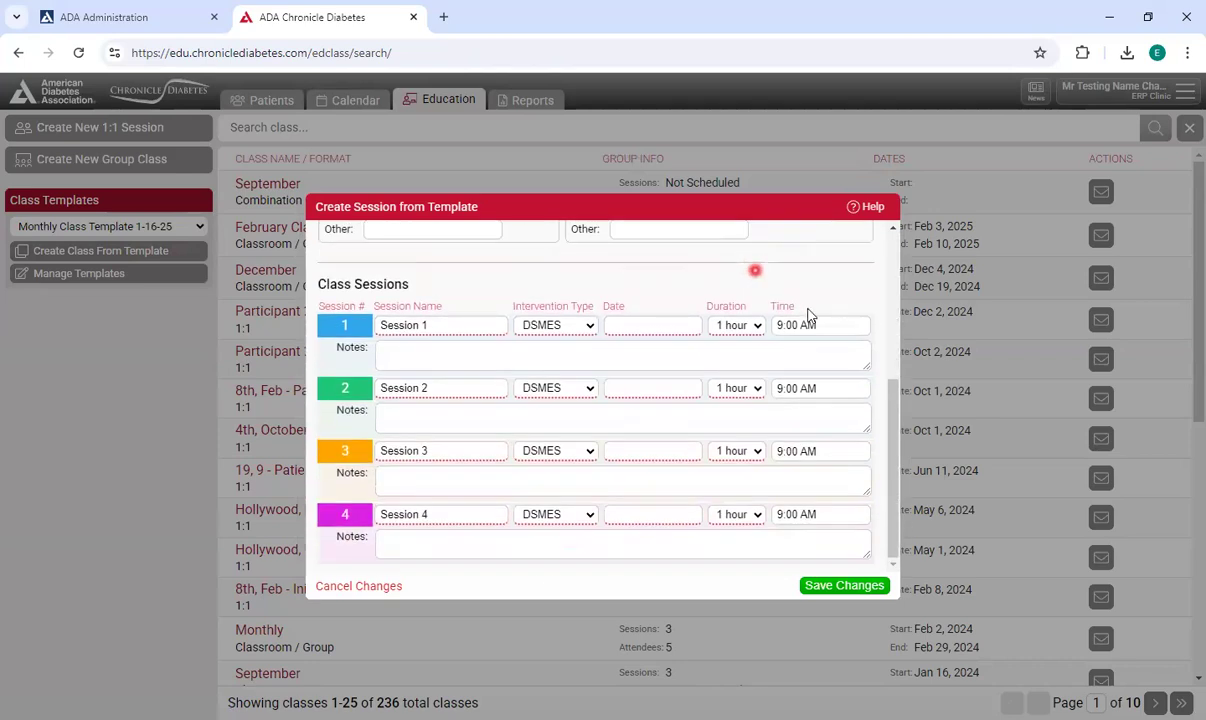
pyautogui.scroll(2, 753, 270)
pyautogui.scroll(-2, 700, 330)
pyautogui.click(661, 319)
pyautogui.click(791, 354)
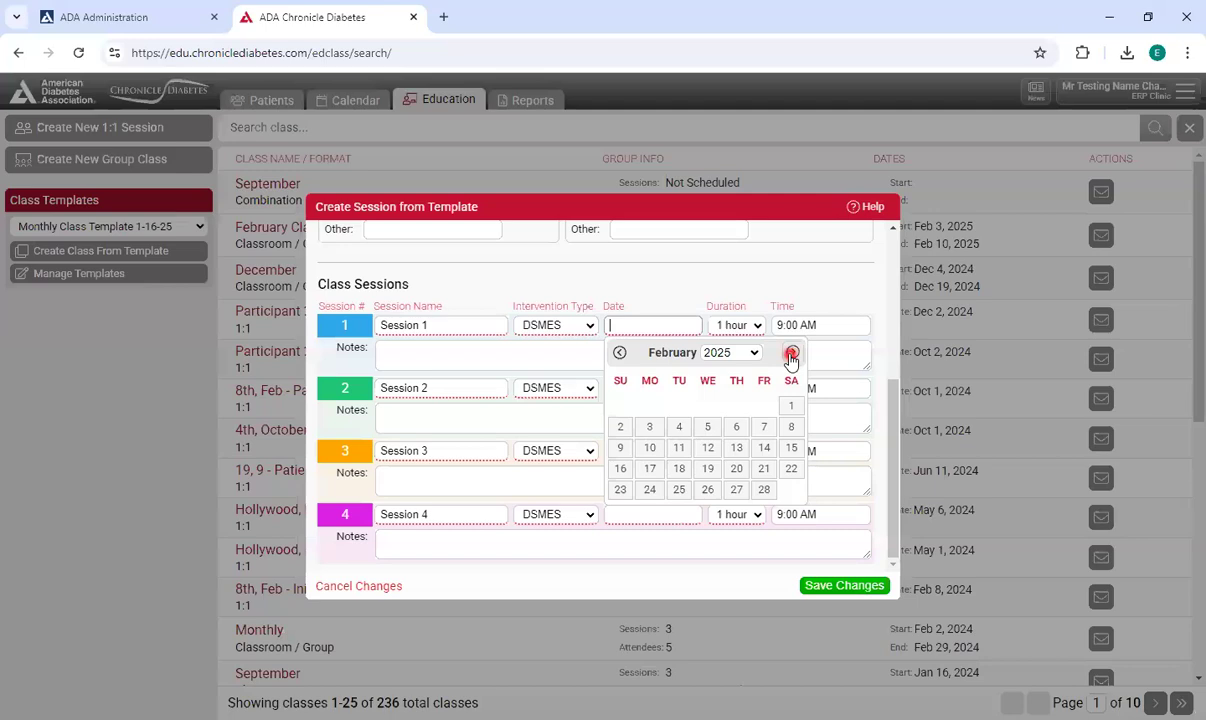
pyautogui.click(791, 354)
pyautogui.click(649, 427)
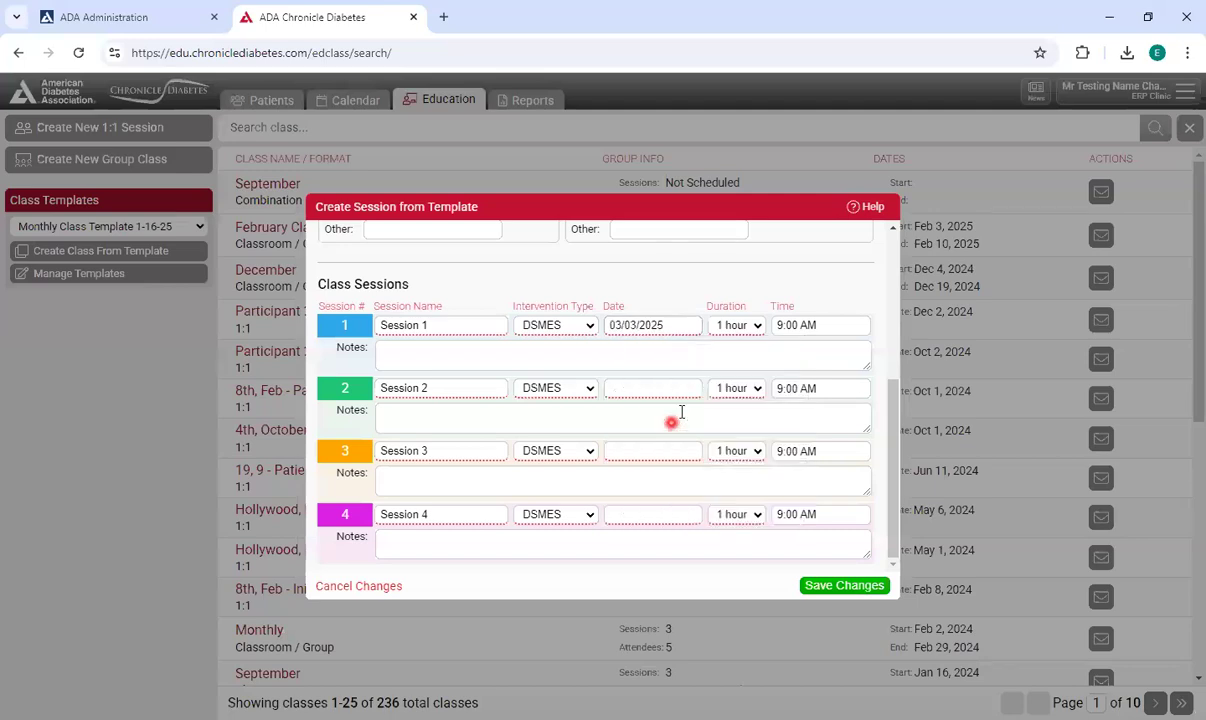
pyautogui.click(694, 389)
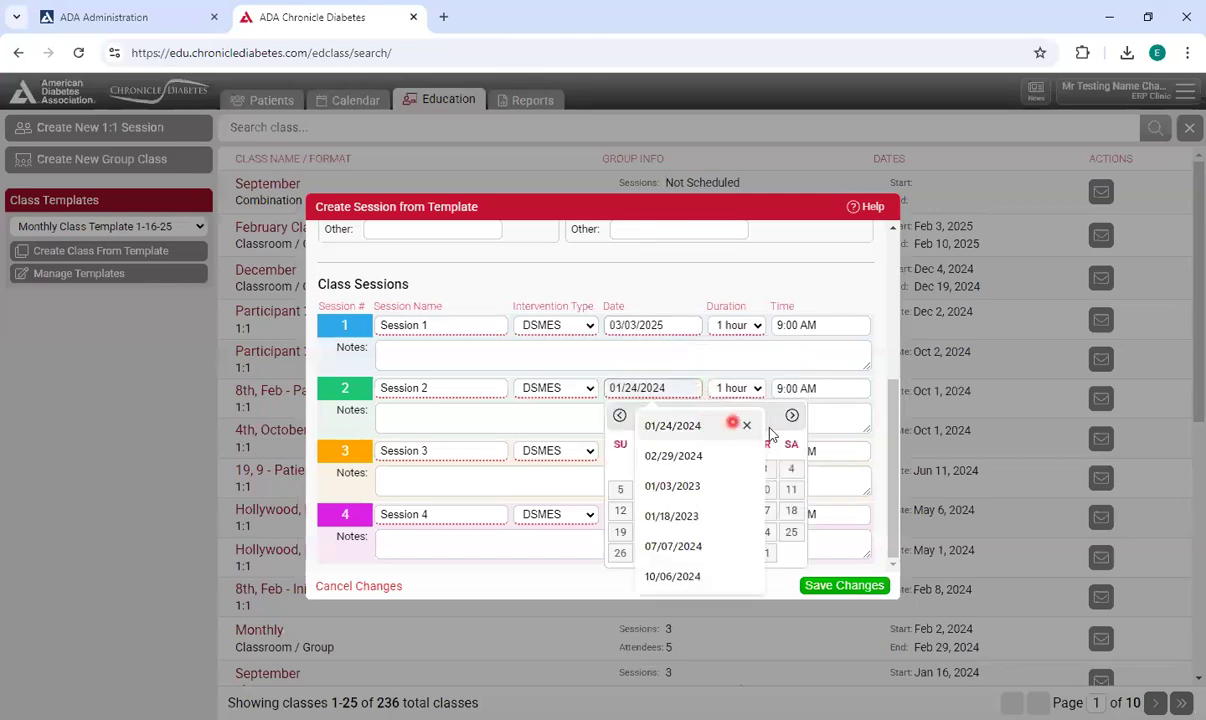
pyautogui.click(791, 415)
pyautogui.click(791, 415)
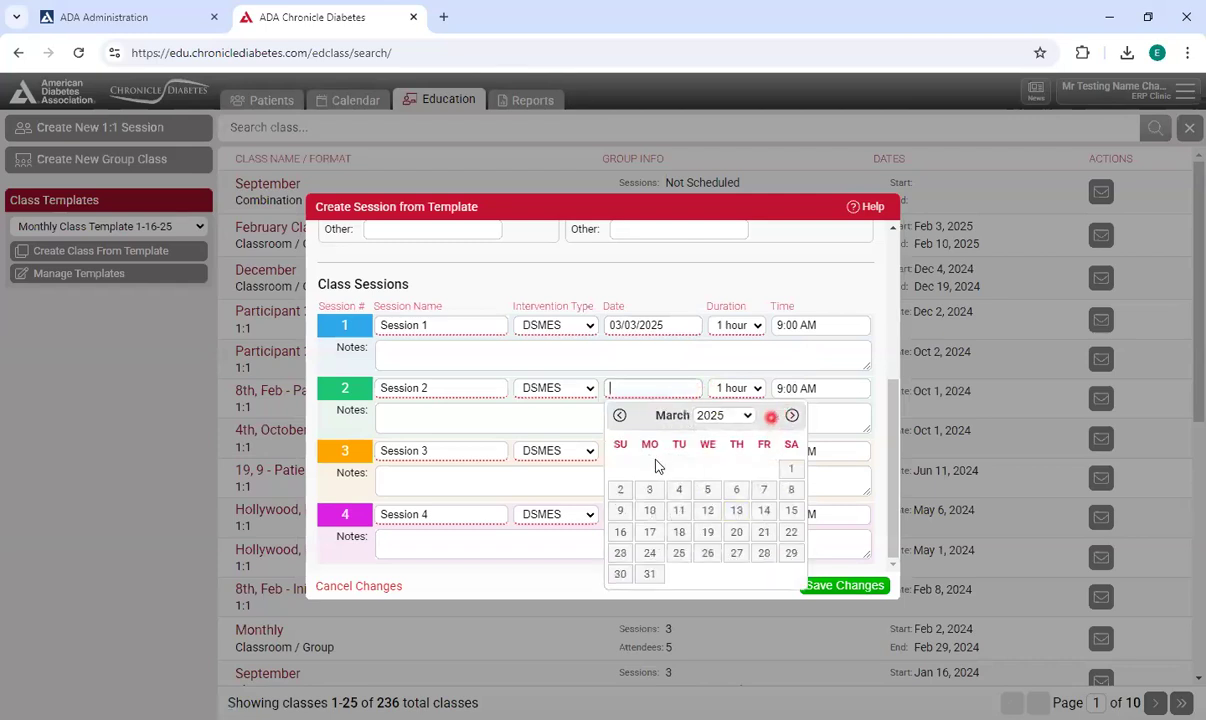
pyautogui.click(649, 510)
# Date Session 3 on 03/17/2025 and Session 4 on 03/24/2025, then save the new class.
pyautogui.click(684, 451)
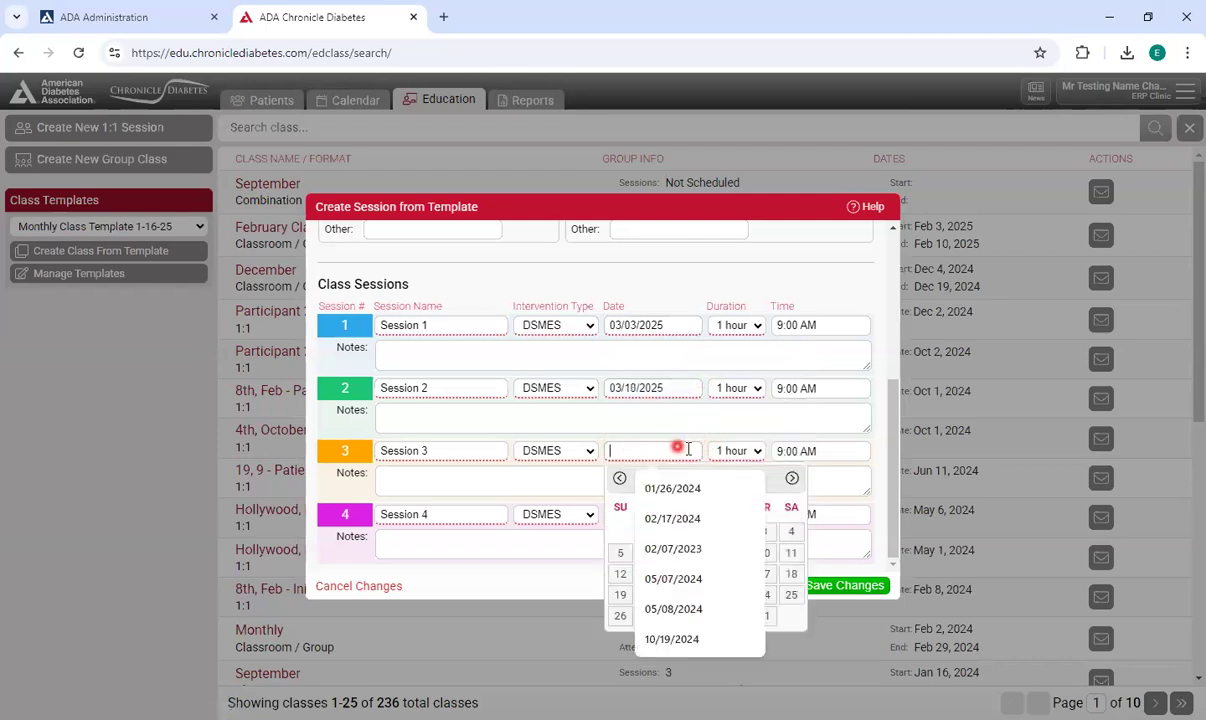
pyautogui.click(791, 478)
pyautogui.click(793, 479)
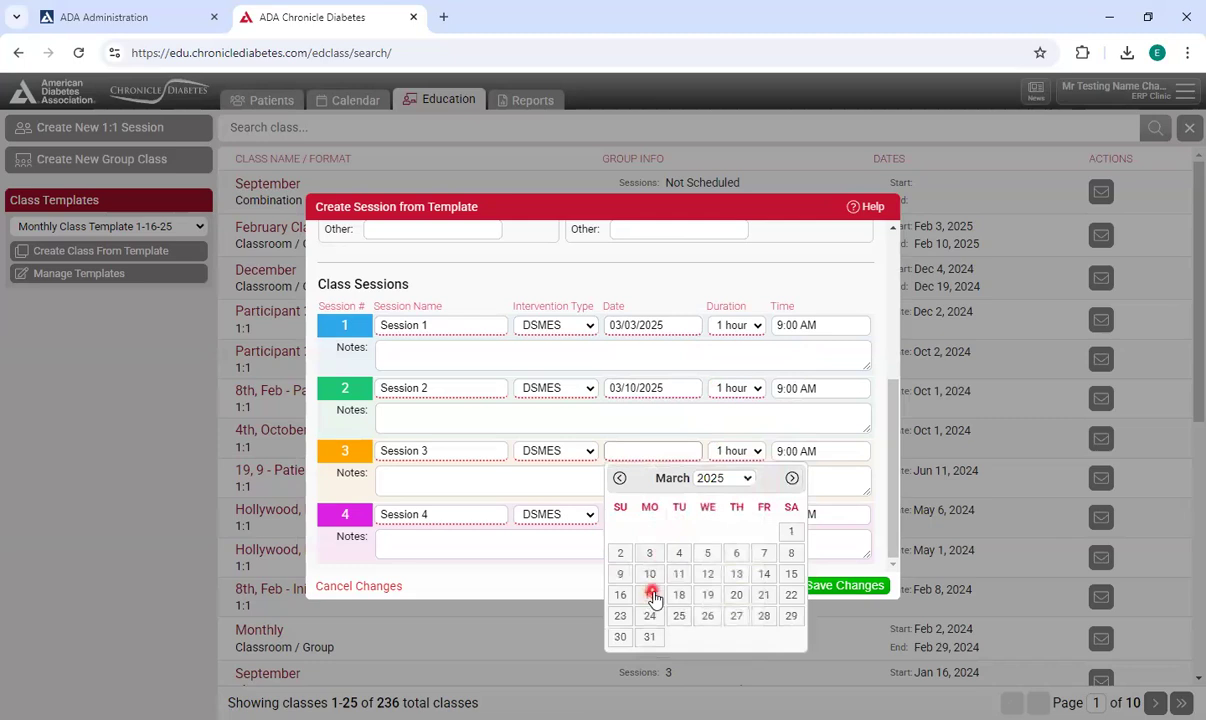
pyautogui.click(650, 595)
pyautogui.click(684, 510)
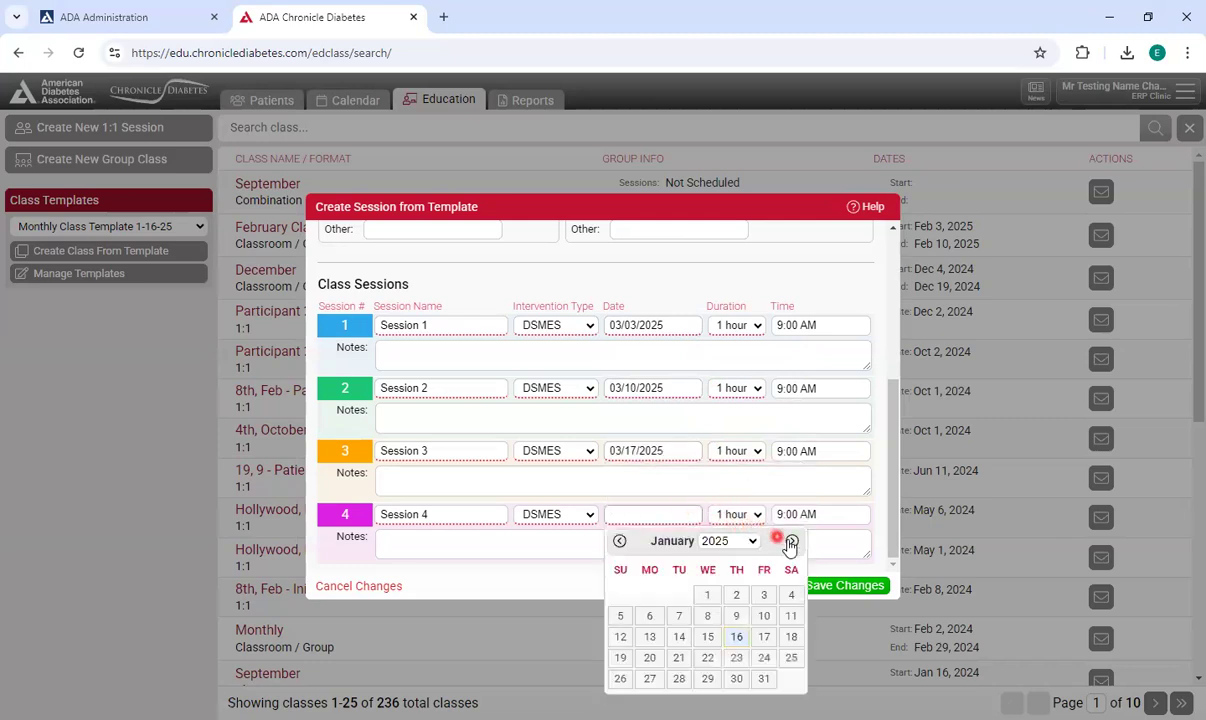
pyautogui.click(791, 540)
pyautogui.click(791, 540)
pyautogui.click(649, 678)
pyautogui.click(812, 585)
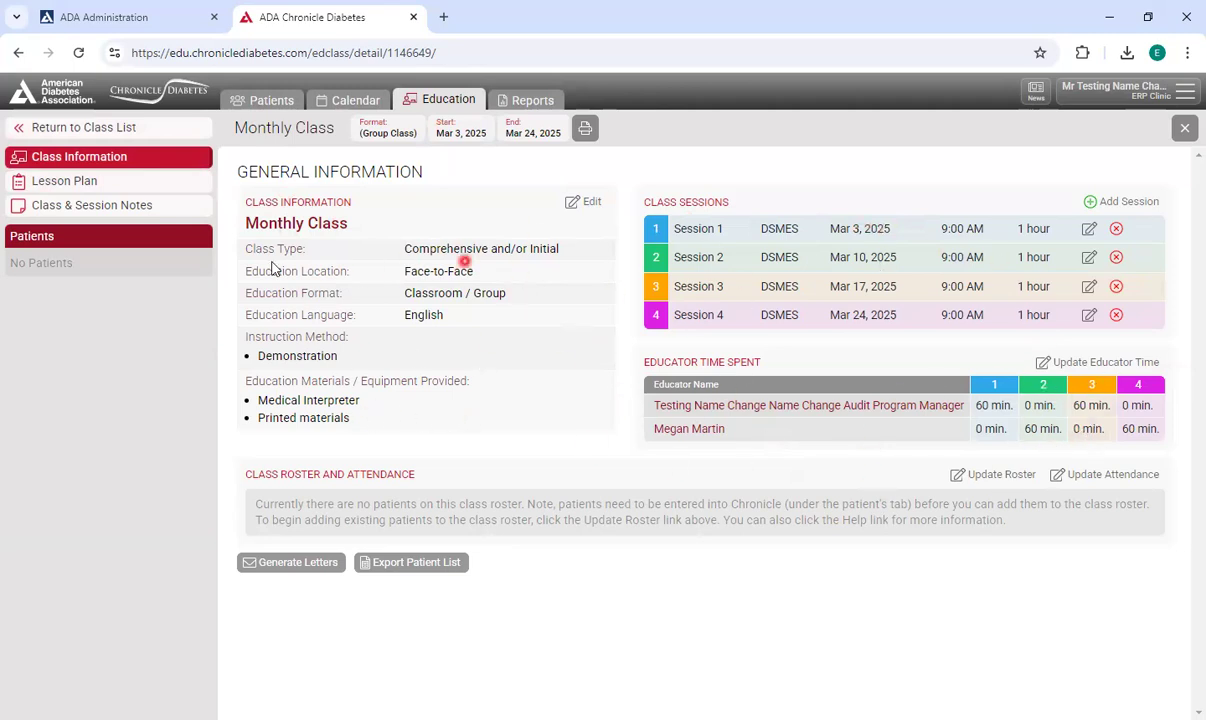
# Review the new class's lesson plan, its edit view, and the class and session notes.
pyautogui.click(132, 182)
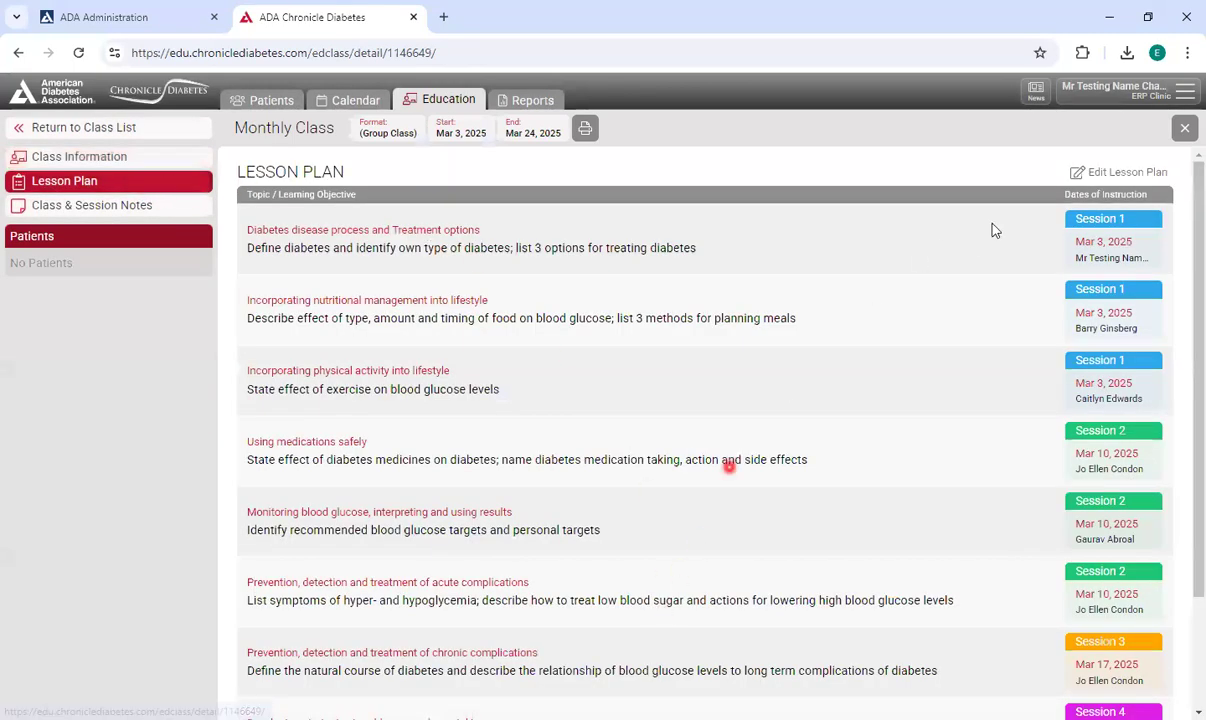
pyautogui.click(1085, 174)
pyautogui.moveTo(505, 579); pyautogui.dragTo(802, 573)
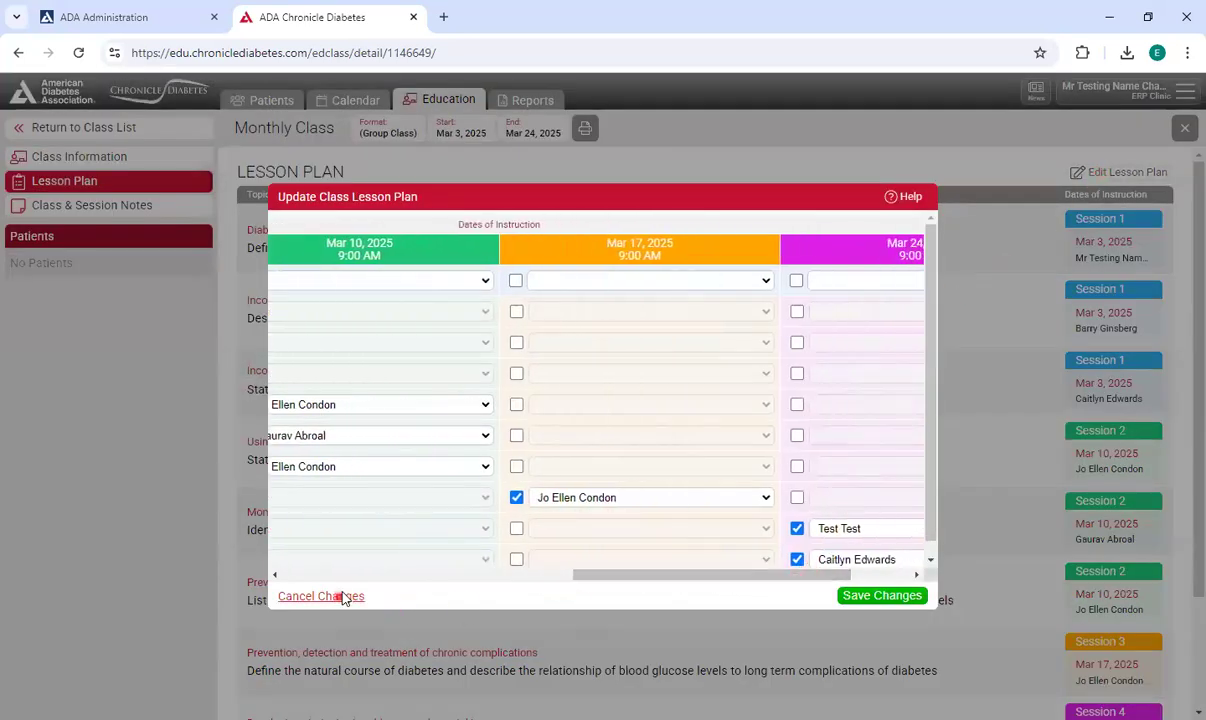
pyautogui.click(342, 597)
pyautogui.click(129, 208)
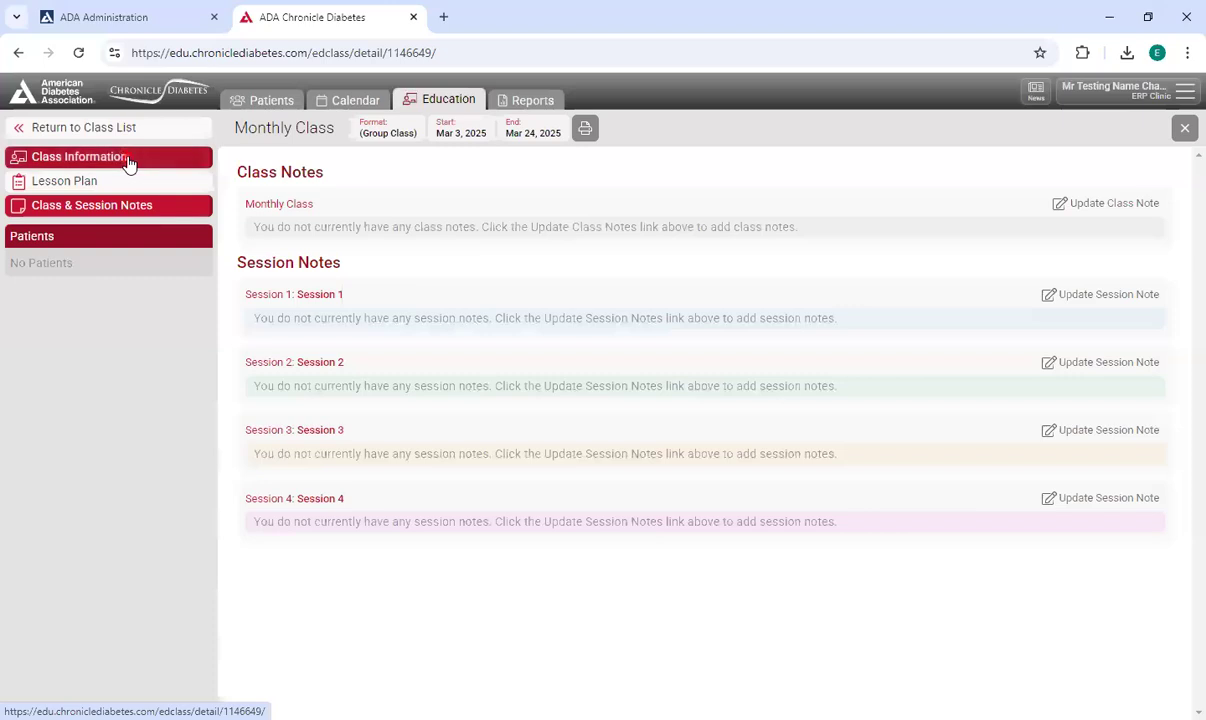
# Add four patients to the new class's roster and save the roster changes.
pyautogui.click(129, 160)
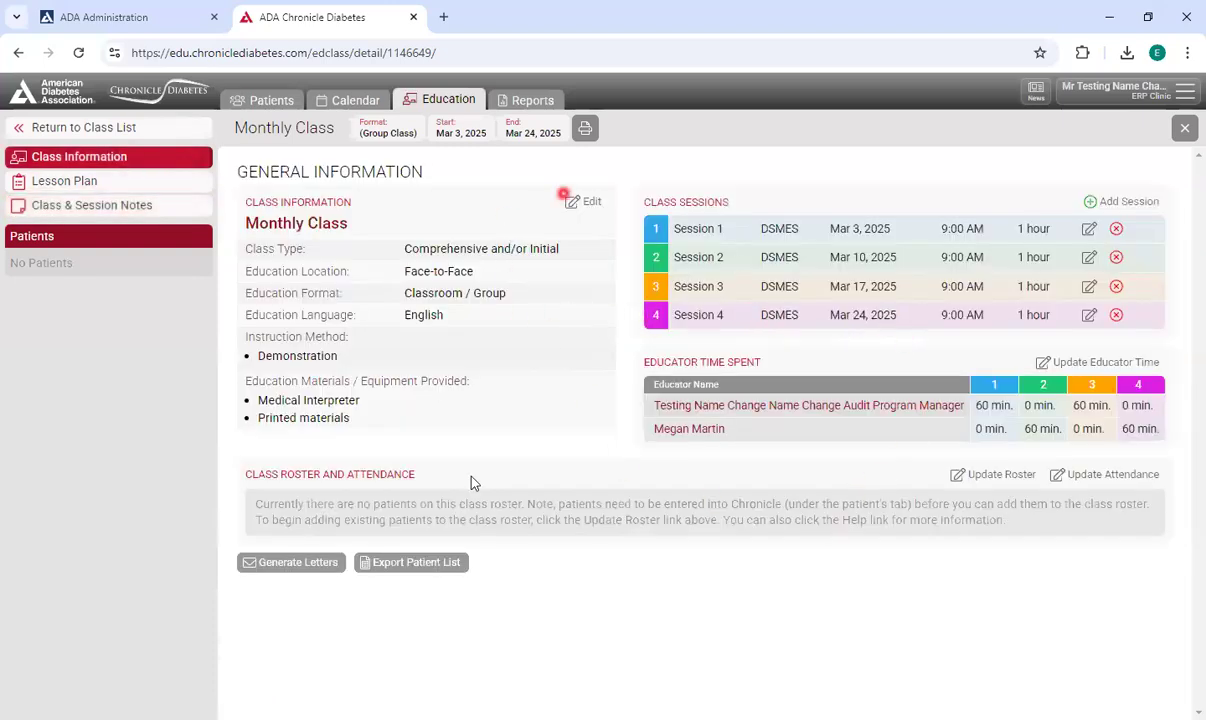
pyautogui.click(1025, 477)
pyautogui.click(390, 397)
pyautogui.click(398, 495)
pyautogui.click(385, 528)
pyautogui.click(397, 430)
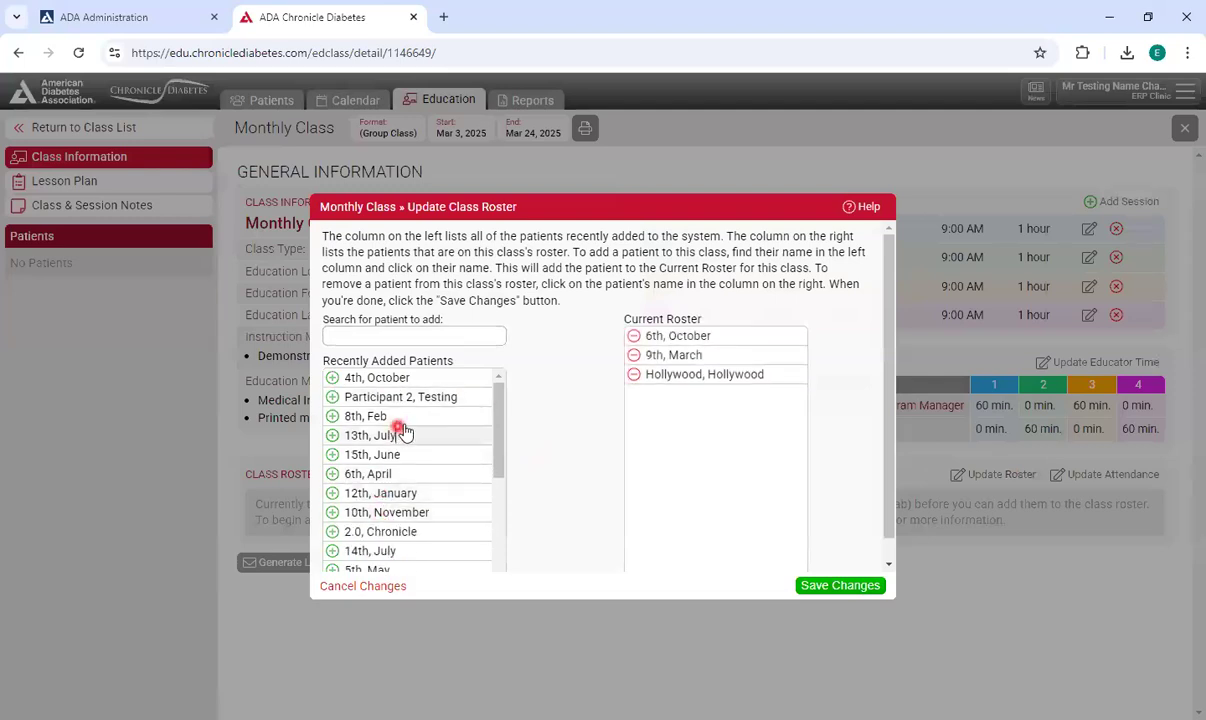
pyautogui.click(855, 585)
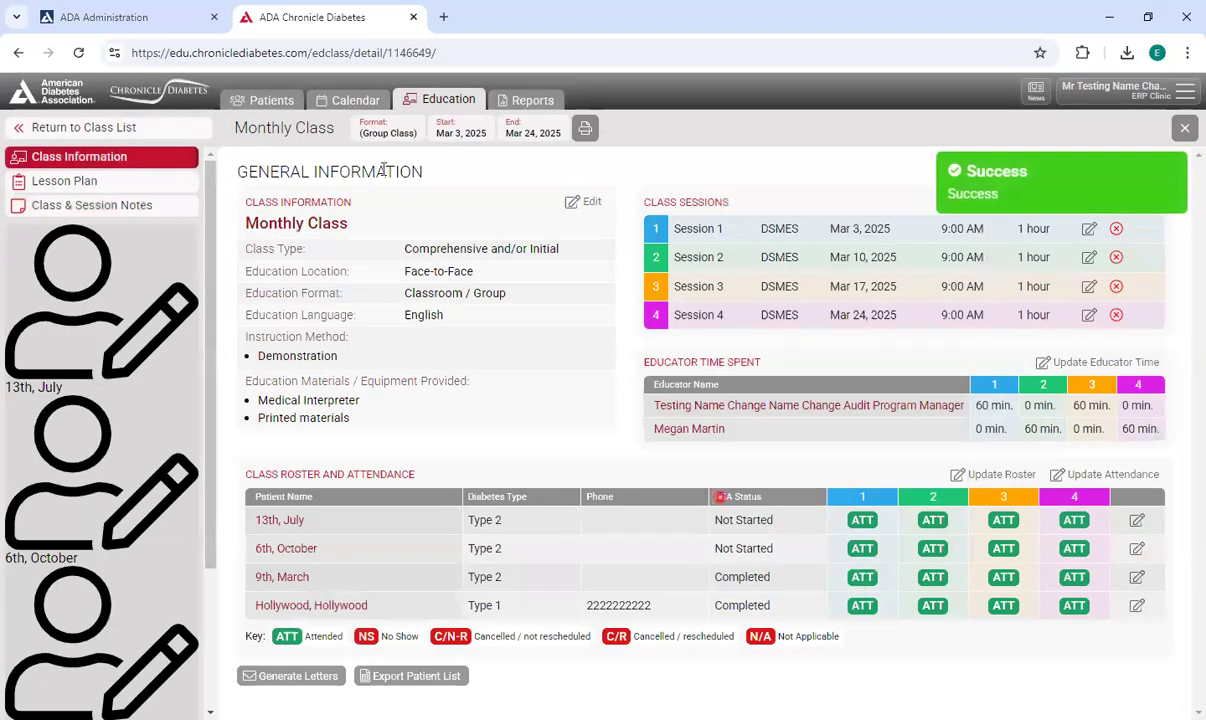
# Browse the patient list and open the DSMES & Follow-Up section of a patient with no education assigned.
pyautogui.click(78, 52)
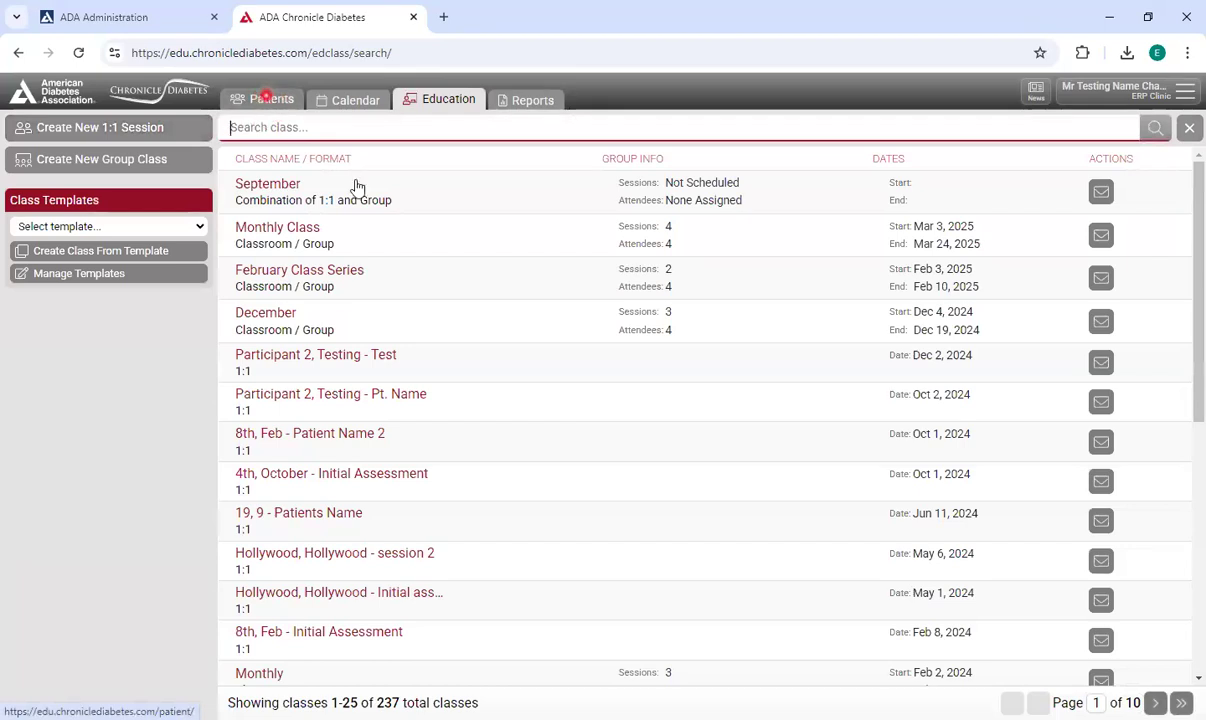
pyautogui.click(268, 99)
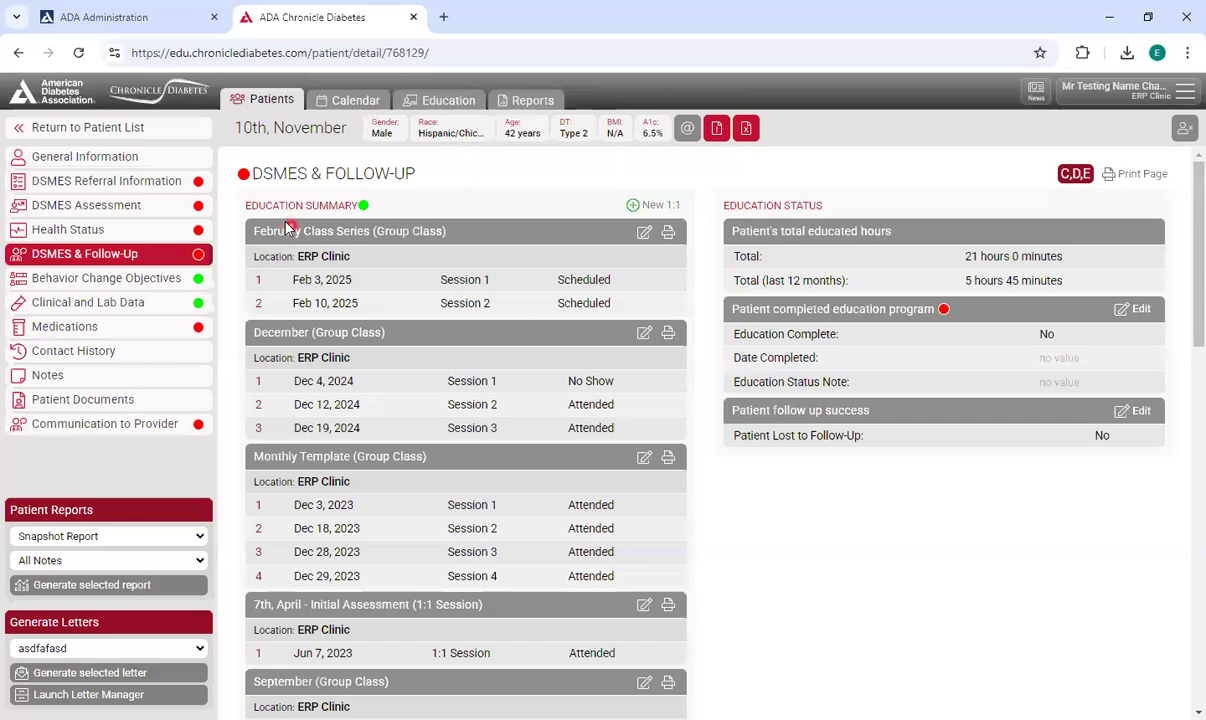
pyautogui.click(135, 128)
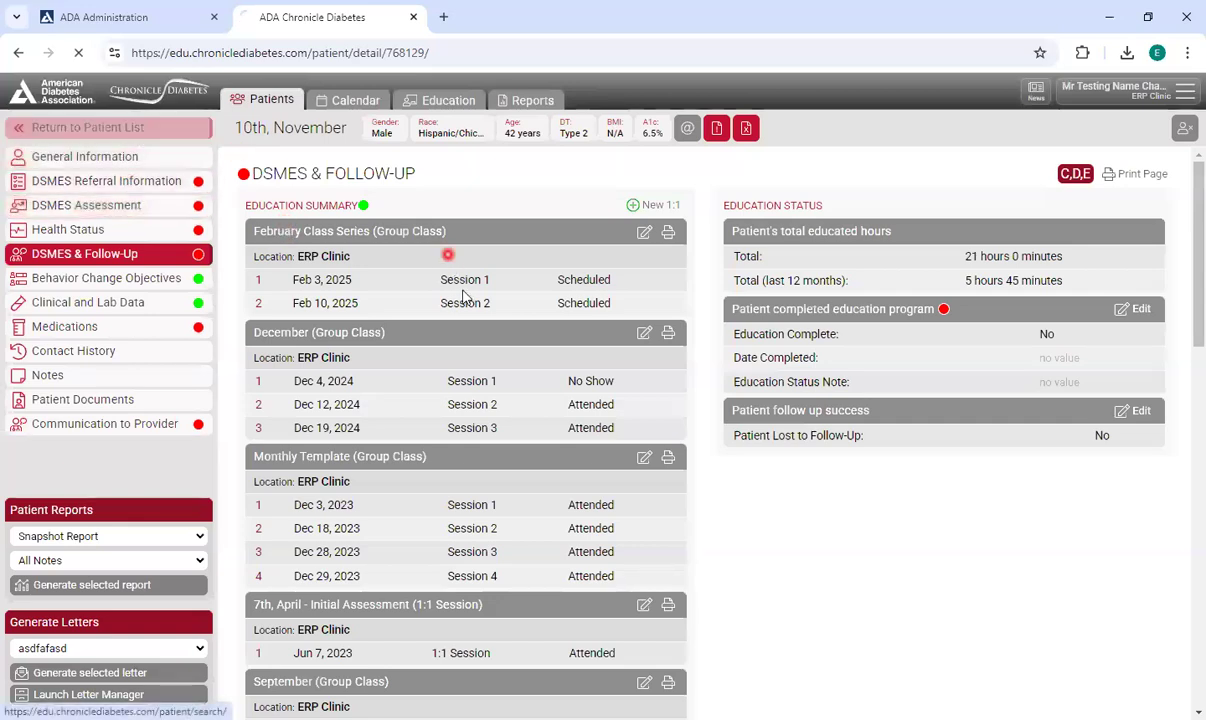
pyautogui.click(366, 560)
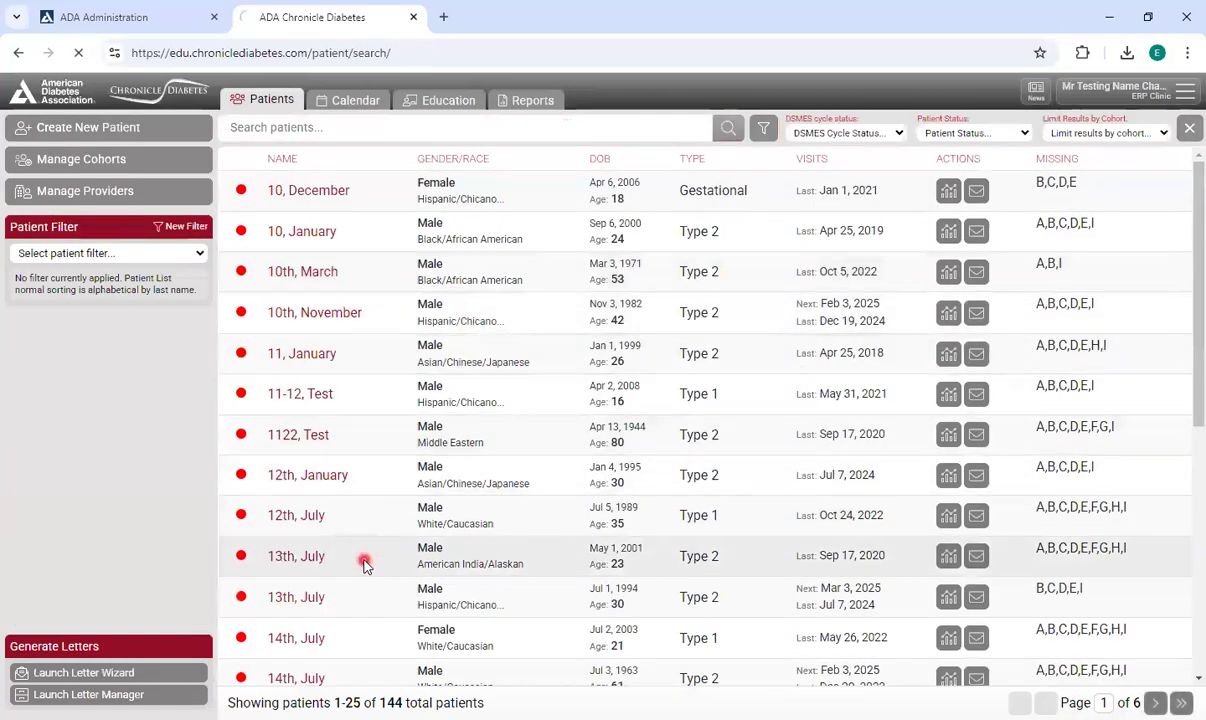
pyautogui.click(118, 127)
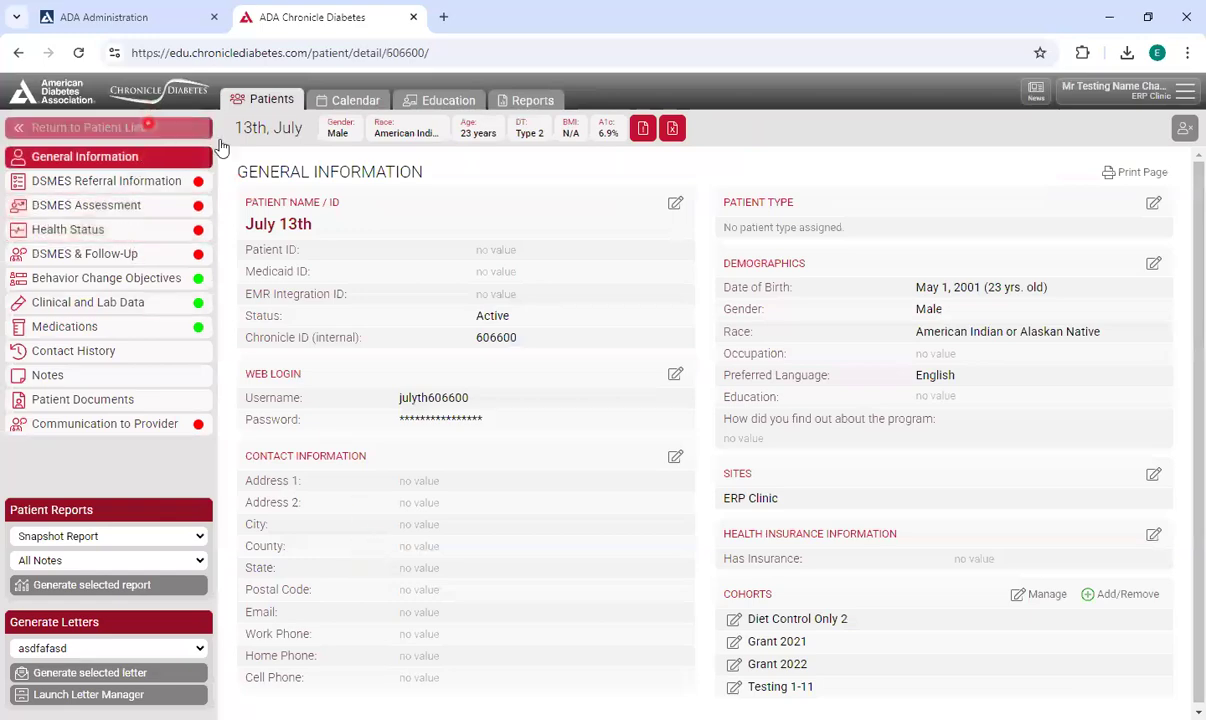
pyautogui.scroll(-3, 667, 420)
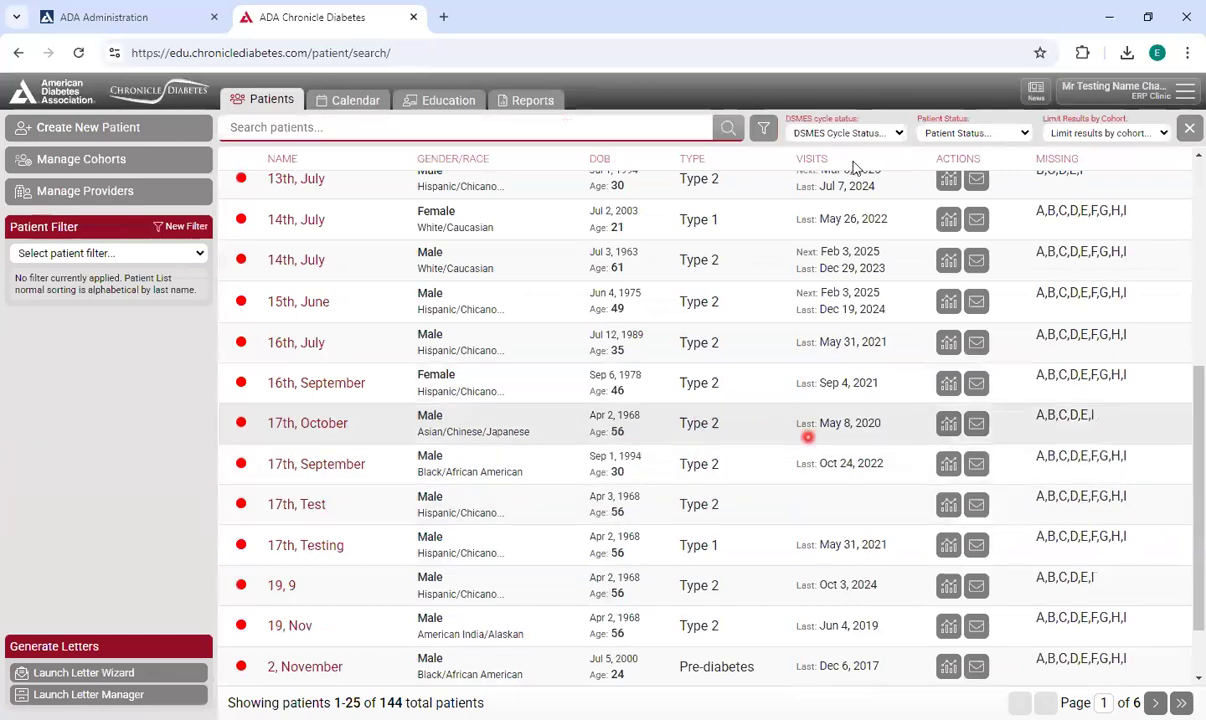
pyautogui.doubleClick(812, 158)
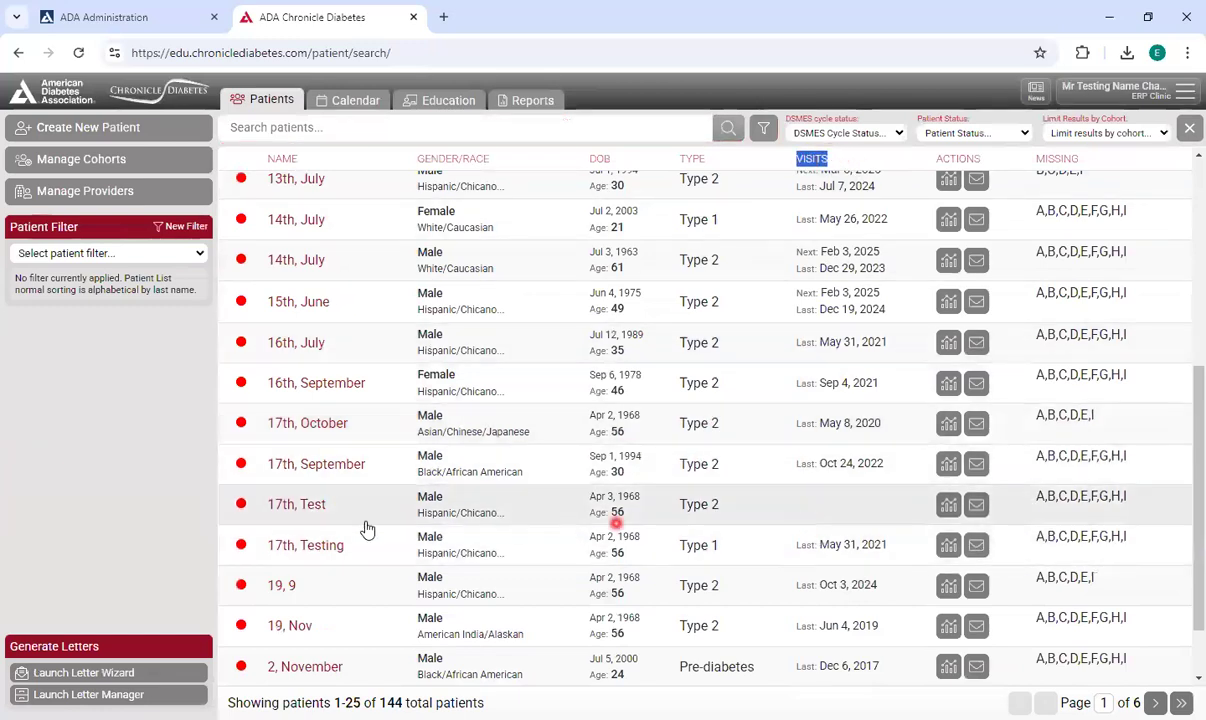
pyautogui.click(305, 508)
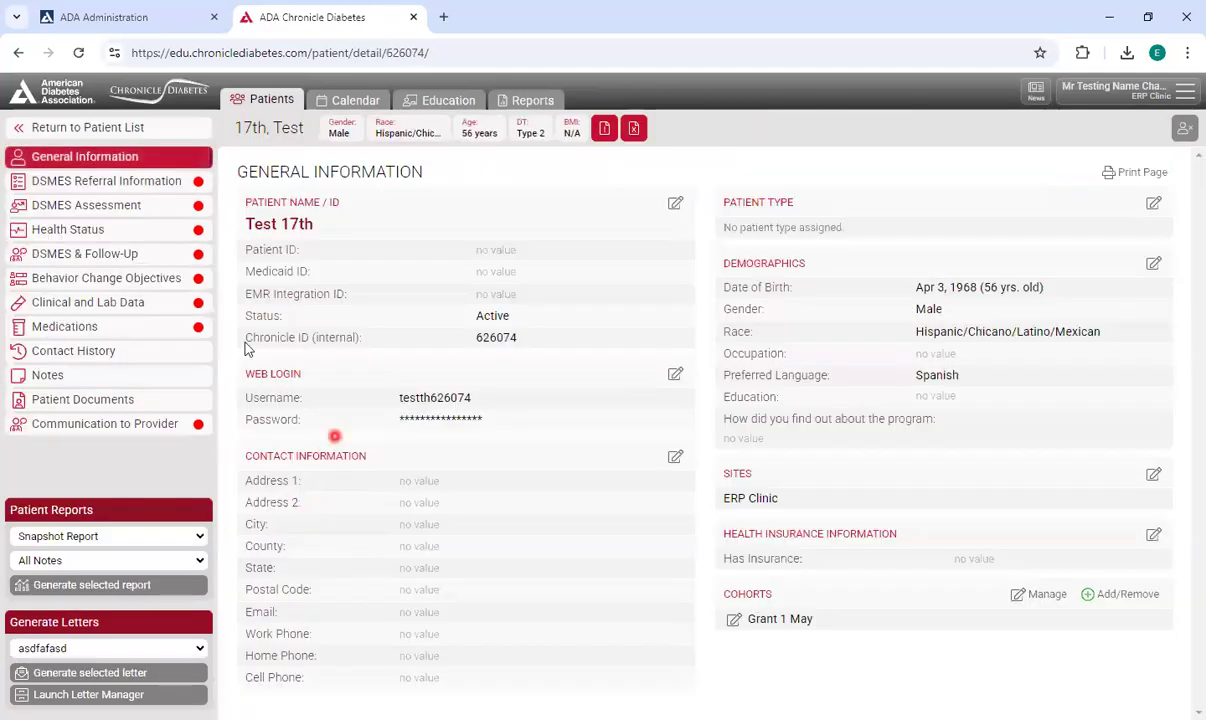
pyautogui.click(150, 254)
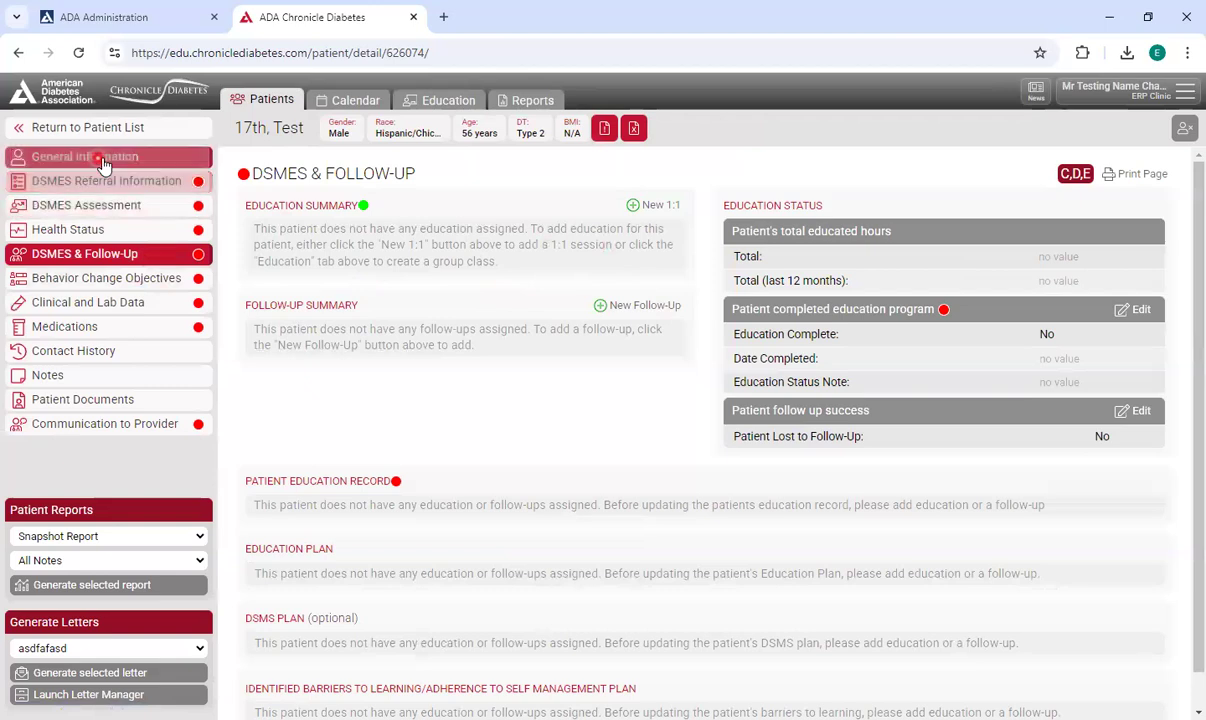
pyautogui.click(158, 262)
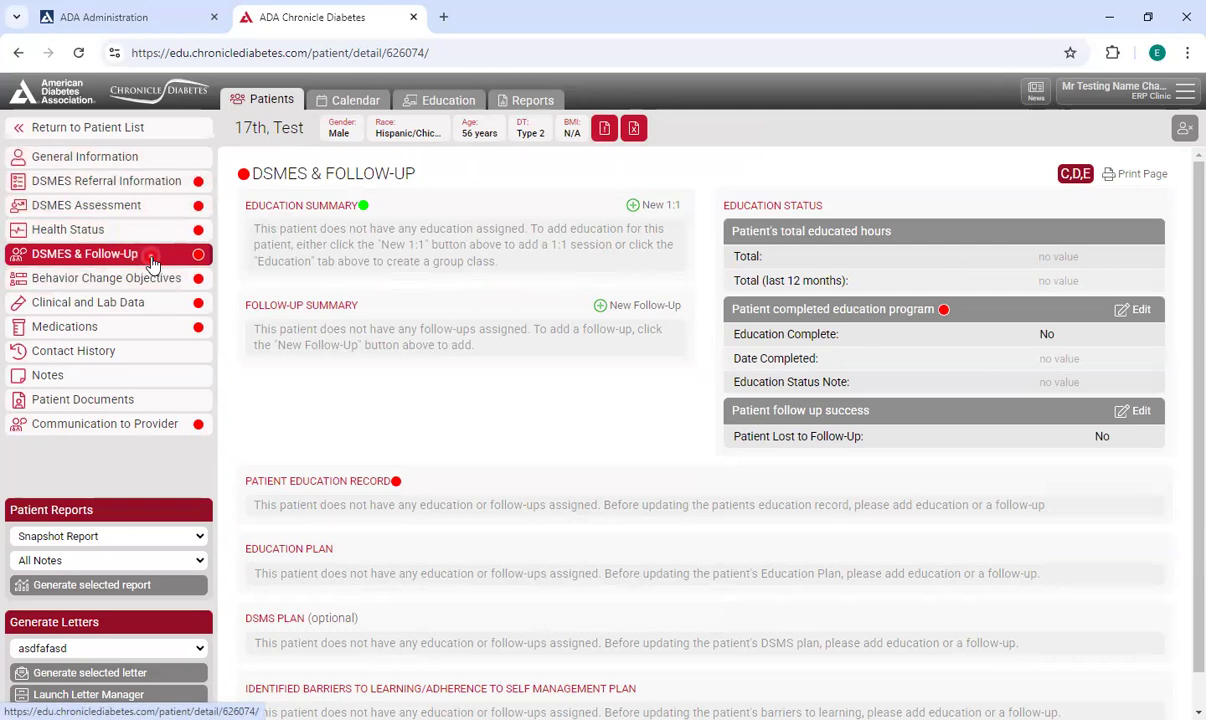
# Start a new 1:1 class named Initial Assessment with class type Comprehensive and/or Initial.
pyautogui.click(658, 206)
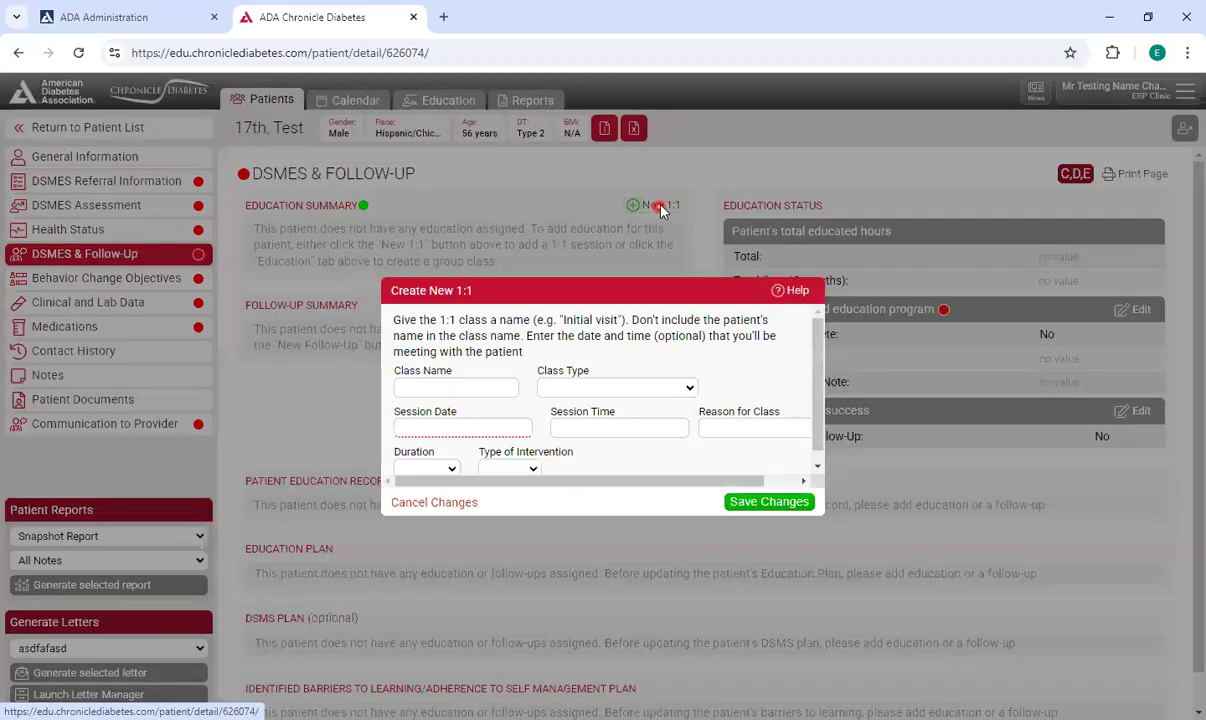
pyautogui.click(476, 386)
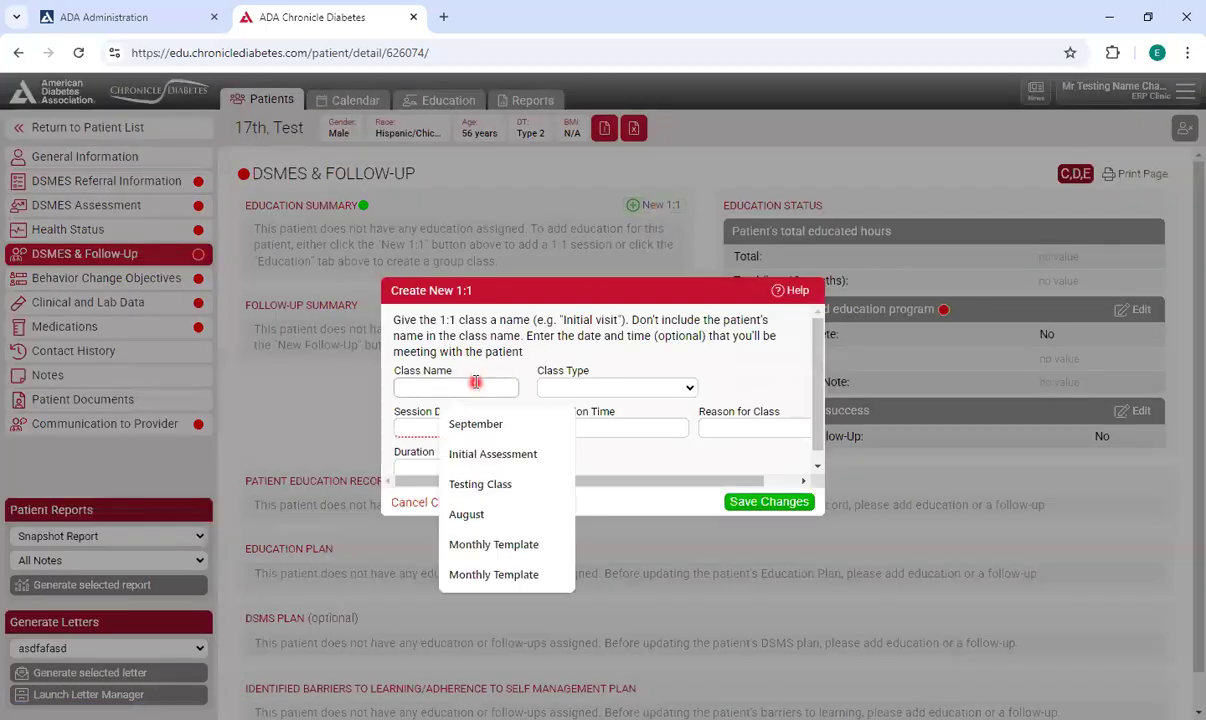
pyautogui.click(485, 453)
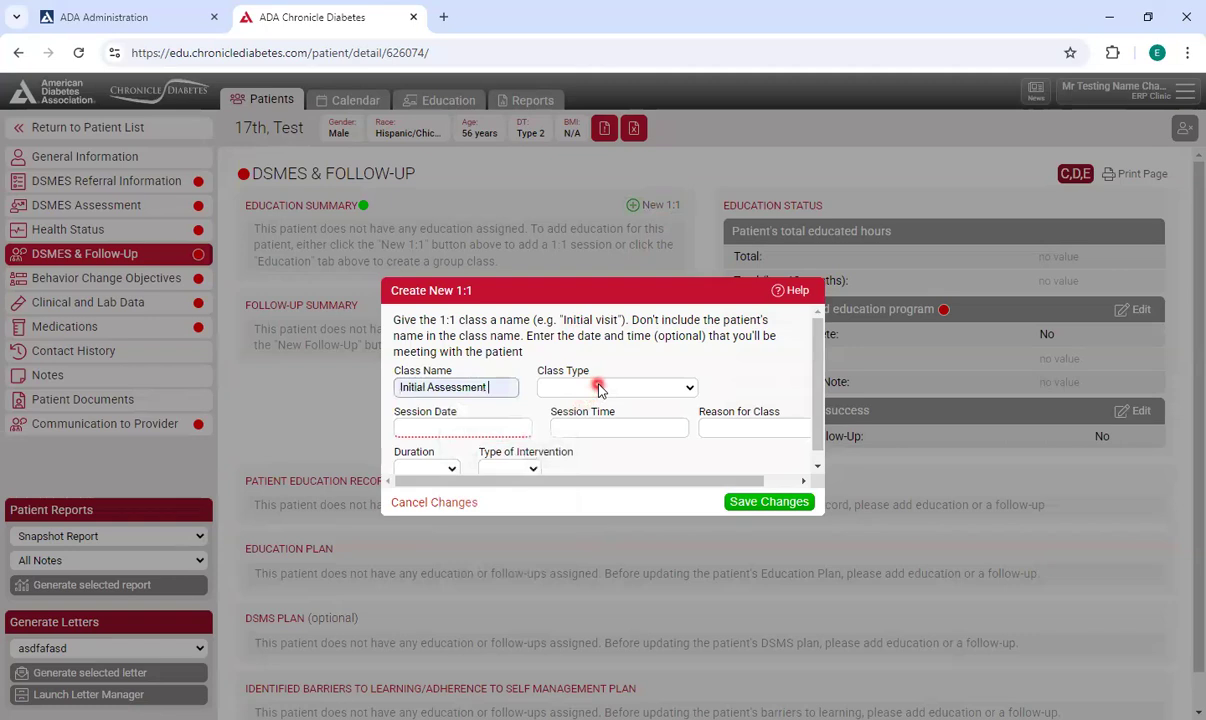
pyautogui.click(618, 388)
pyautogui.click(627, 426)
pyautogui.scroll(-1, 531, 401)
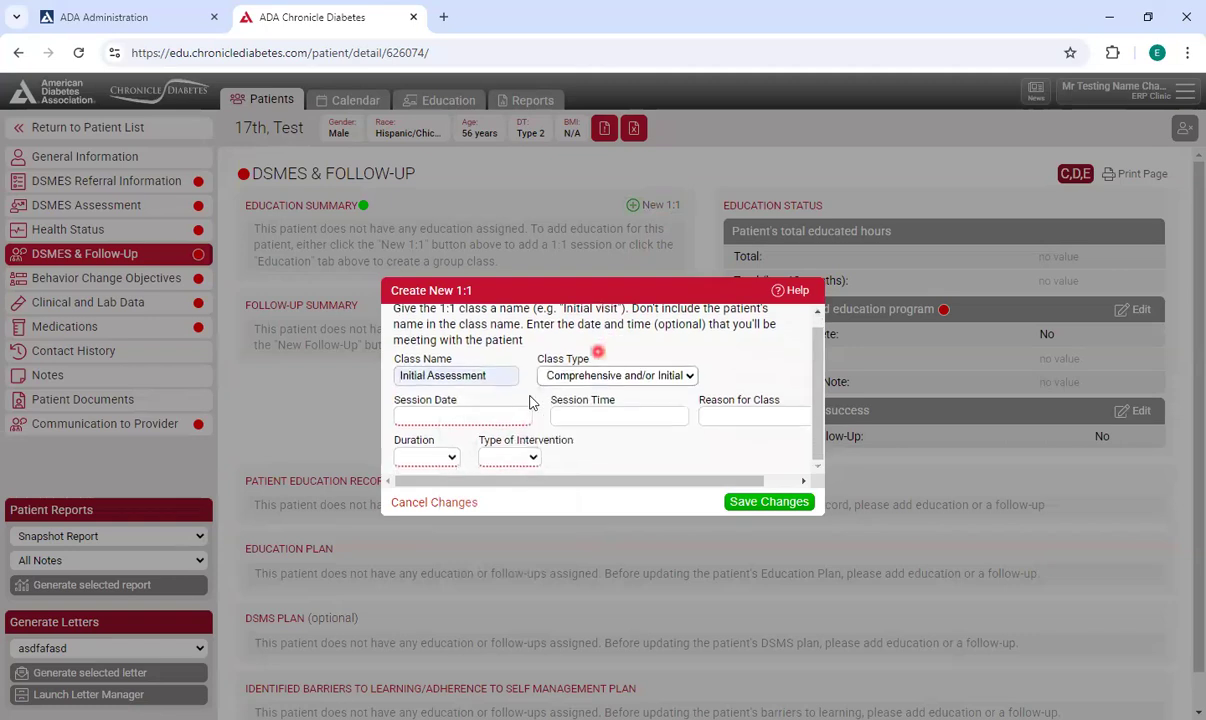
# Schedule the 1:1 session on 01/17/2025 at 9:00 AM for 30 min, reason Initial assessment, and save it.
pyautogui.click(511, 410)
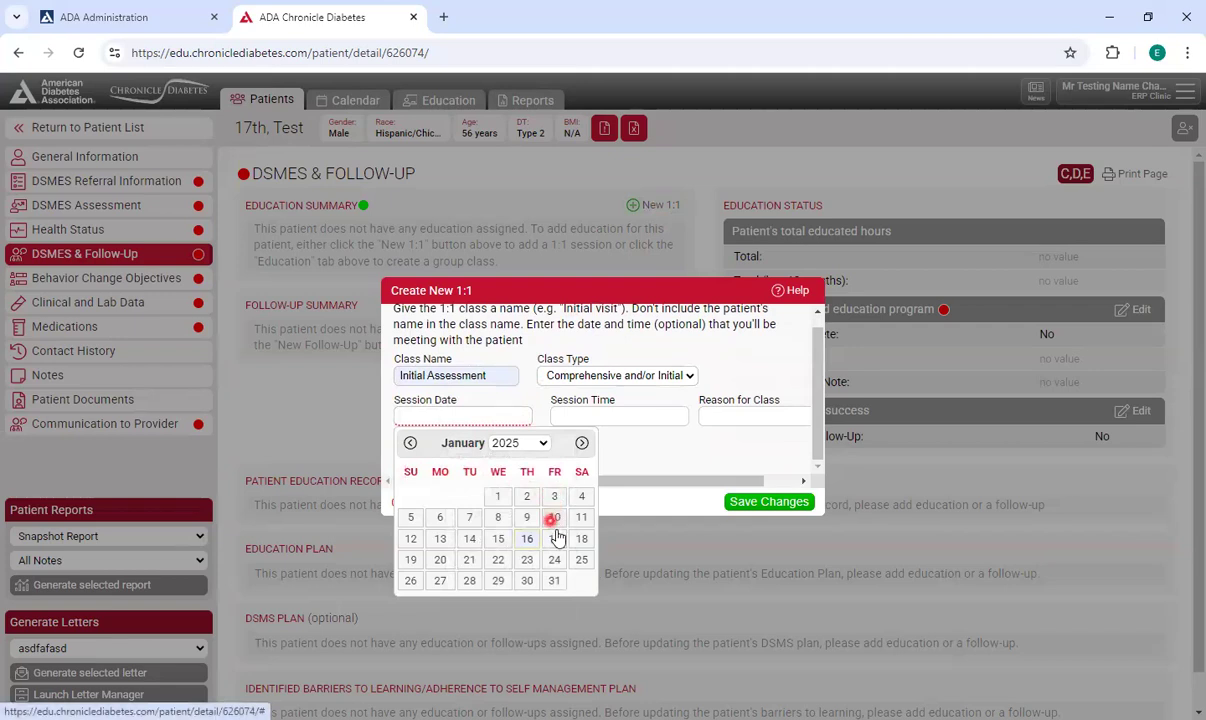
pyautogui.click(555, 537)
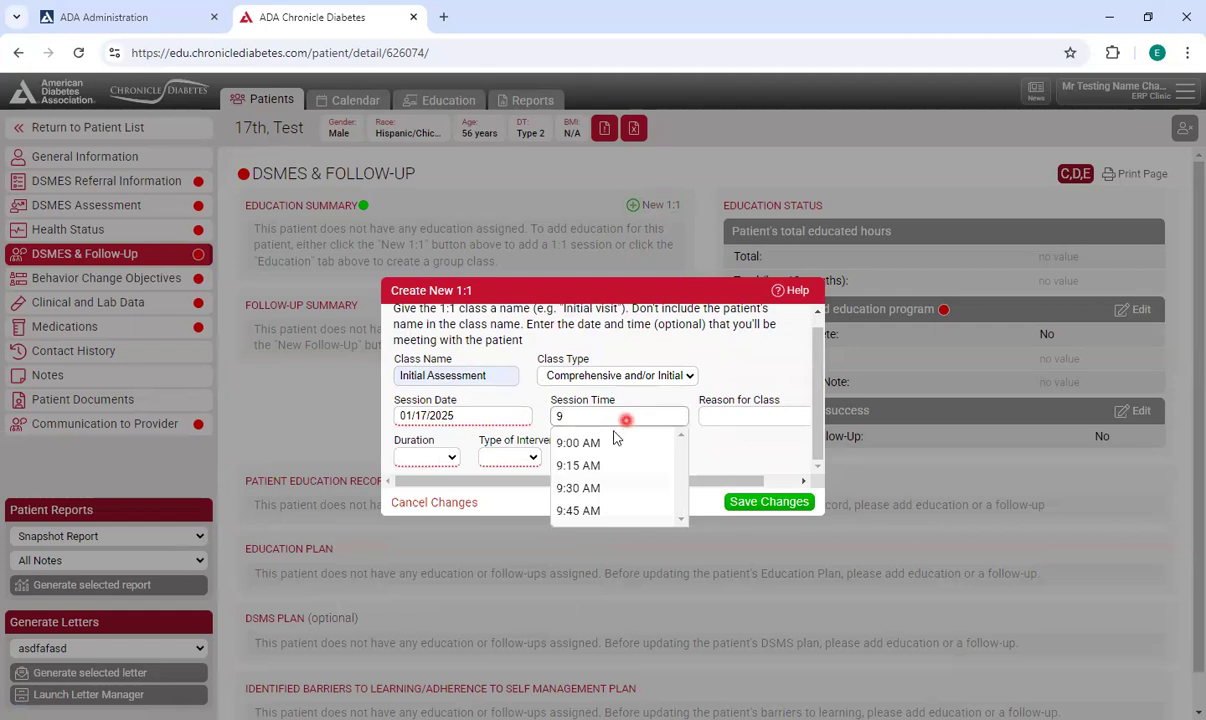
pyautogui.click(615, 441)
pyautogui.click(740, 417)
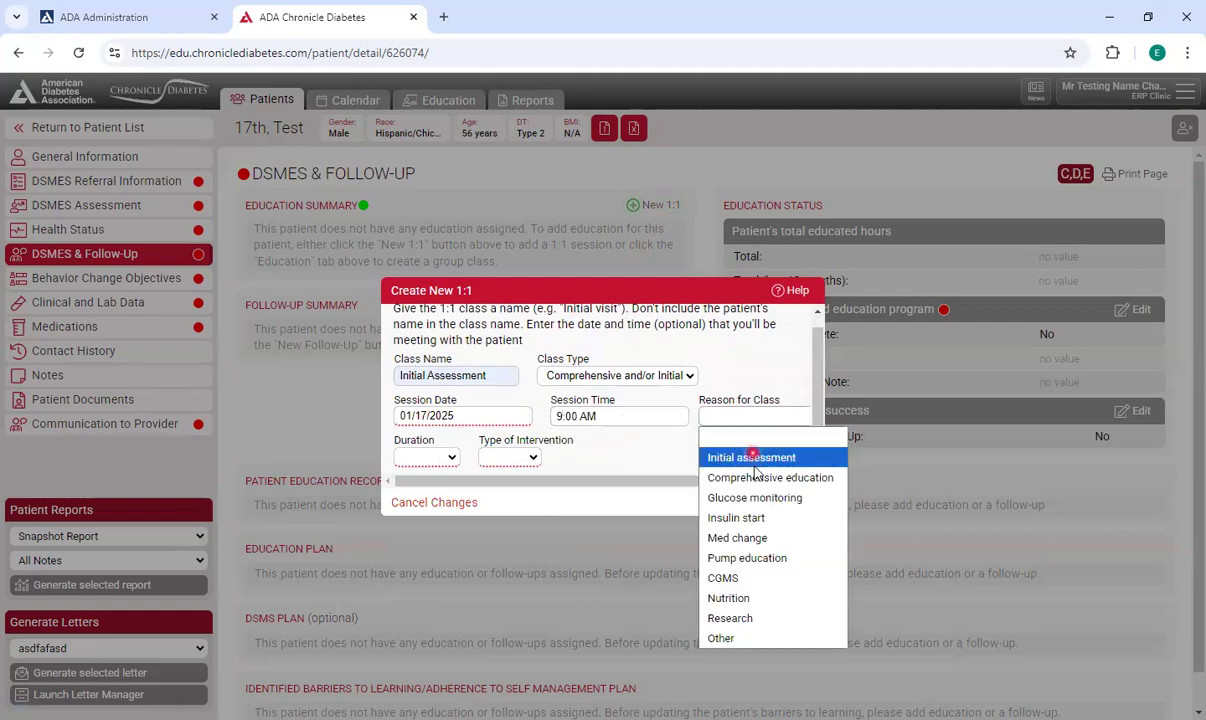
pyautogui.click(756, 462)
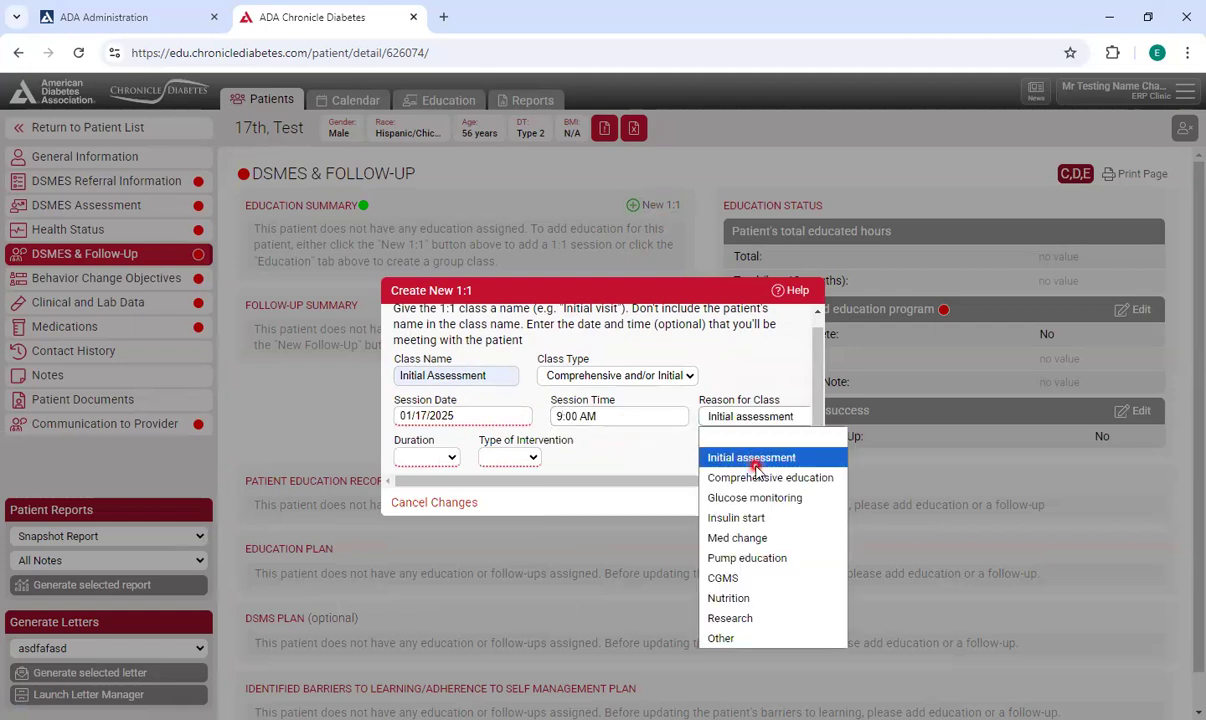
pyautogui.click(443, 455)
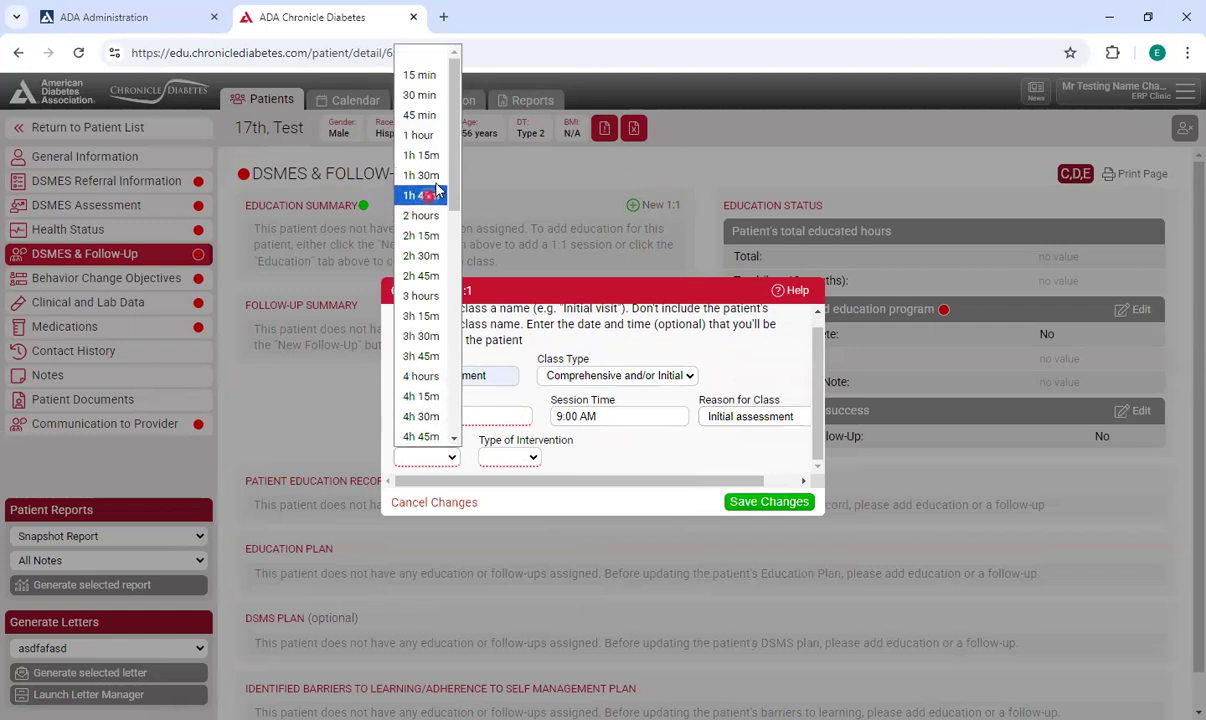
pyautogui.click(443, 104)
pyautogui.click(511, 494)
pyautogui.click(775, 503)
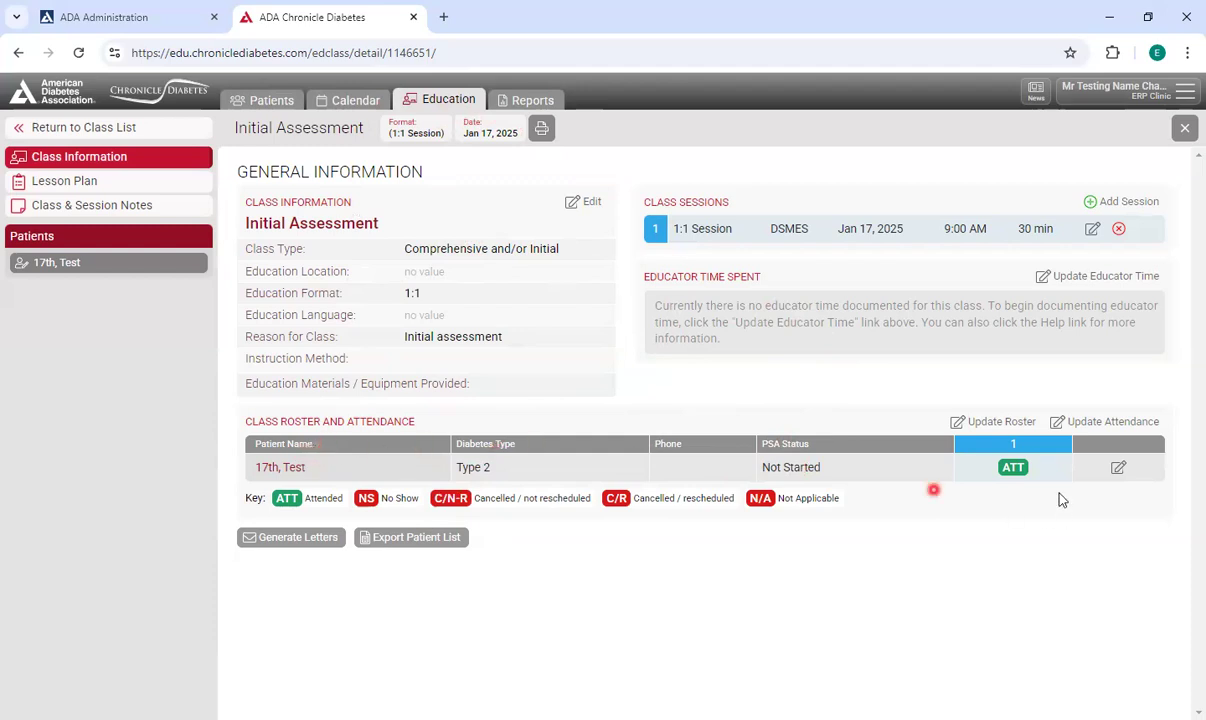
# Assign every lesson plan topic to the 1:1 session with the first listed educator via quick entry and save.
pyautogui.click(135, 182)
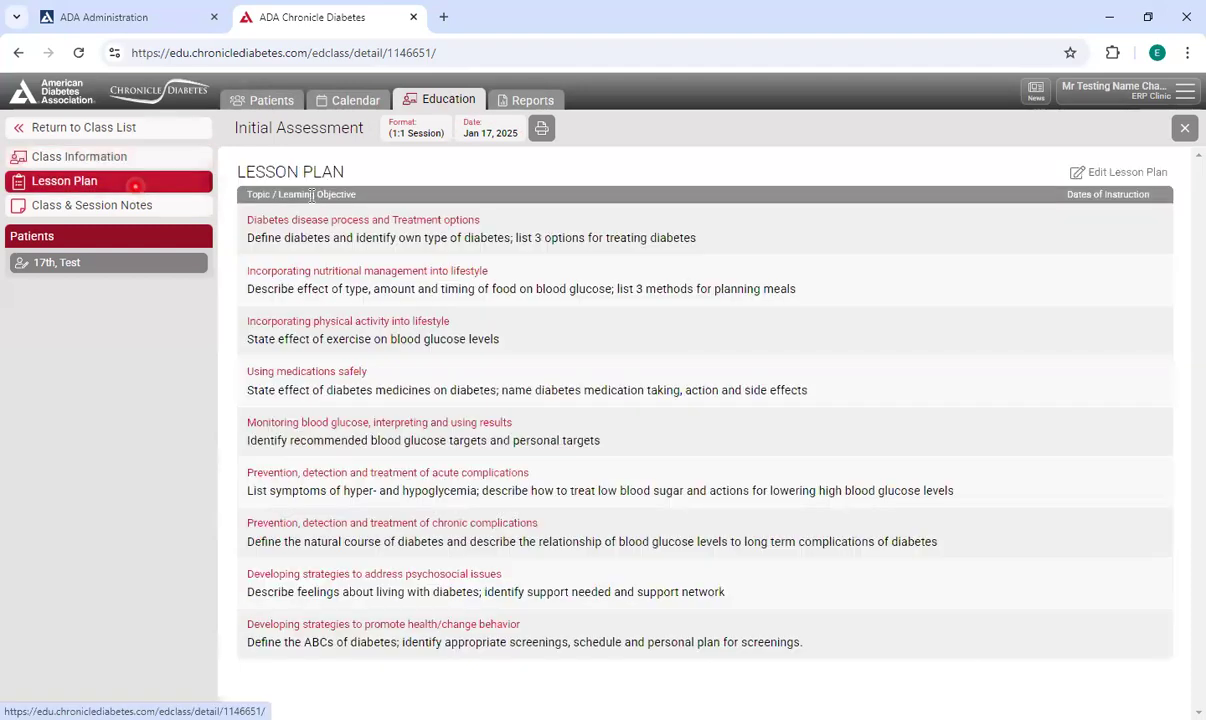
pyautogui.click(1125, 172)
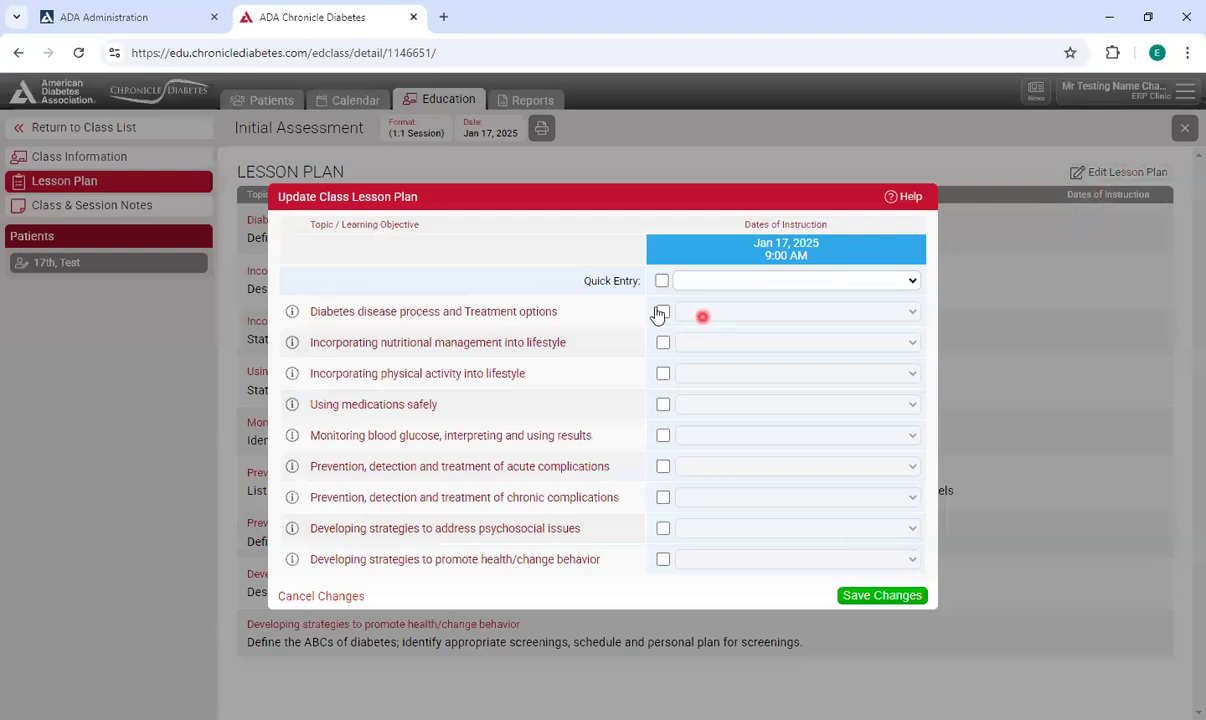
pyautogui.click(684, 281)
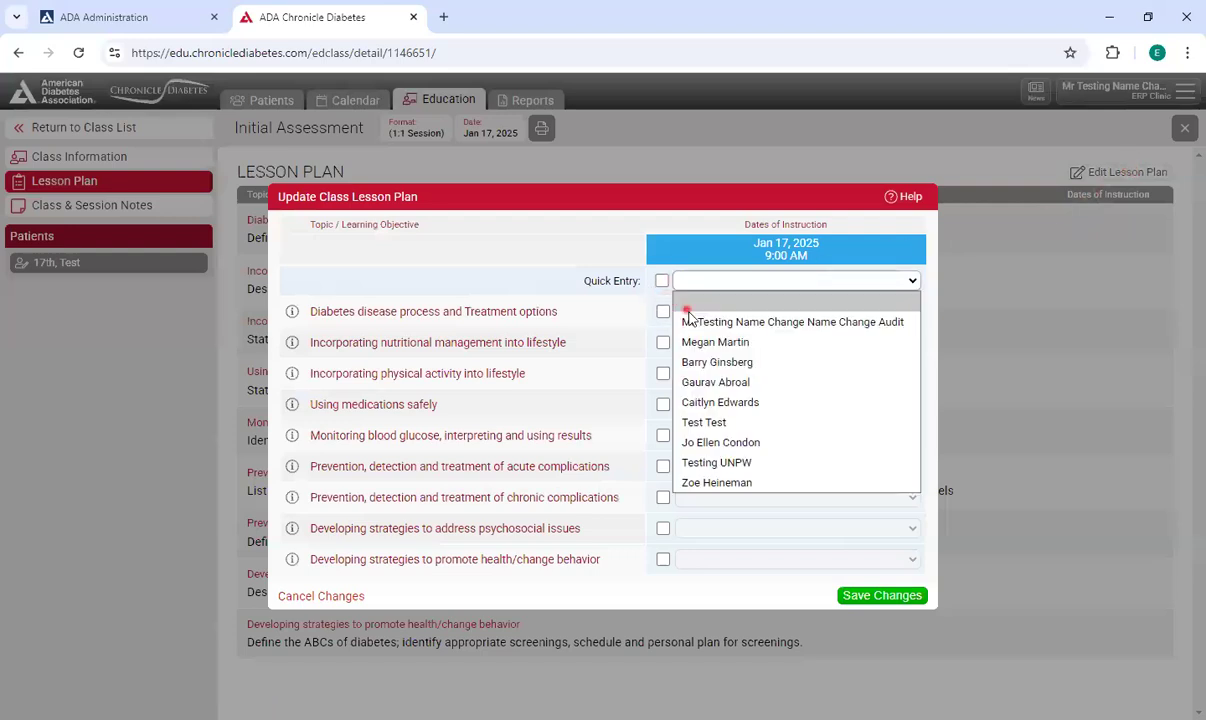
pyautogui.click(688, 321)
pyautogui.click(662, 281)
pyautogui.click(882, 595)
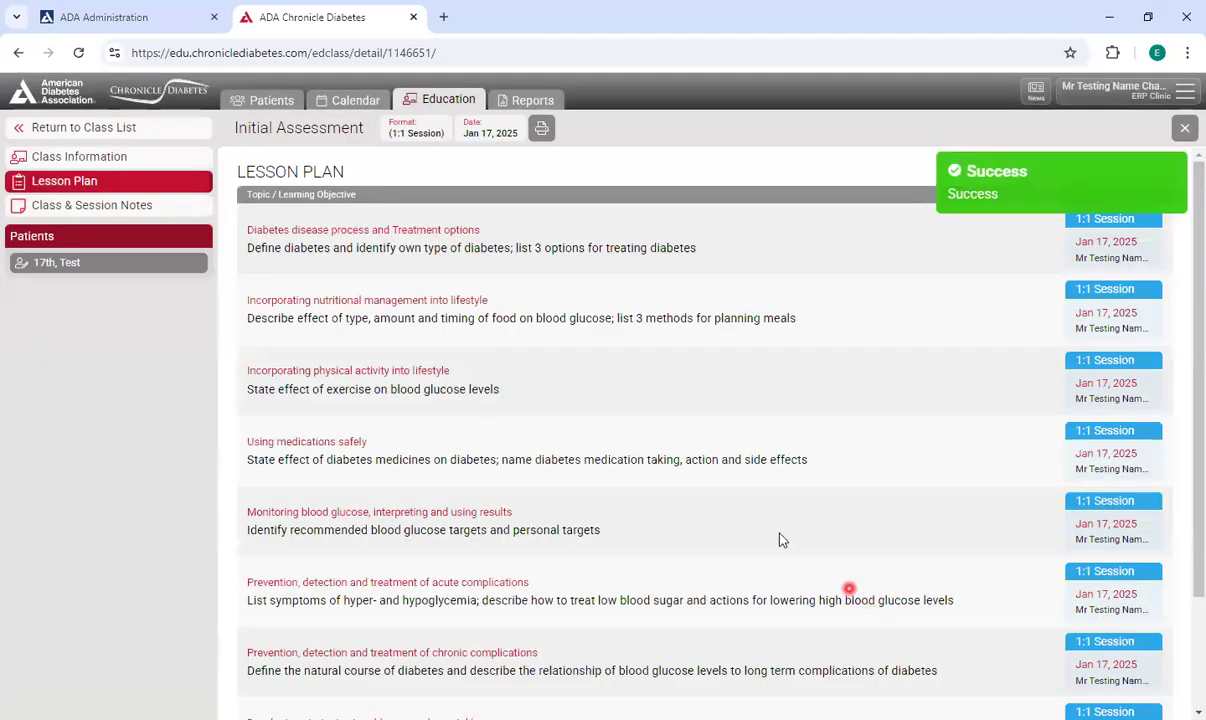
# Open the patient's record from the class roster and review their education record.
pyautogui.click(150, 160)
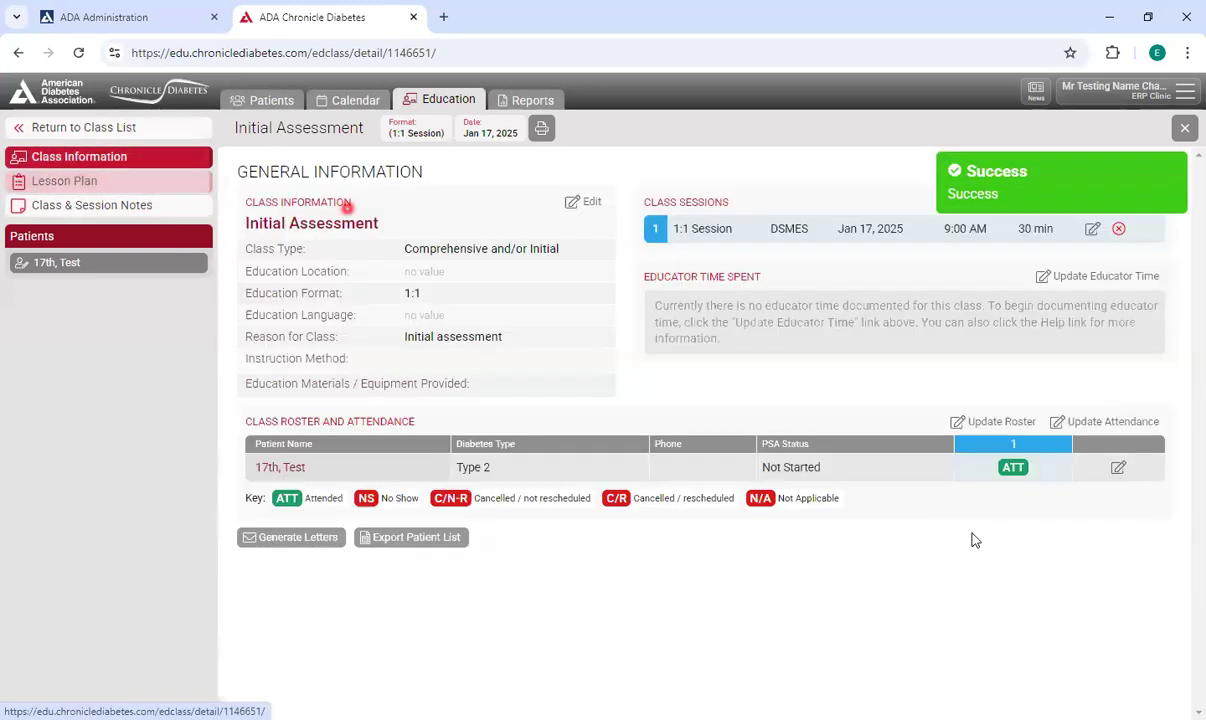
pyautogui.click(1119, 468)
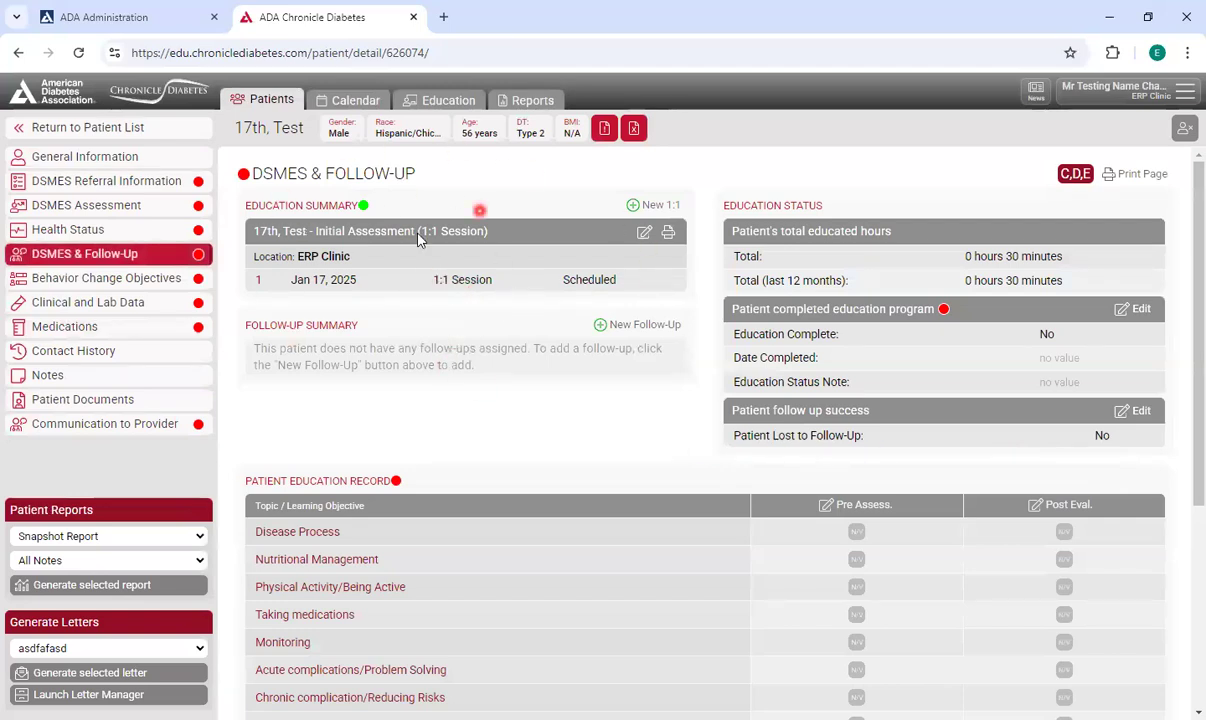
pyautogui.scroll(-3, 519, 320)
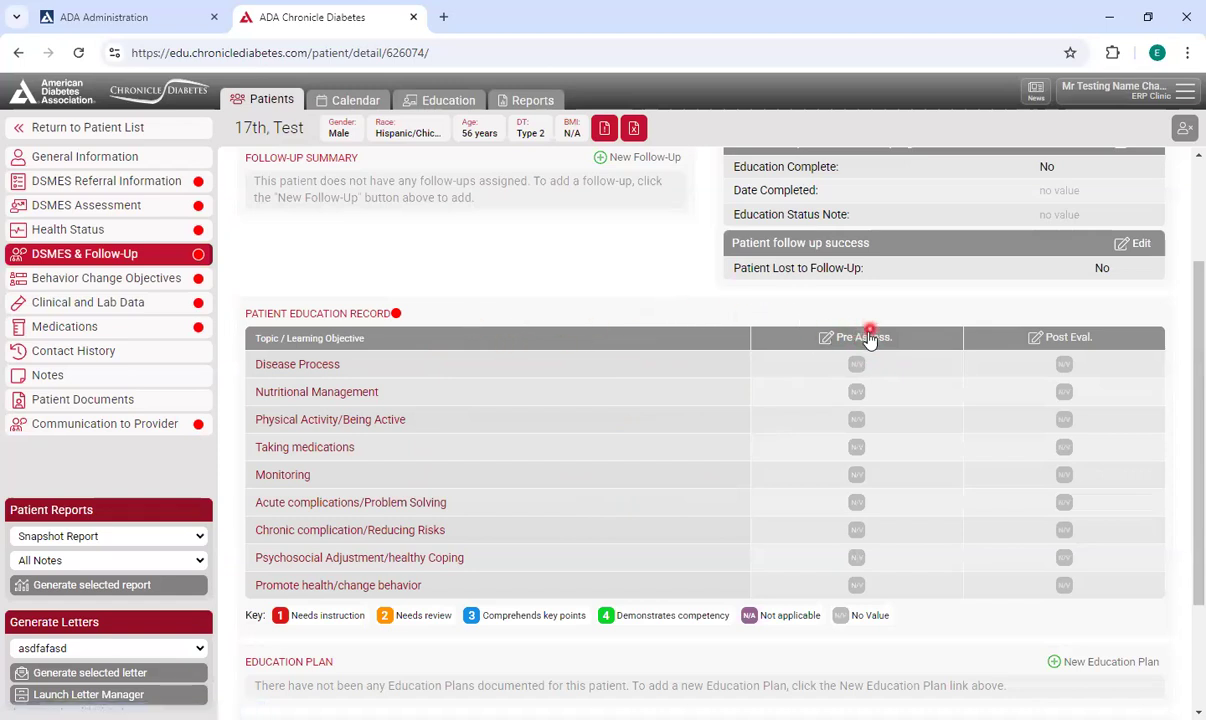
pyautogui.scroll(2, 731, 350)
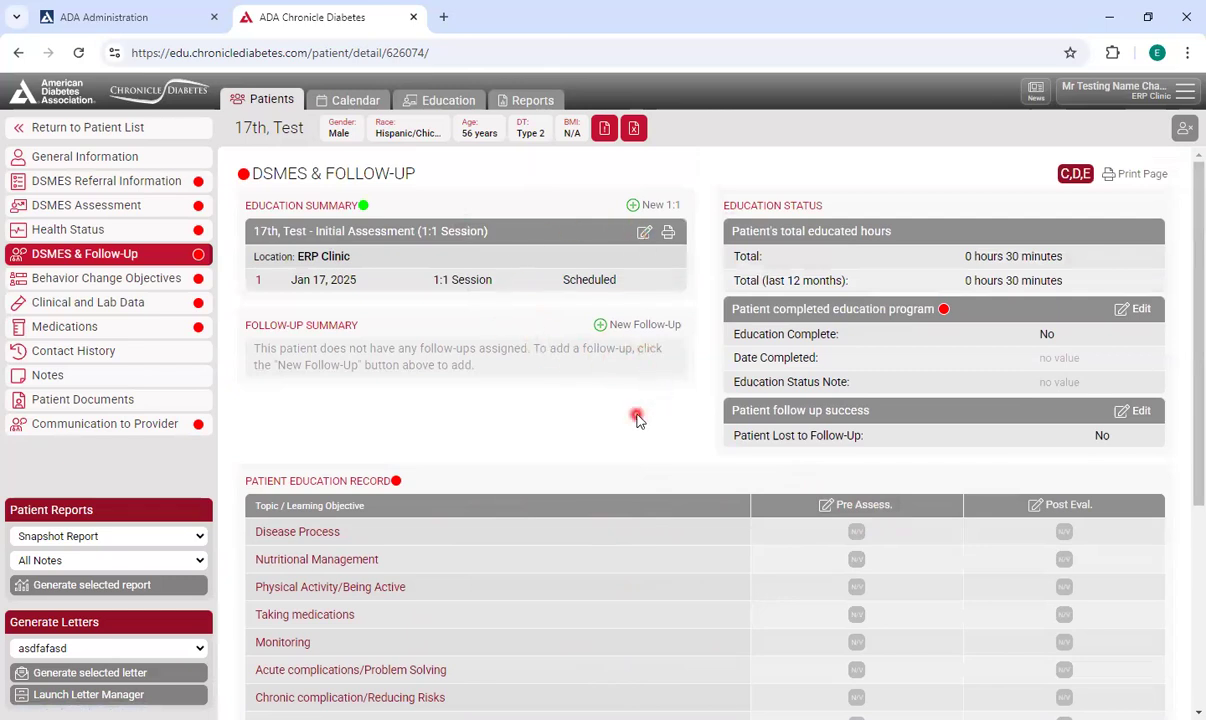
pyautogui.scroll(-3, 850, 455)
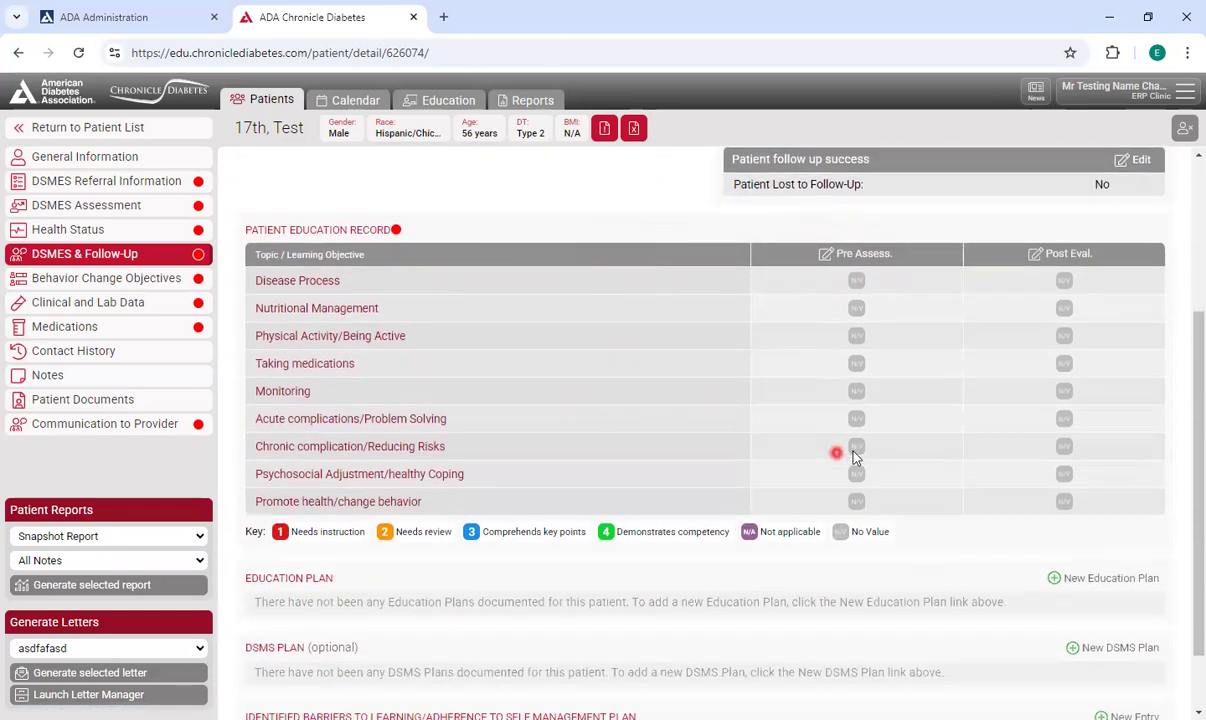
# Record a pre-assessment of 2 – Needs review for every topic, signed by the first listed clinician, and save.
pyautogui.click(858, 253)
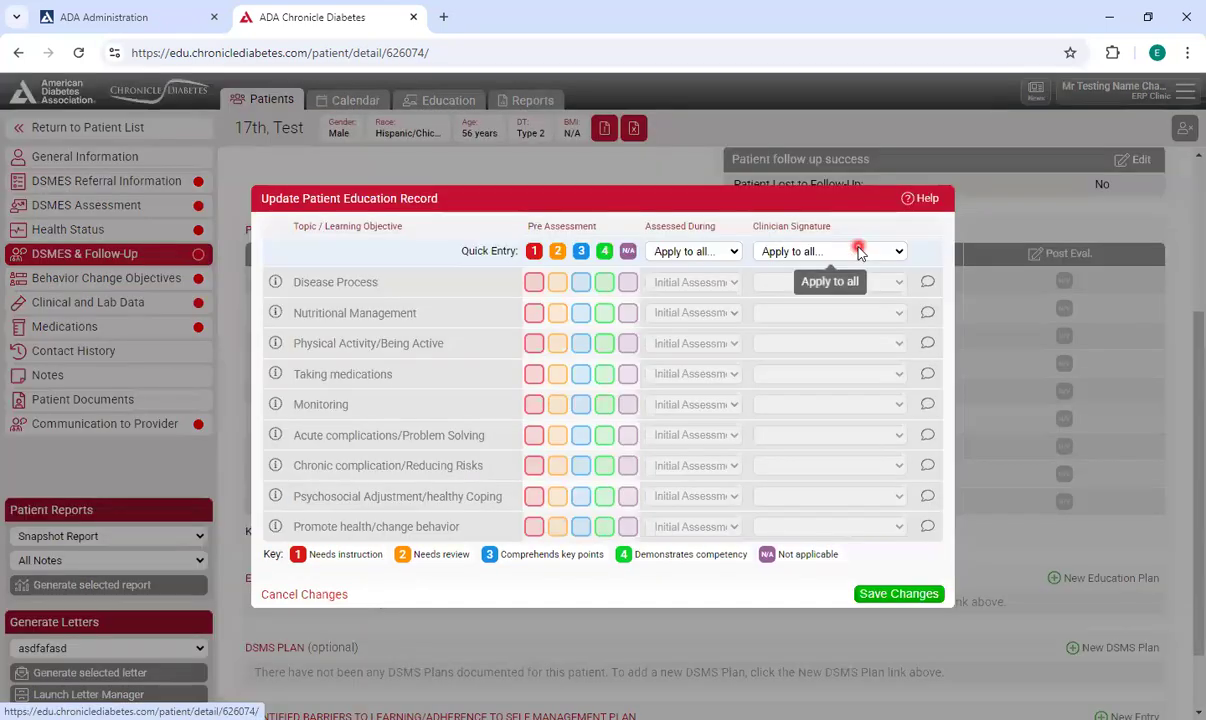
pyautogui.click(562, 281)
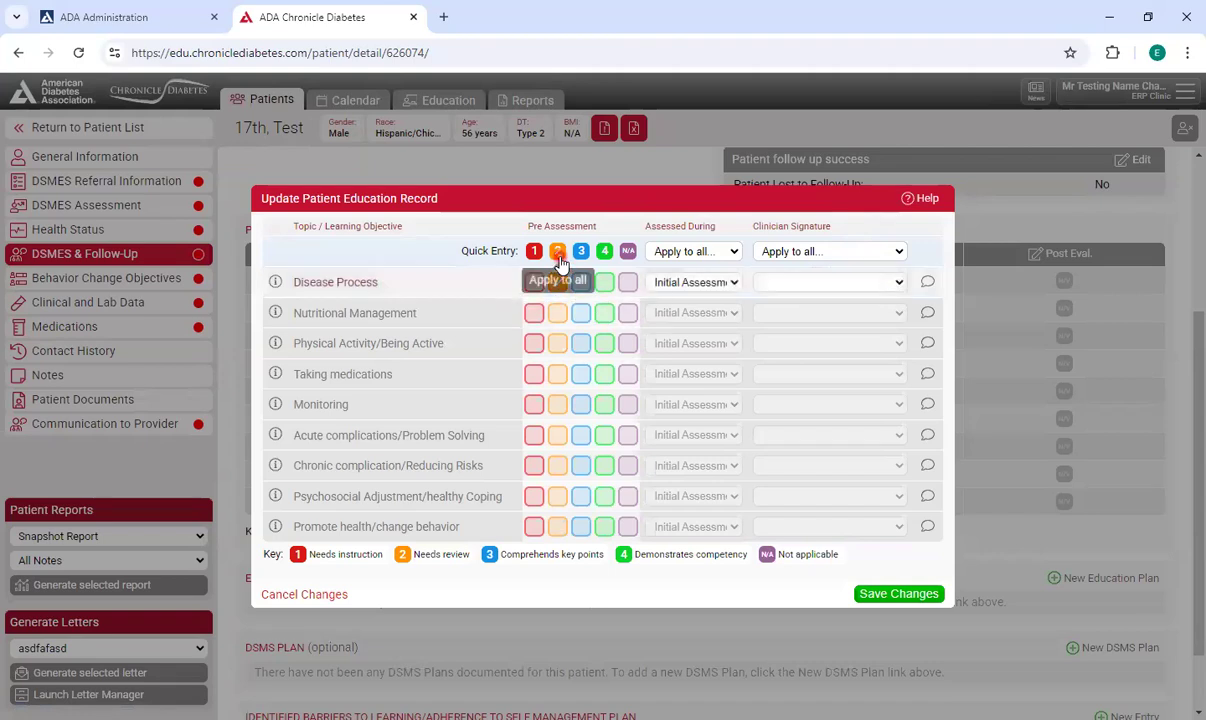
pyautogui.click(559, 256)
pyautogui.click(558, 252)
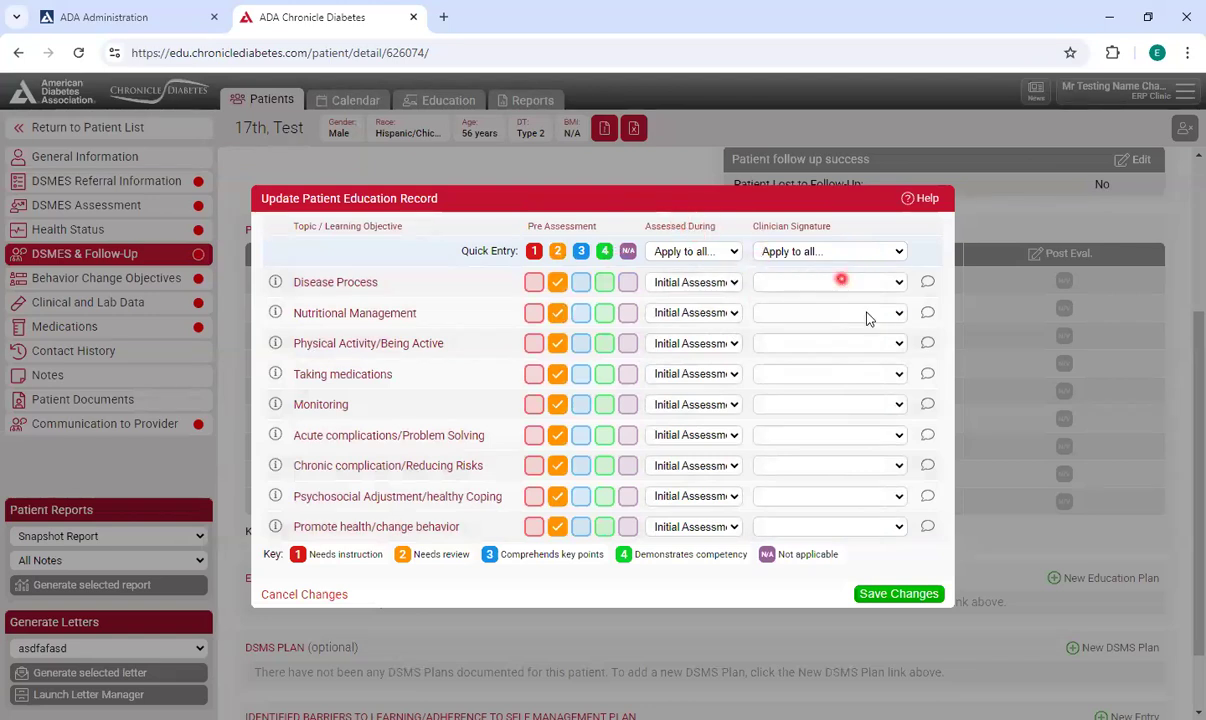
pyautogui.click(836, 282)
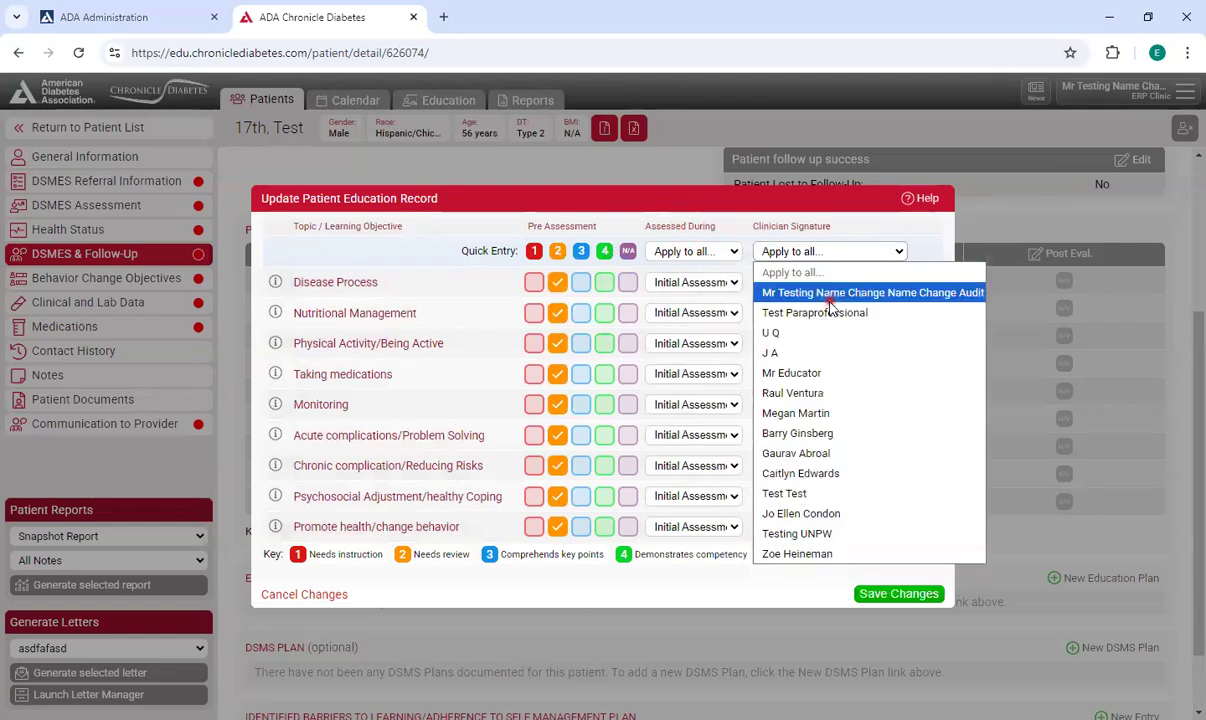
pyautogui.click(825, 293)
pyautogui.click(880, 595)
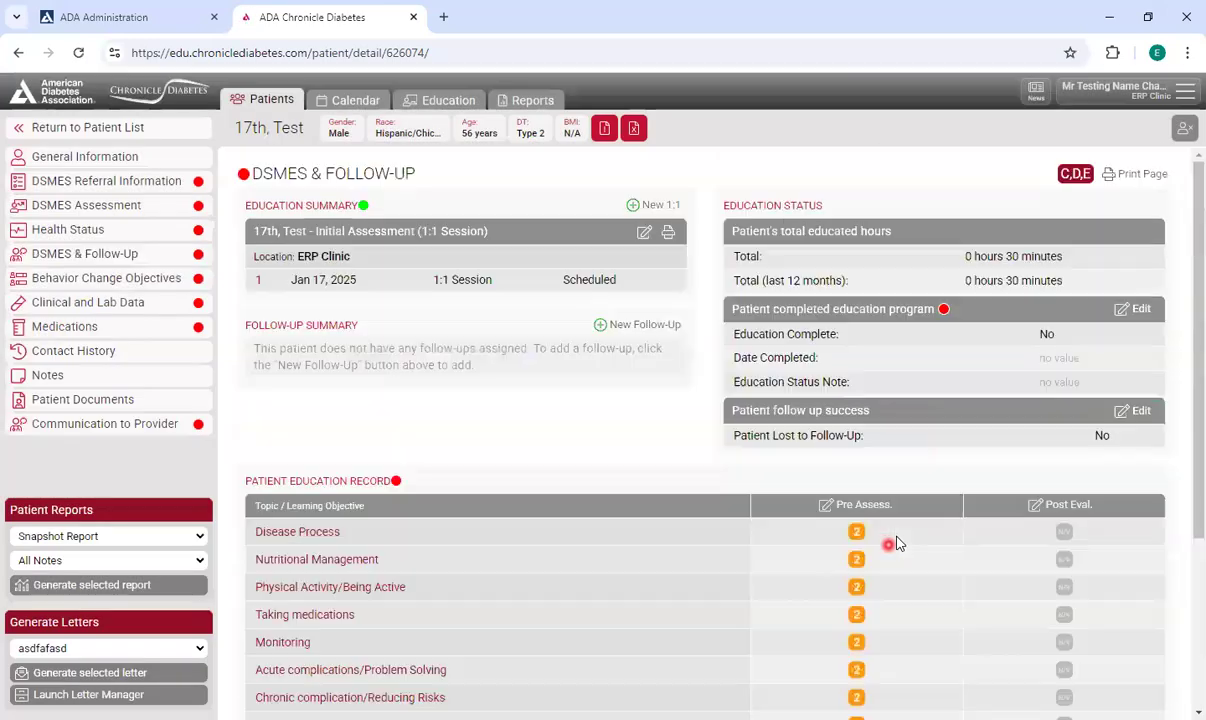
# Create a new education plan documented during Initial Assessment (1/17/25) with the prefilled needs-review topics and save.
pyautogui.scroll(-4, 925, 400)
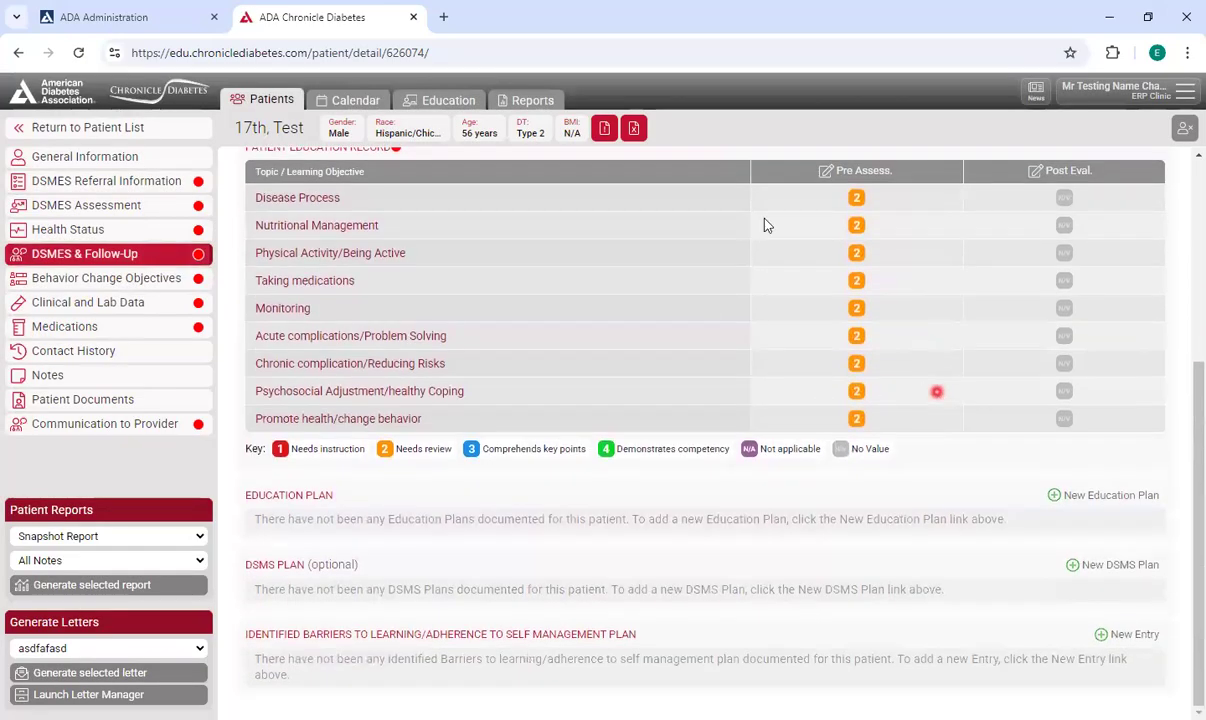
pyautogui.click(1089, 498)
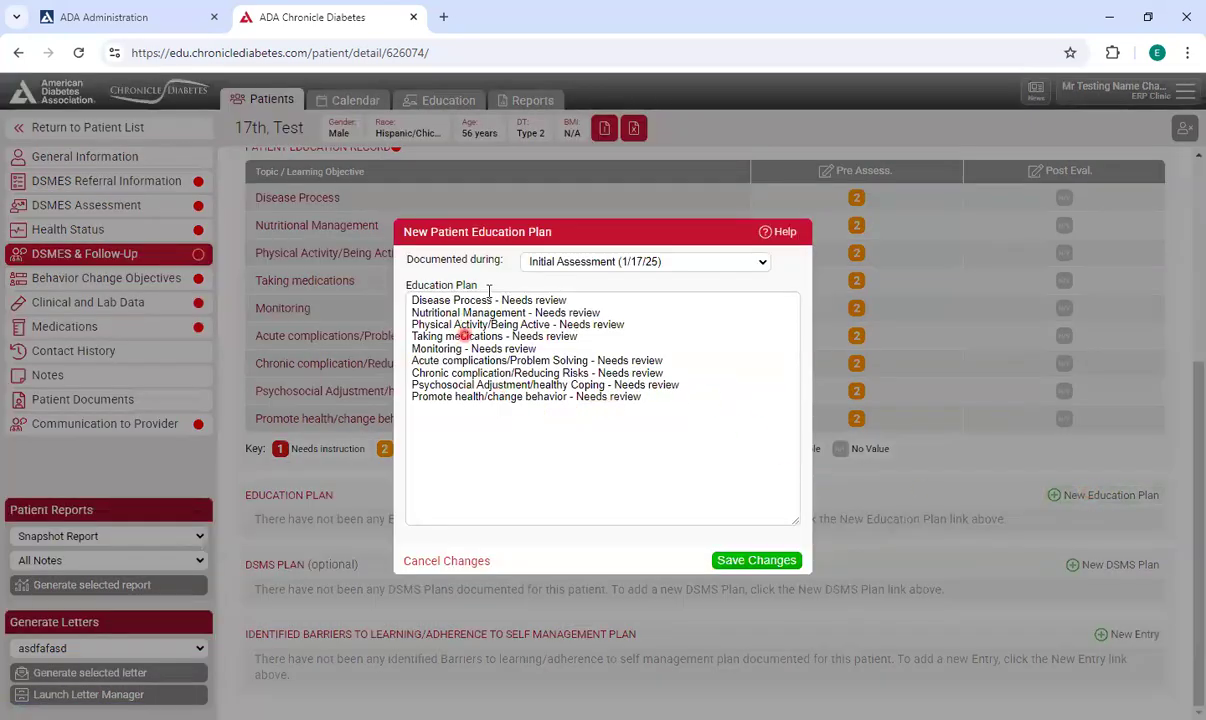
pyautogui.click(755, 561)
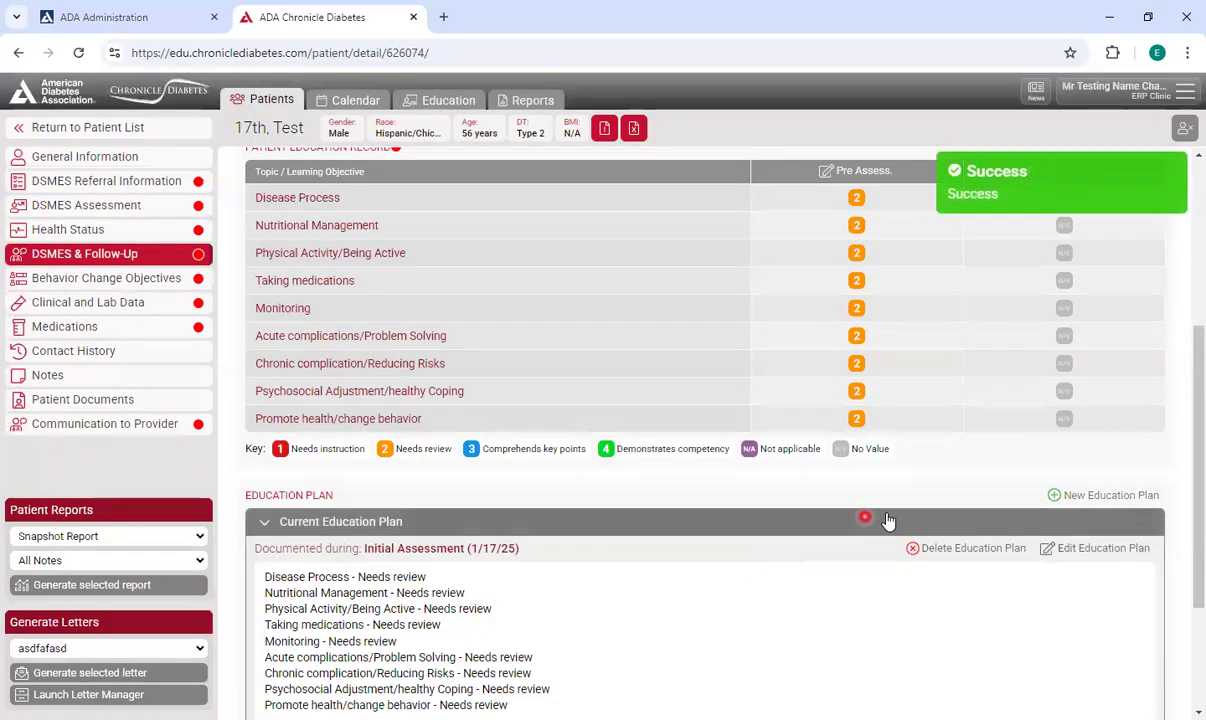
pyautogui.scroll(-2, 890, 515)
pyautogui.scroll(3, 892, 515)
pyautogui.scroll(2, 892, 515)
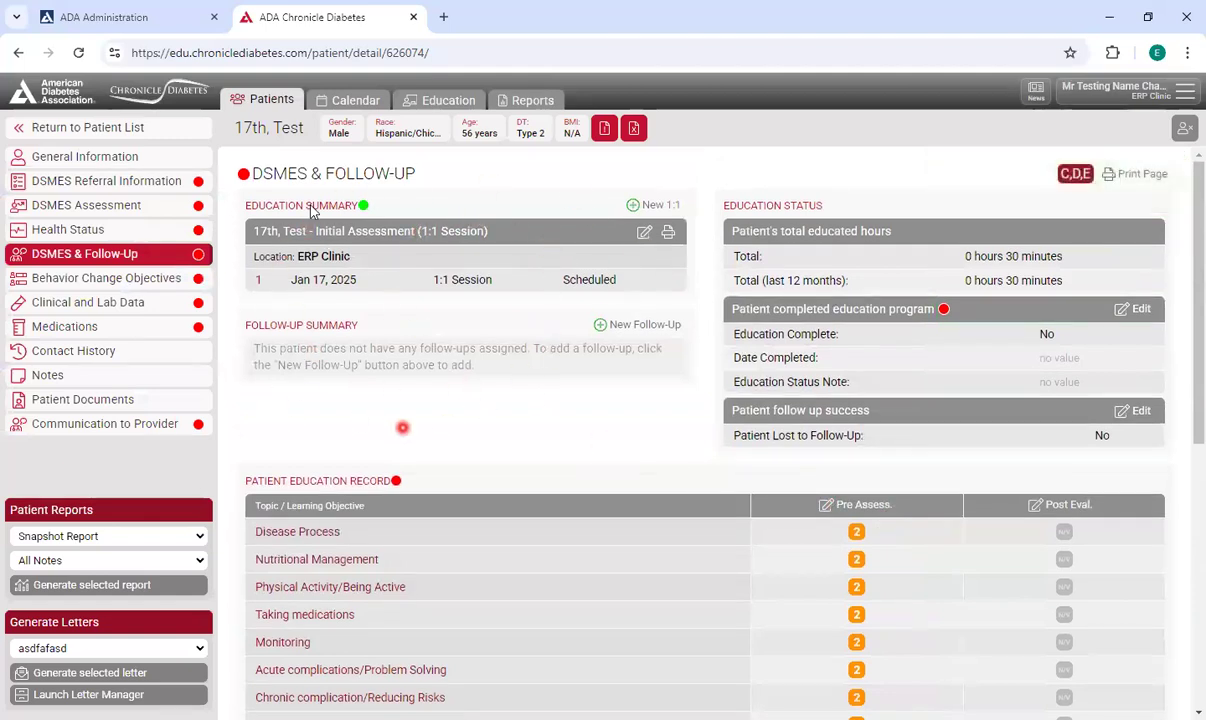
pyautogui.click(645, 233)
pyautogui.click(1148, 198)
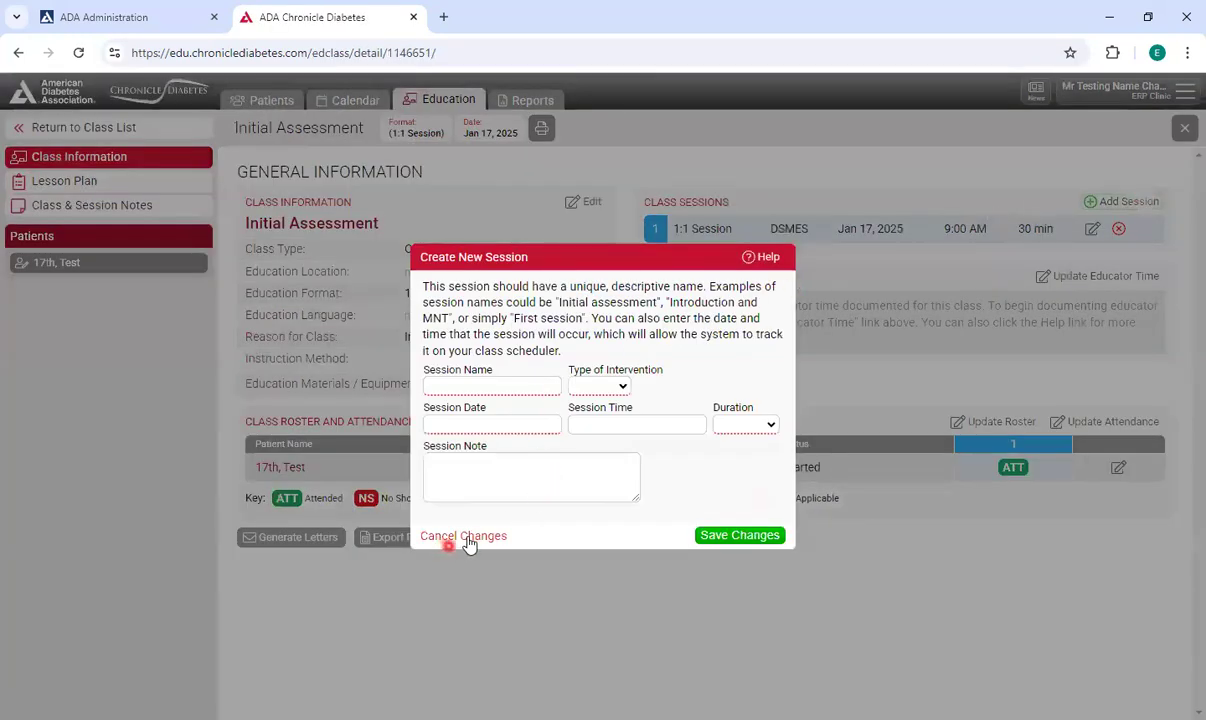
pyautogui.click(472, 537)
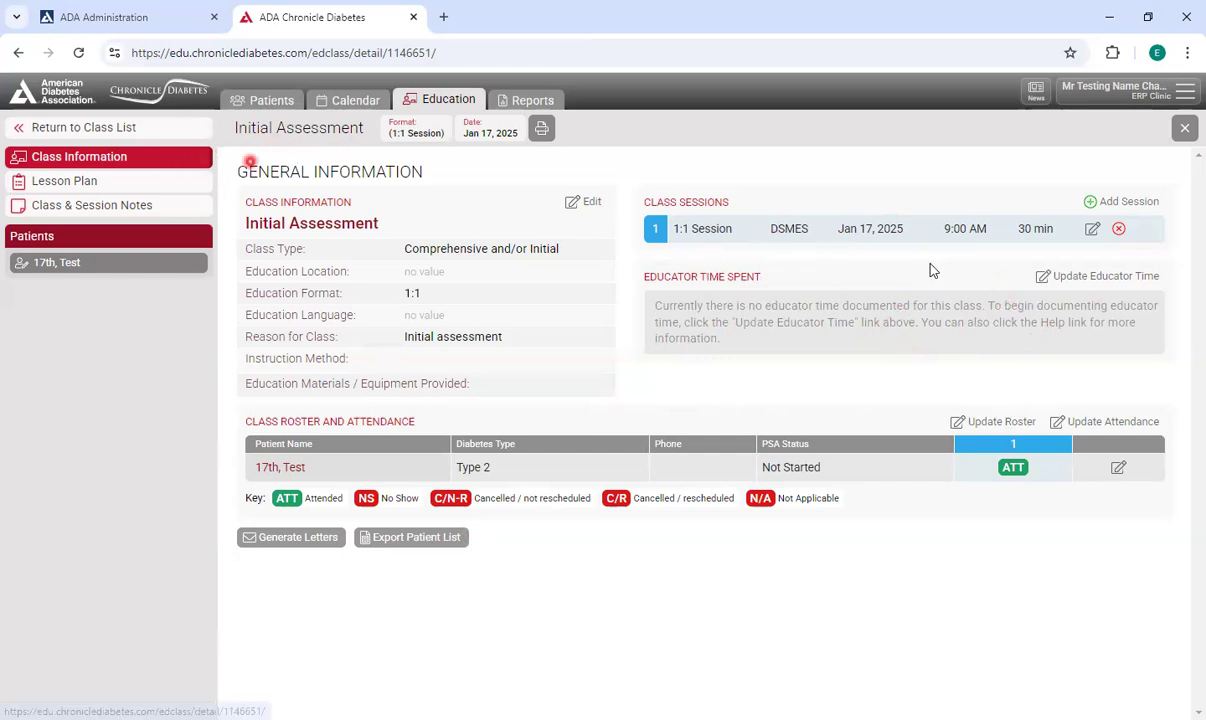
# Record a post-evaluation of 4 – Demonstrates competency for every topic and save.
pyautogui.click(1119, 469)
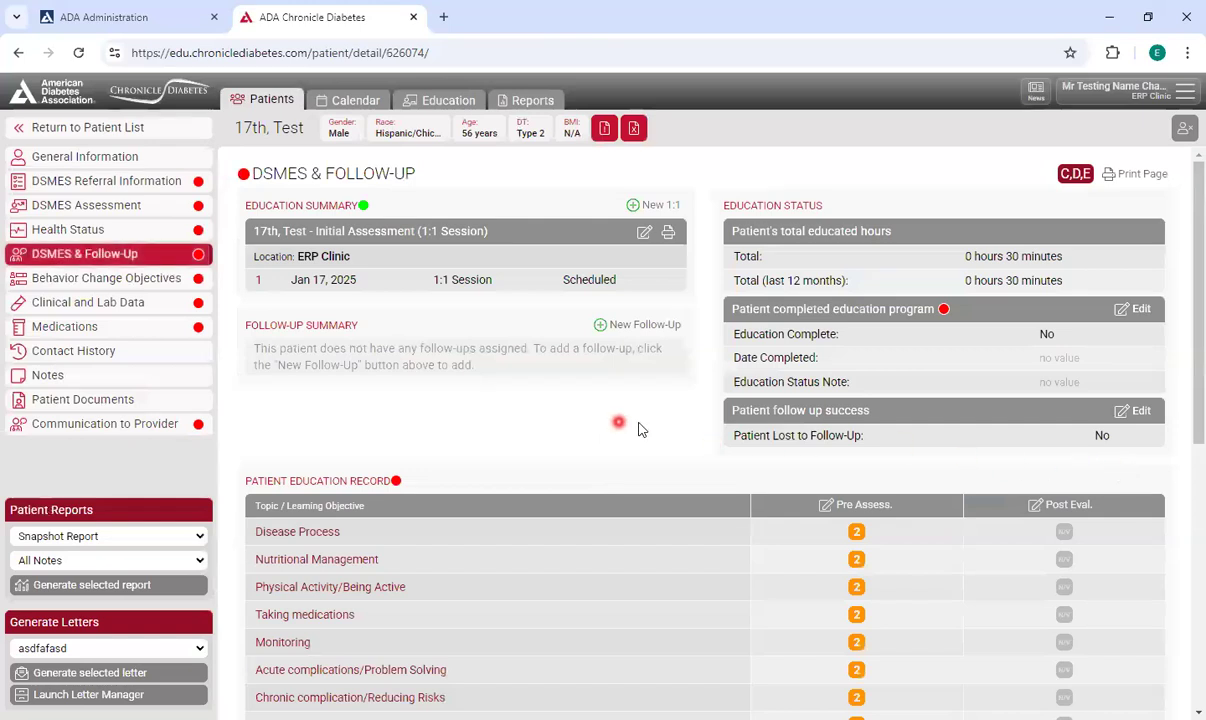
pyautogui.scroll(-1, 638, 425)
pyautogui.click(1066, 429)
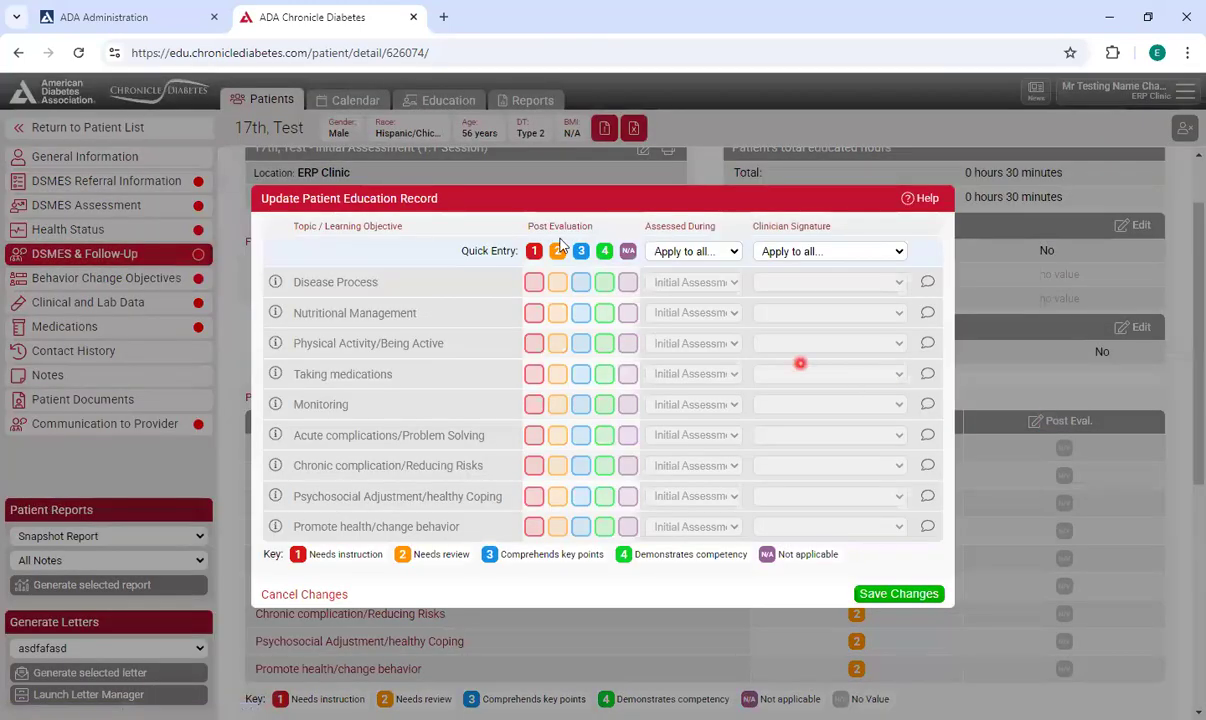
pyautogui.click(604, 251)
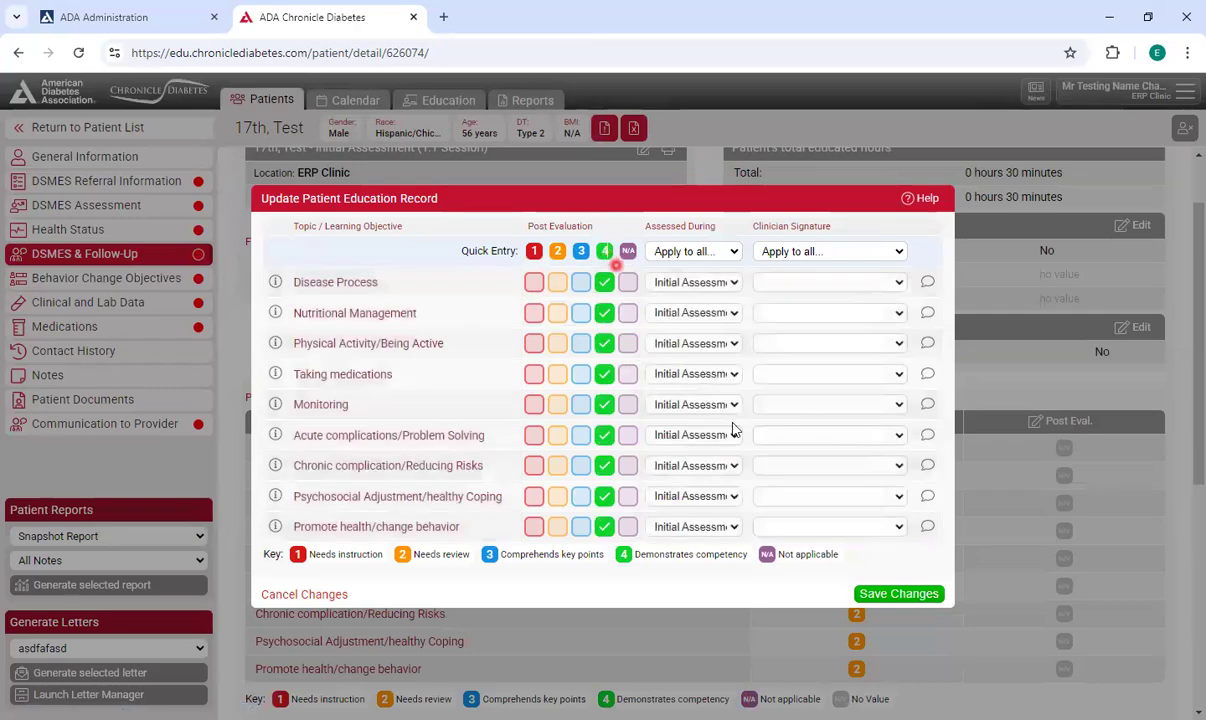
pyautogui.click(897, 594)
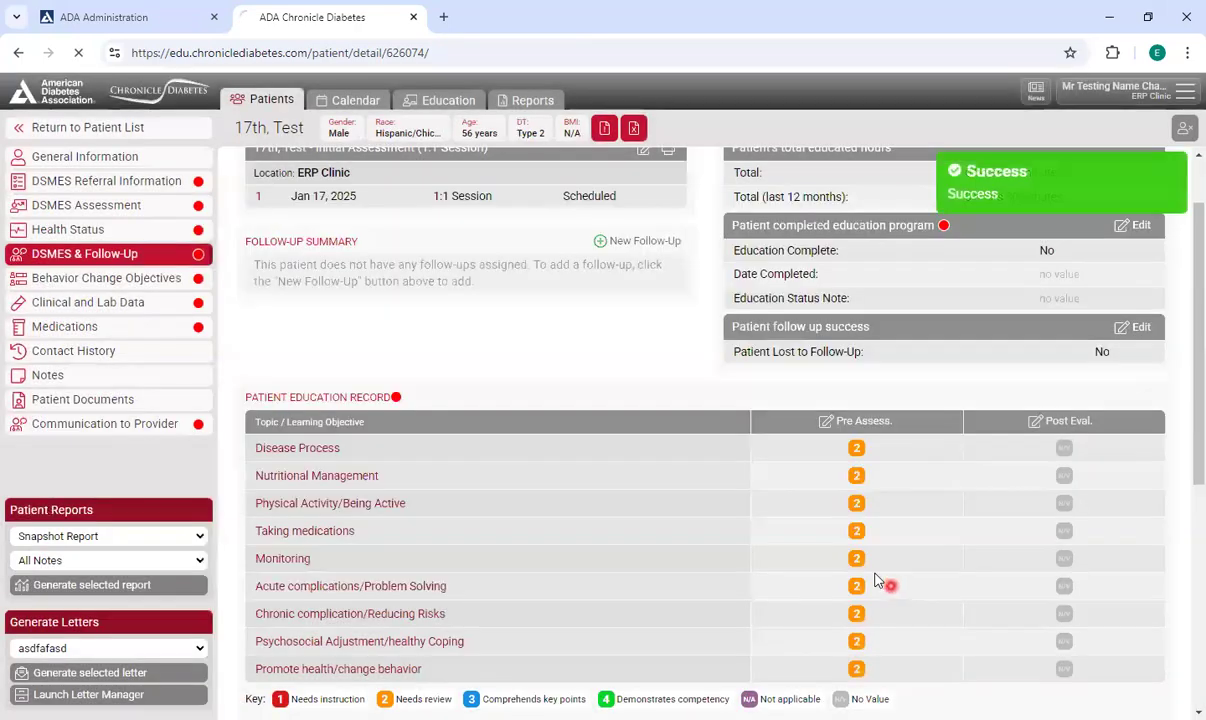
# Add a patient follow-up on 01/31/2025 by the paraprofessional clinician, in person, lasting 30 min, and save it.
pyautogui.scroll(-3, 945, 457)
pyautogui.scroll(-3, 944, 474)
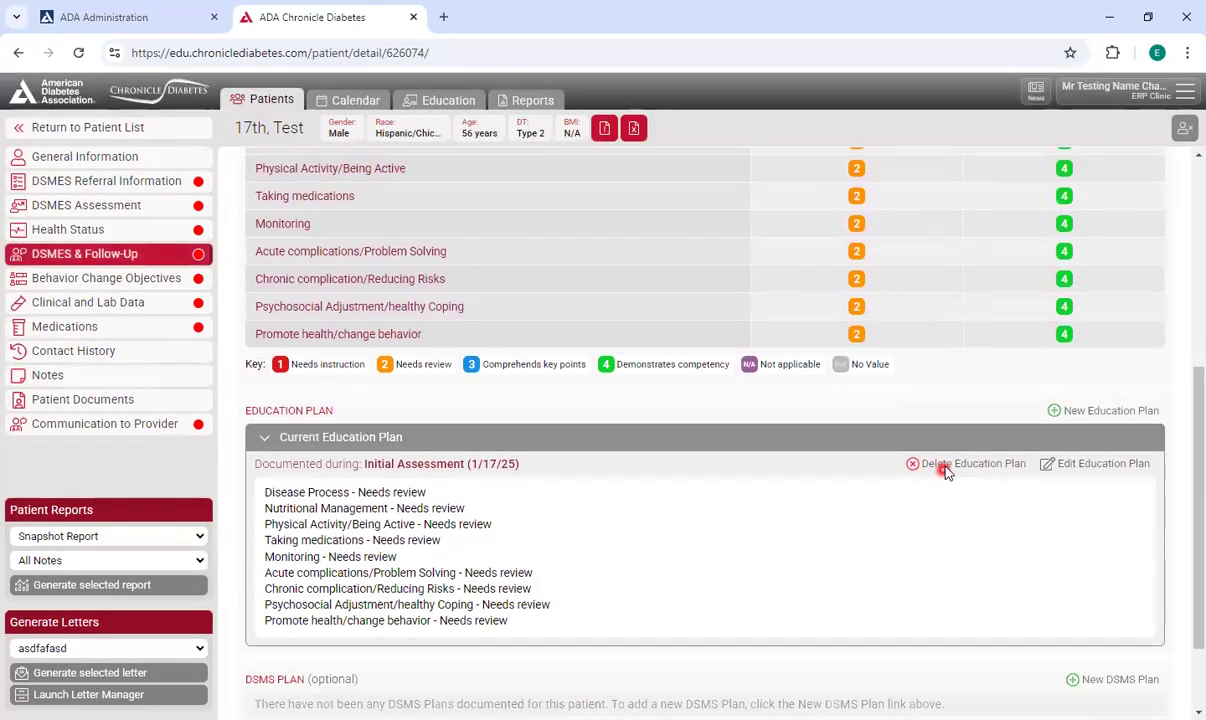
pyautogui.scroll(4, 890, 450)
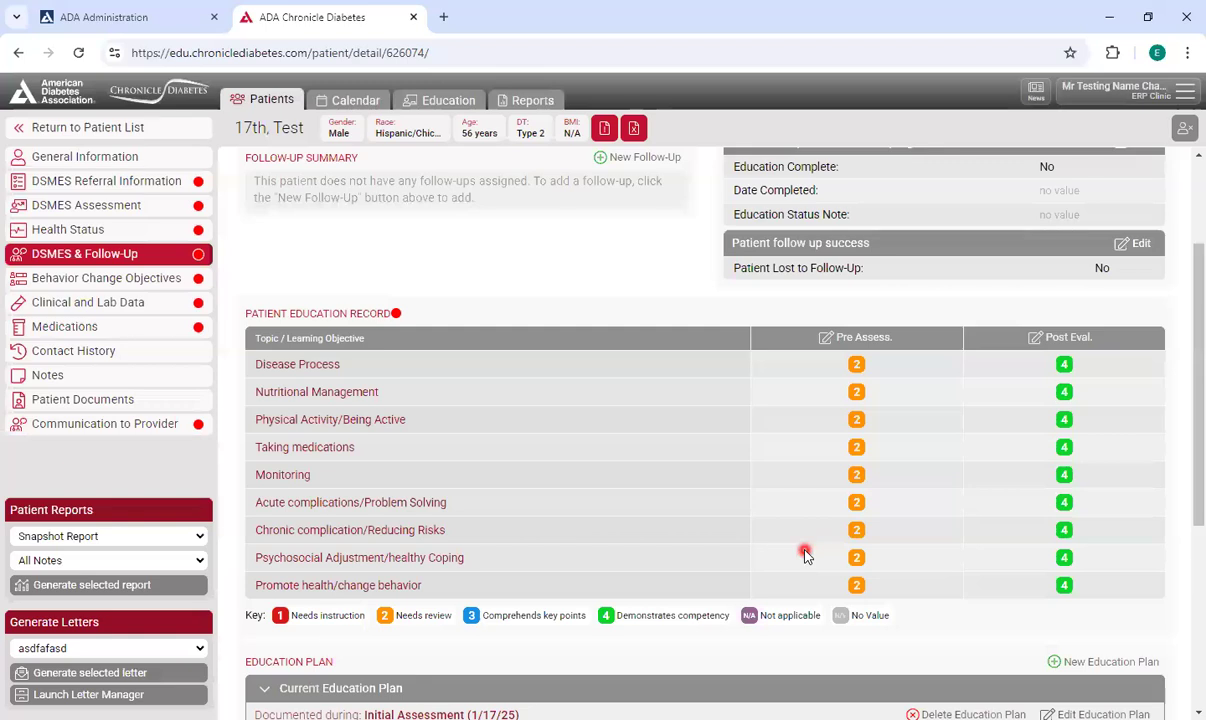
pyautogui.scroll(2, 751, 522)
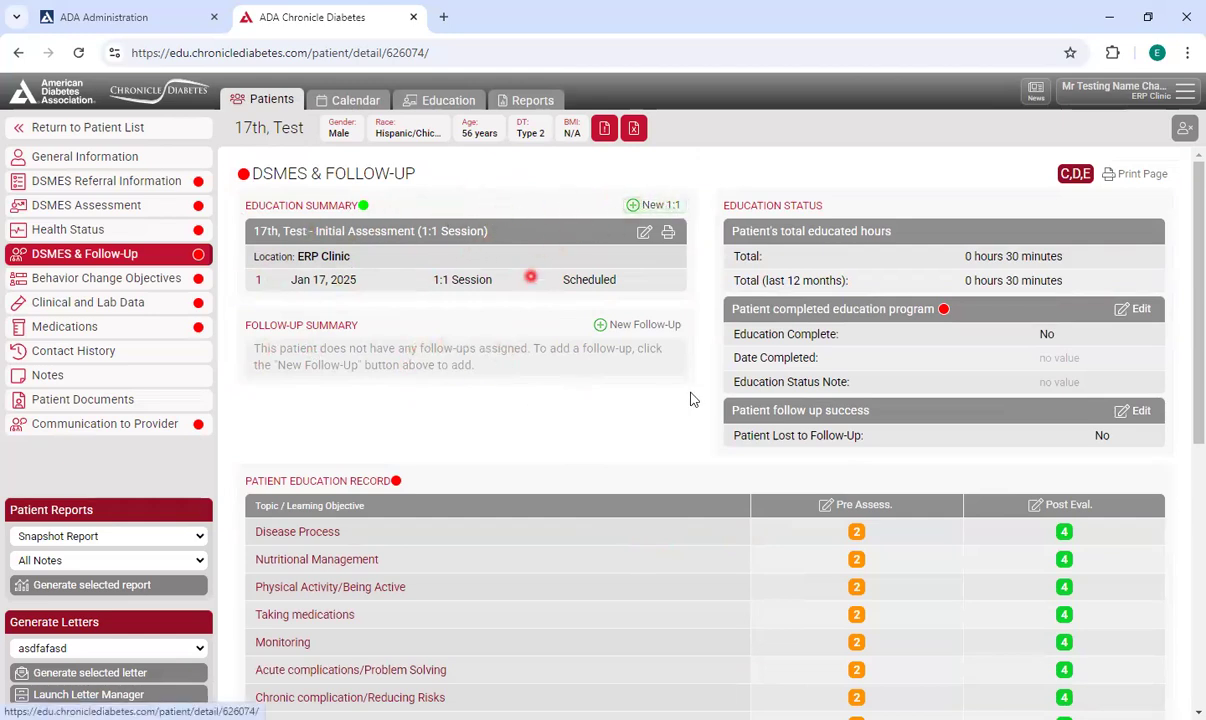
pyautogui.scroll(-2, 700, 395)
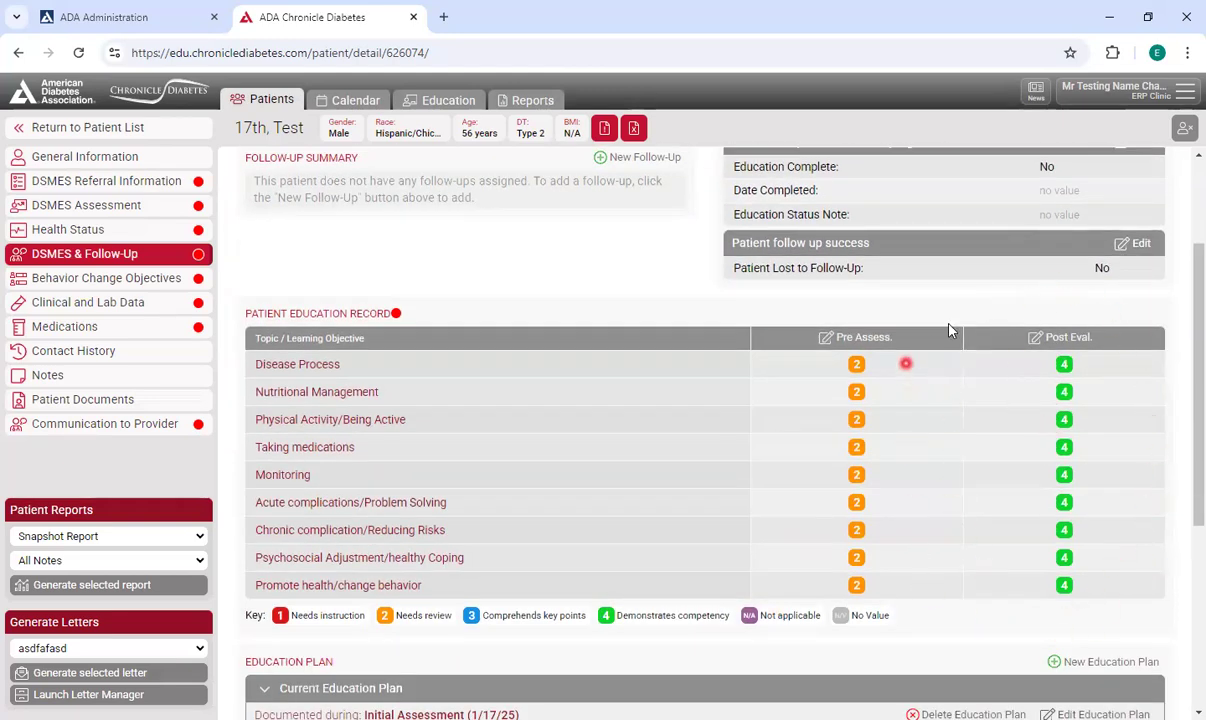
pyautogui.scroll(2, 700, 335)
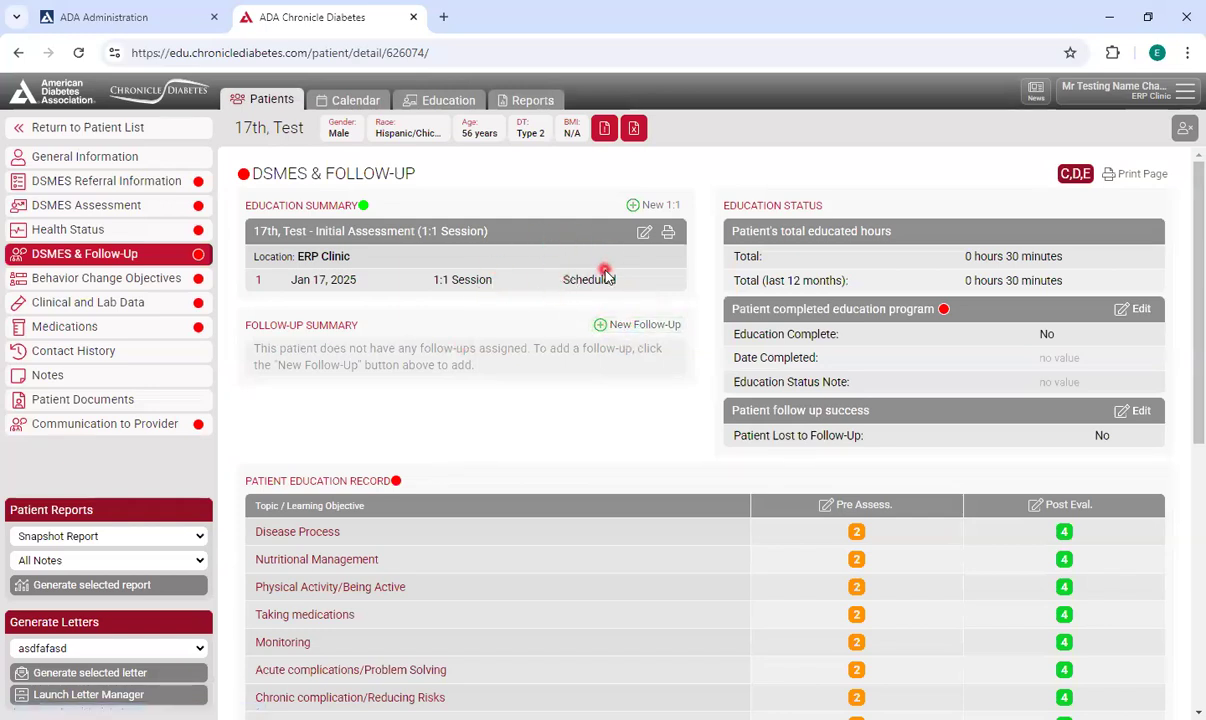
pyautogui.click(637, 325)
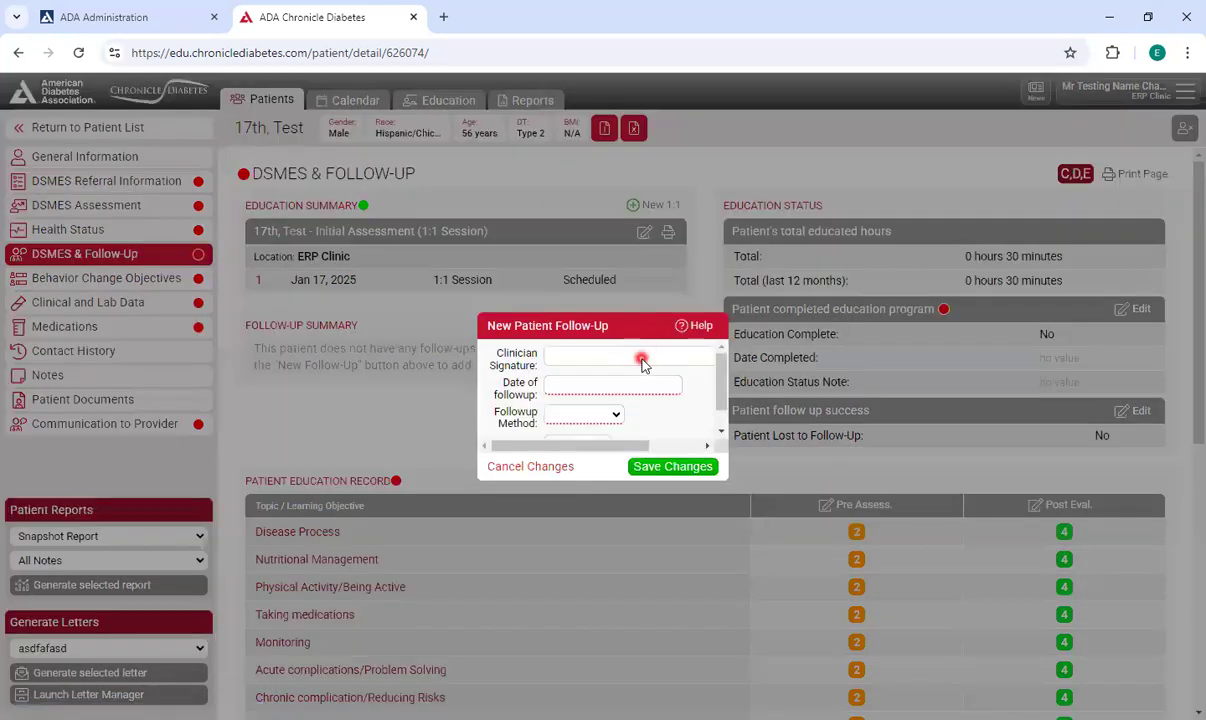
pyautogui.click(641, 358)
pyautogui.click(634, 423)
pyautogui.click(589, 384)
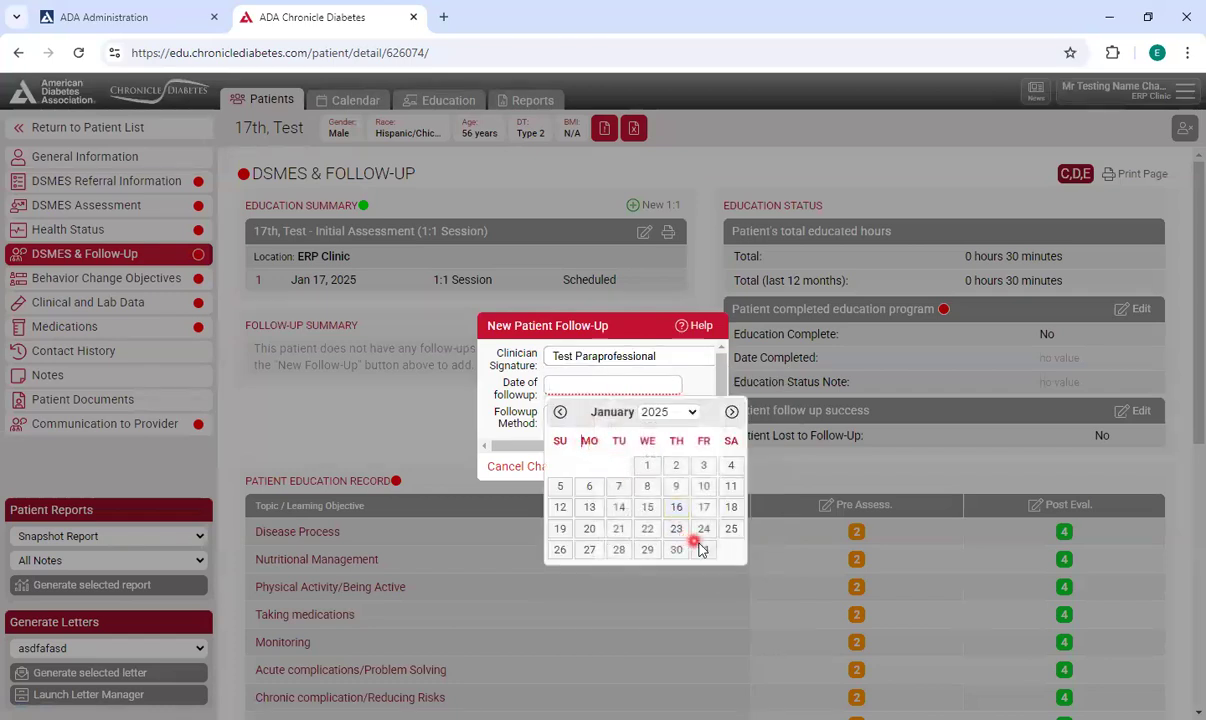
pyautogui.click(703, 549)
pyautogui.click(609, 417)
pyautogui.click(603, 456)
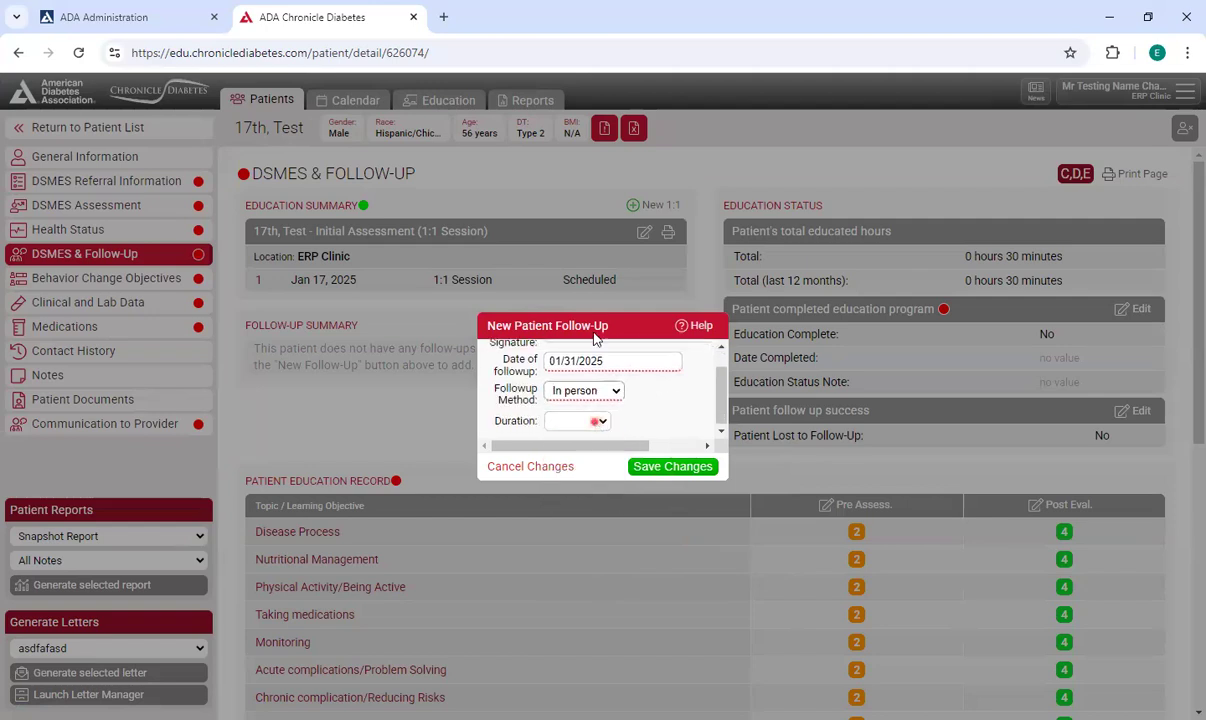
pyautogui.click(594, 421)
pyautogui.click(570, 62)
pyautogui.click(665, 466)
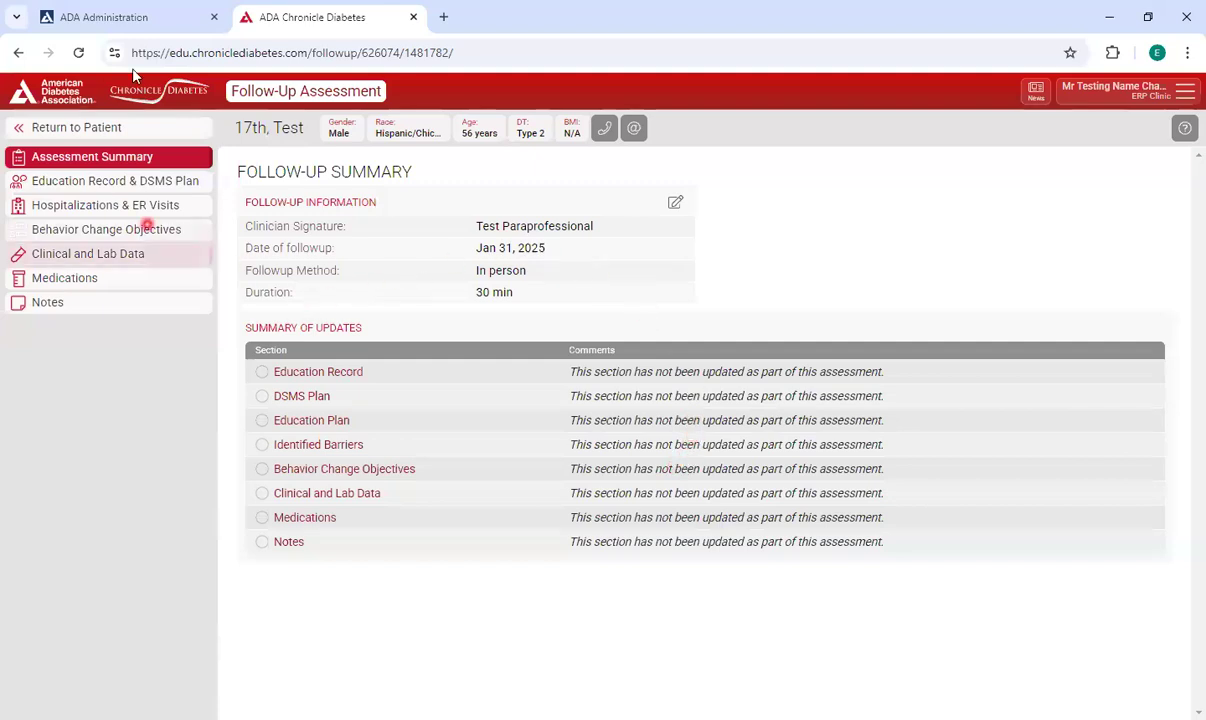
# Browse the follow-up assessment's sections, then return to the patient's record.
pyautogui.click(165, 182)
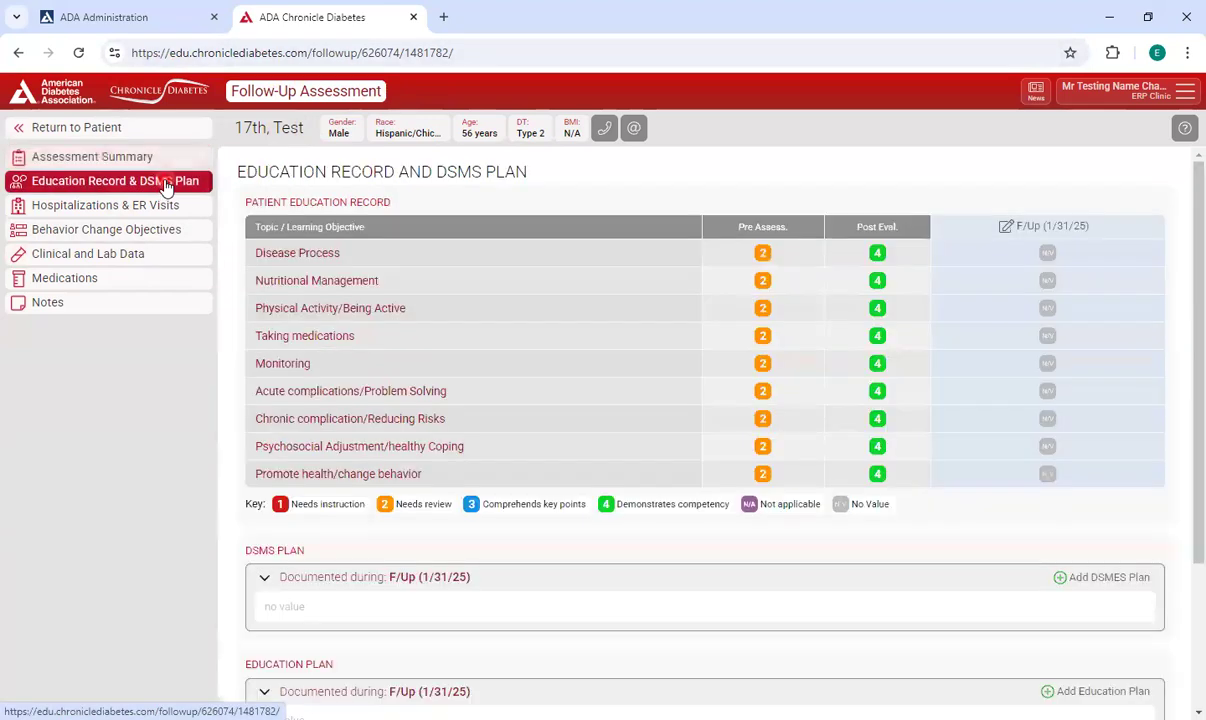
pyautogui.click(170, 210)
pyautogui.click(161, 232)
pyautogui.click(167, 255)
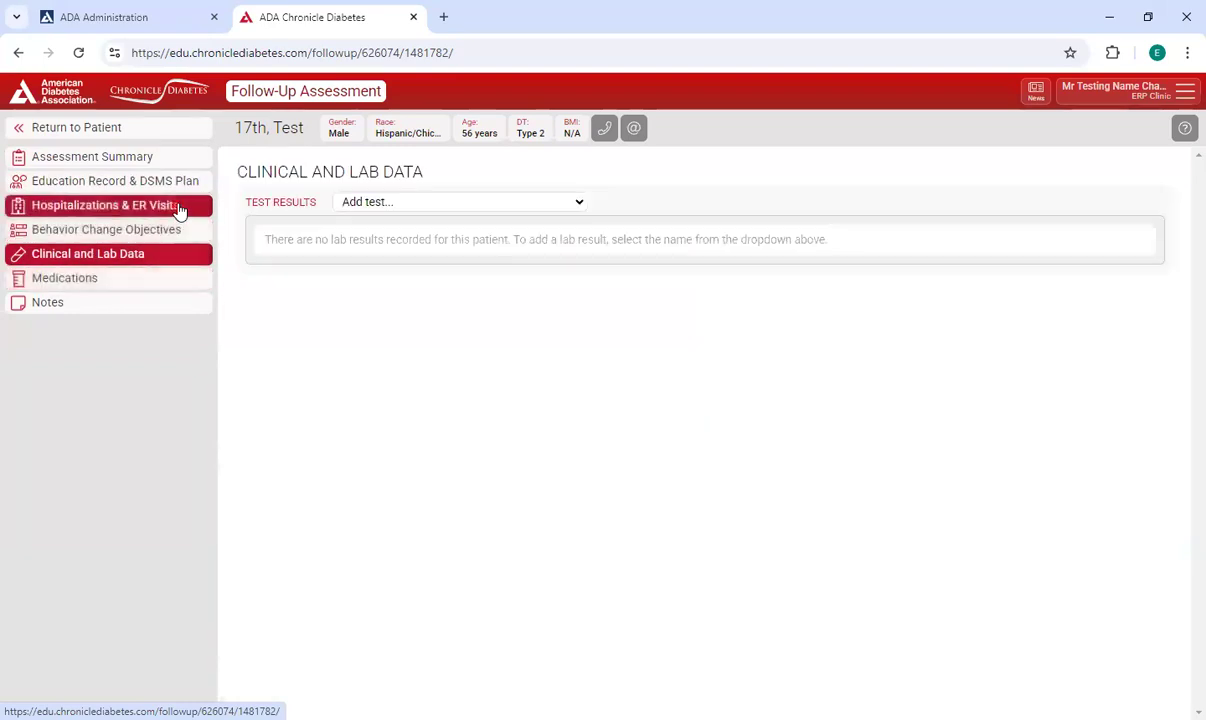
pyautogui.click(180, 211)
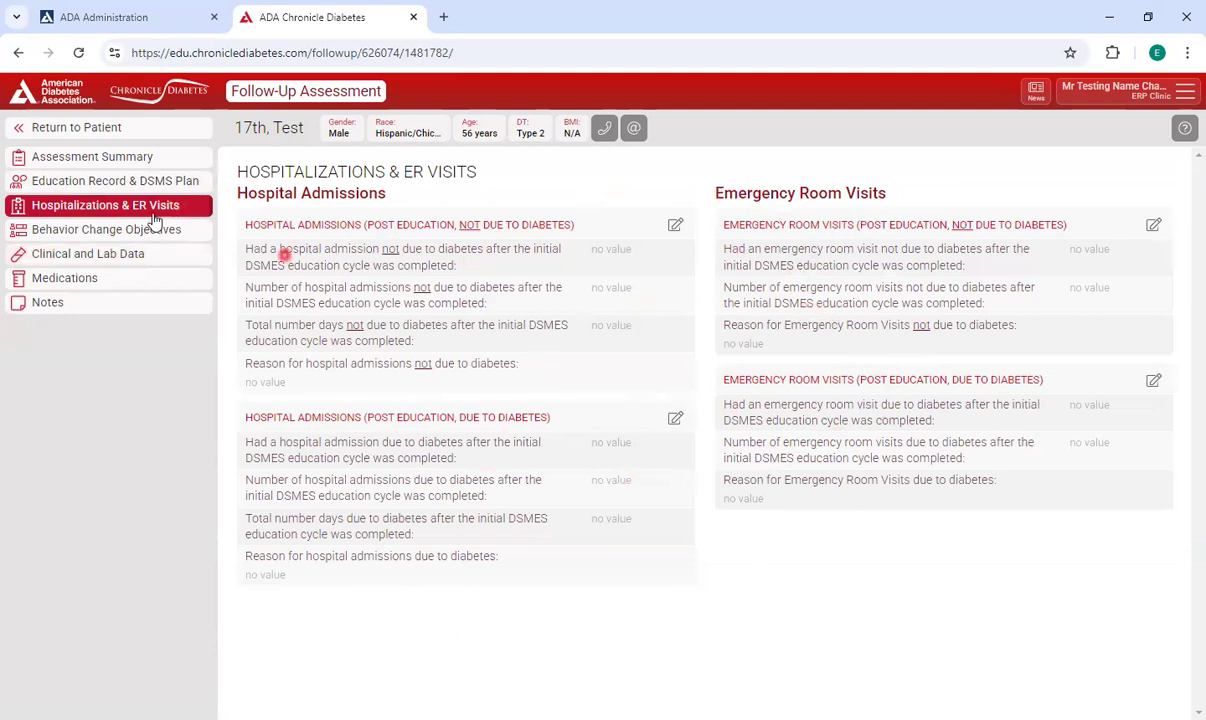
pyautogui.click(133, 184)
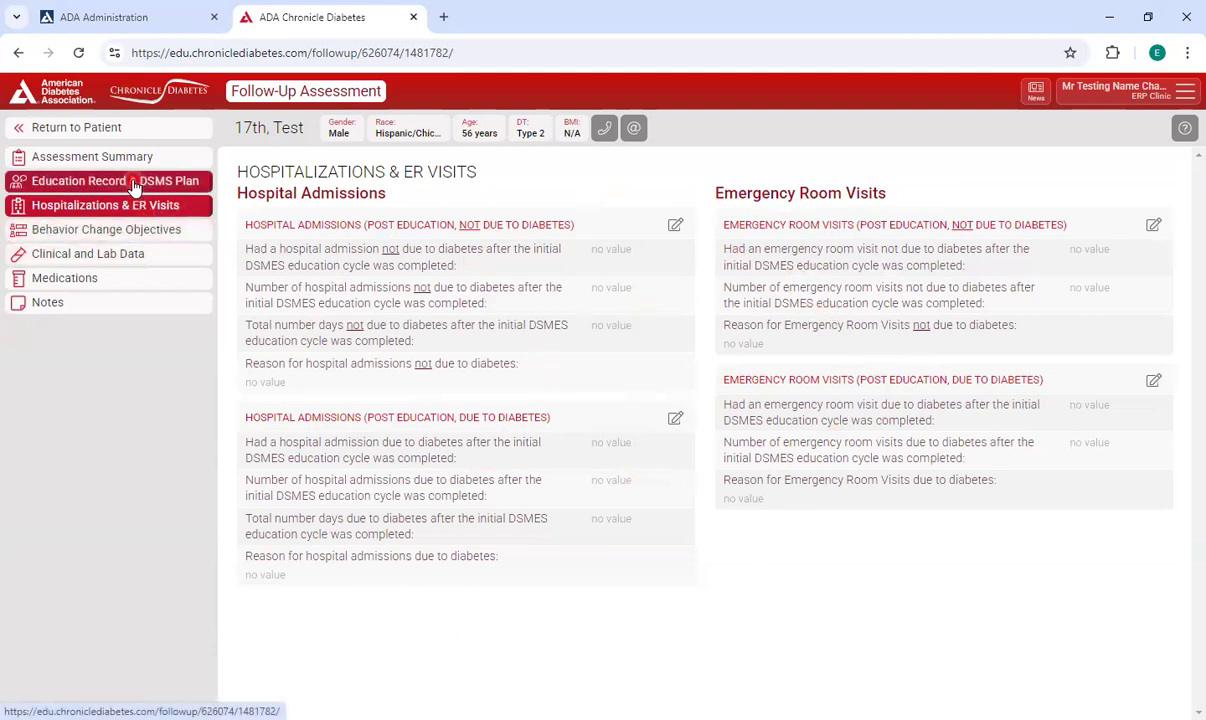
pyautogui.click(129, 130)
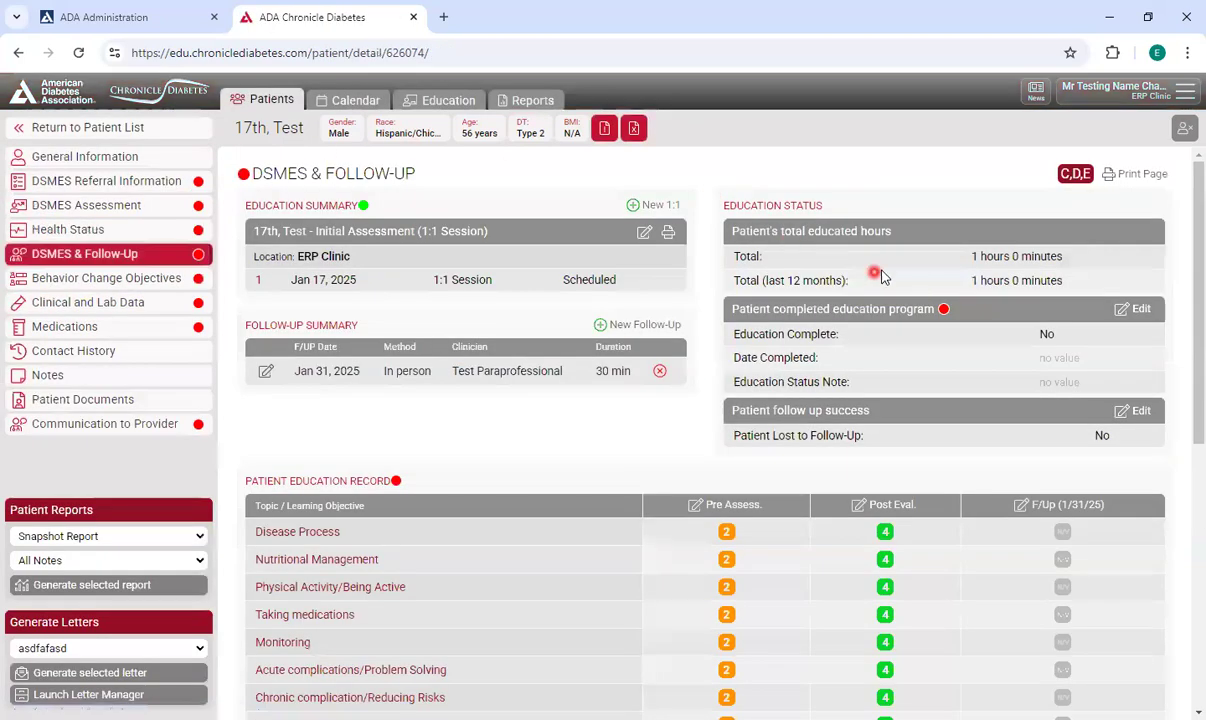
# Record the 1/31/25 follow-up reassessment as 4 – Demonstrates competency for every topic and save.
pyautogui.scroll(-3, 963, 281)
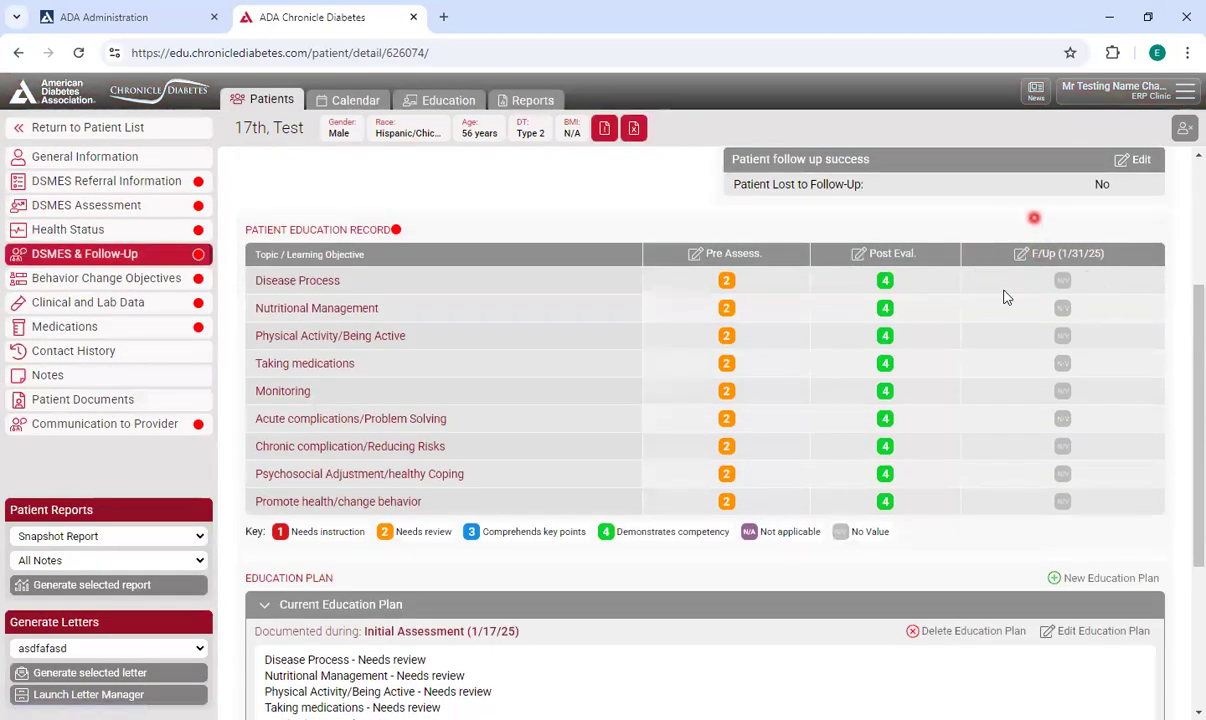
pyautogui.click(1064, 255)
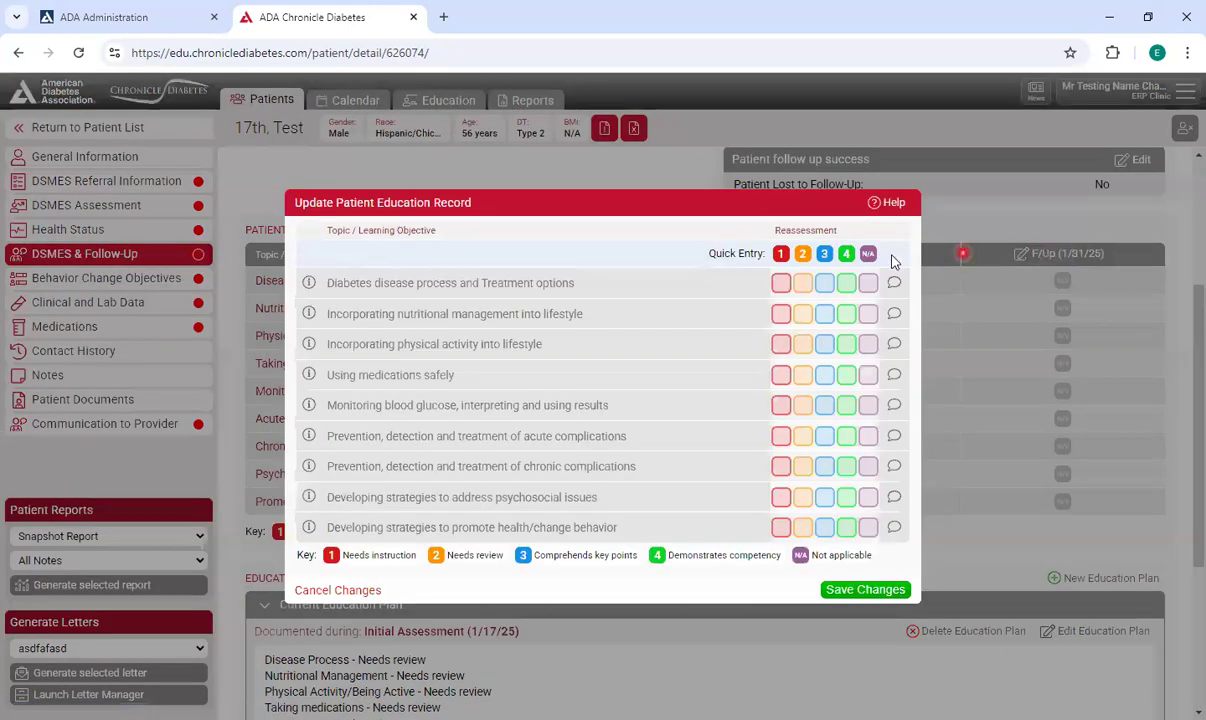
pyautogui.click(845, 256)
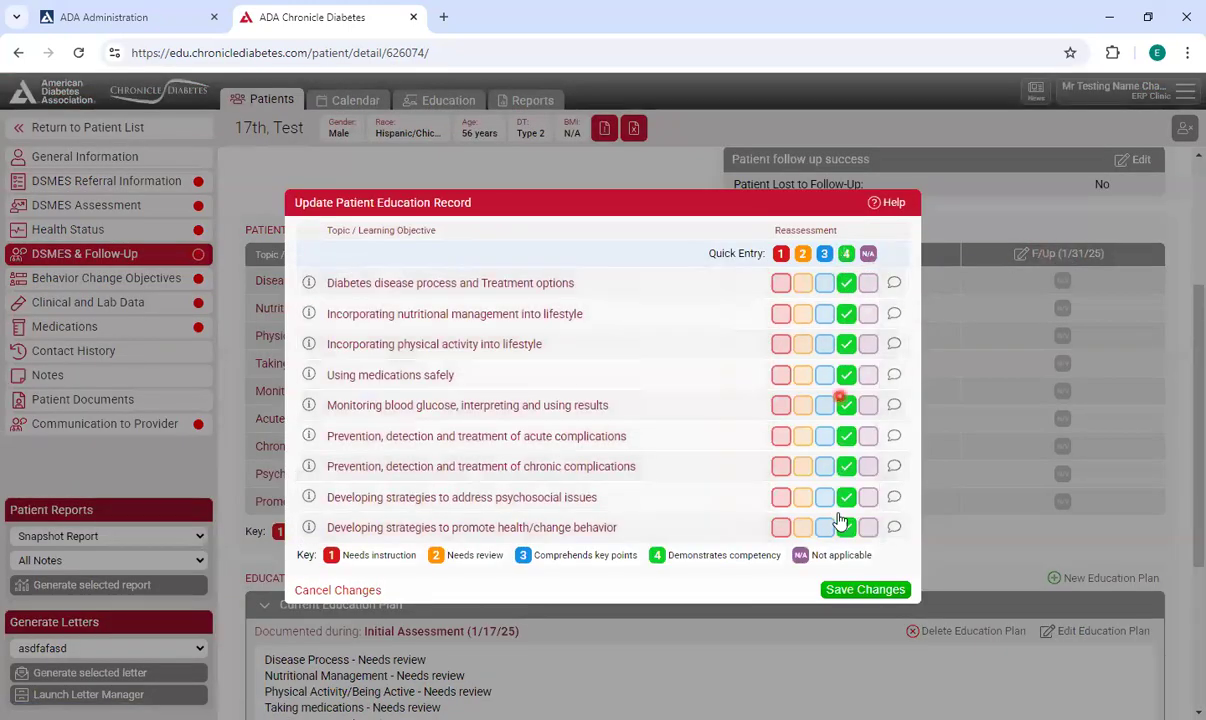
pyautogui.click(862, 589)
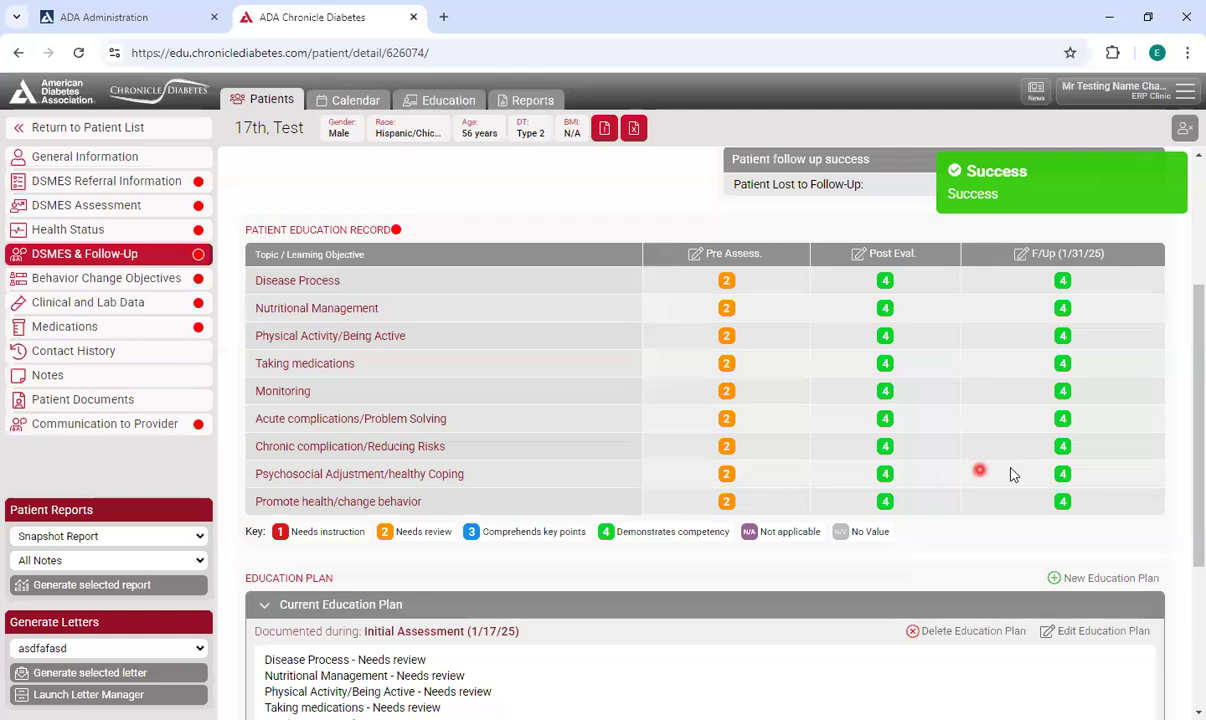
pyautogui.scroll(2, 1005, 450)
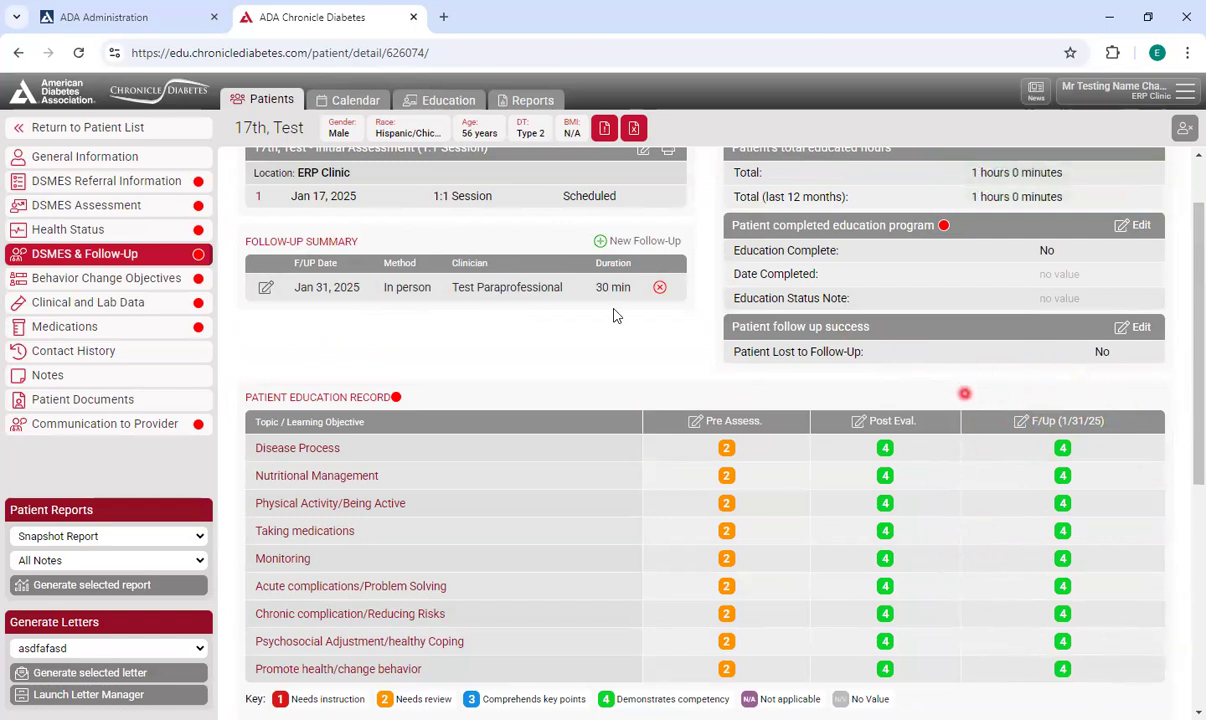
pyautogui.scroll(1, 490, 342)
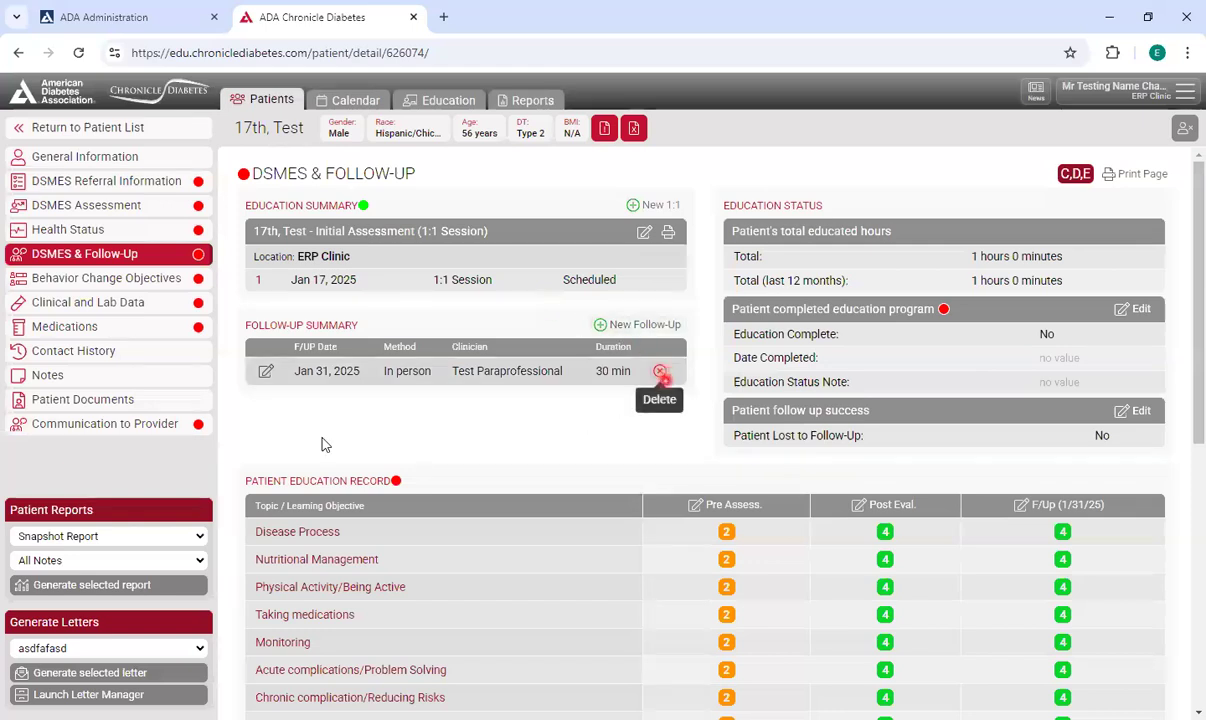
# Return to the patient list and filter it by Active patient status, checking the DSMES cycle status options.
pyautogui.click(150, 130)
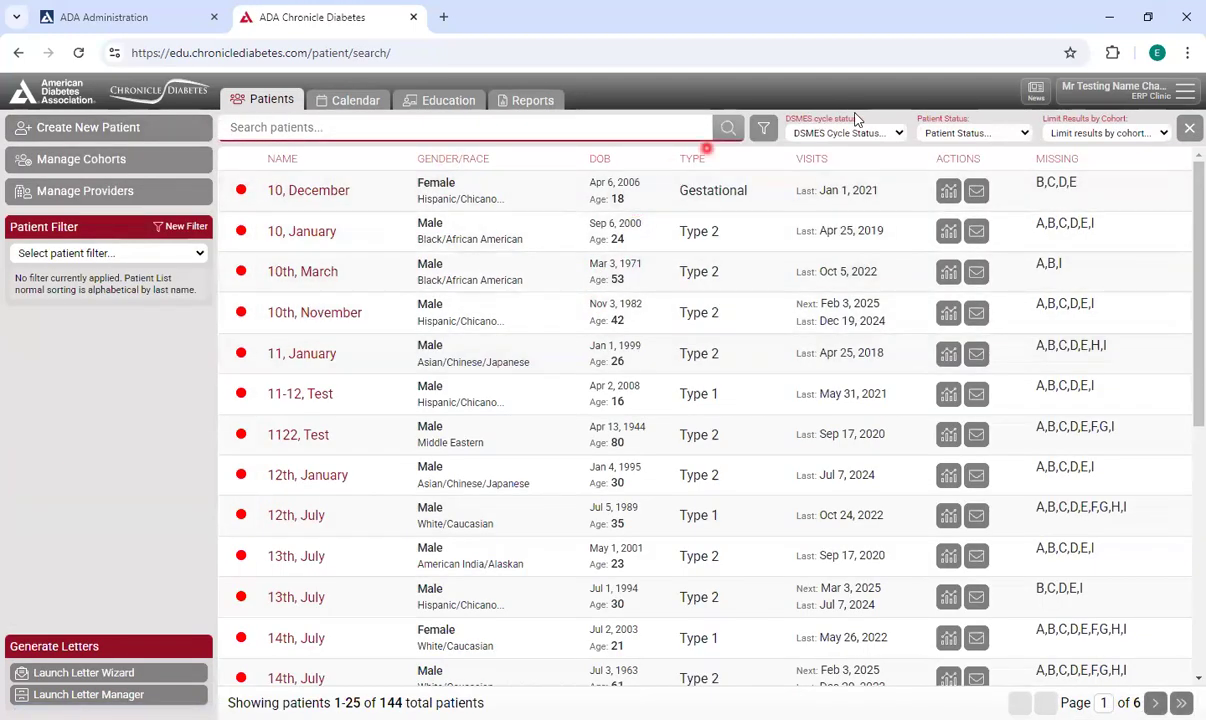
pyautogui.click(943, 133)
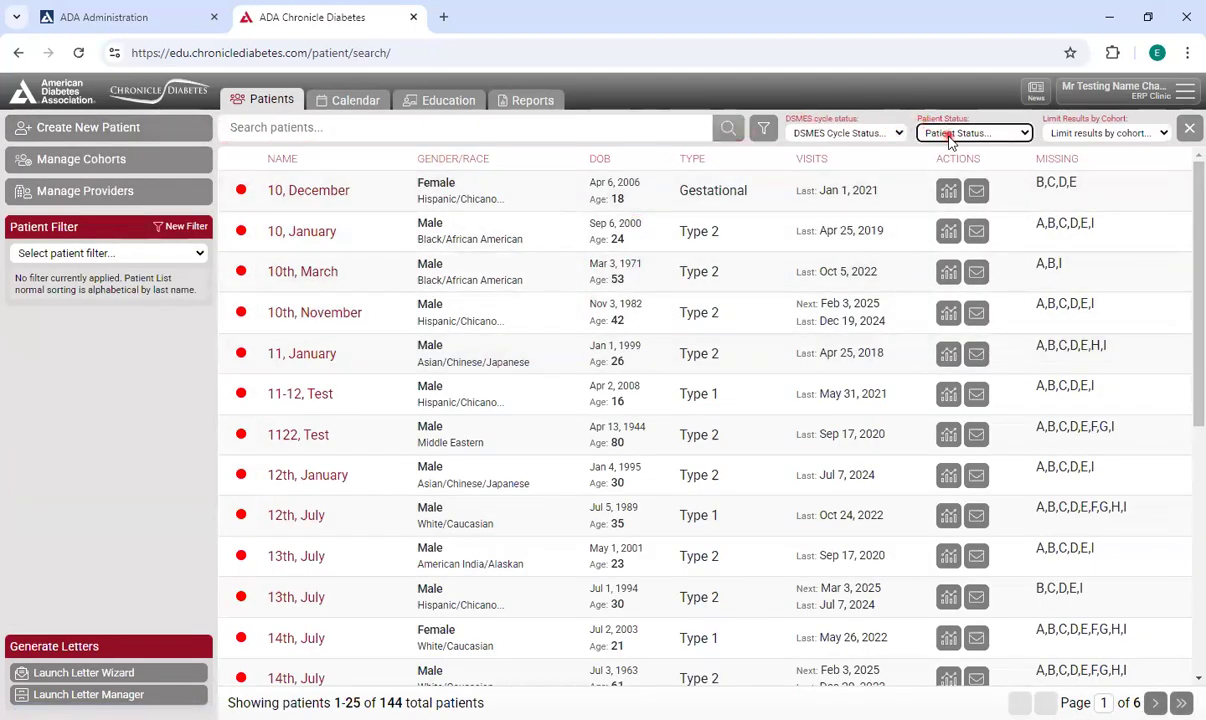
pyautogui.click(976, 176)
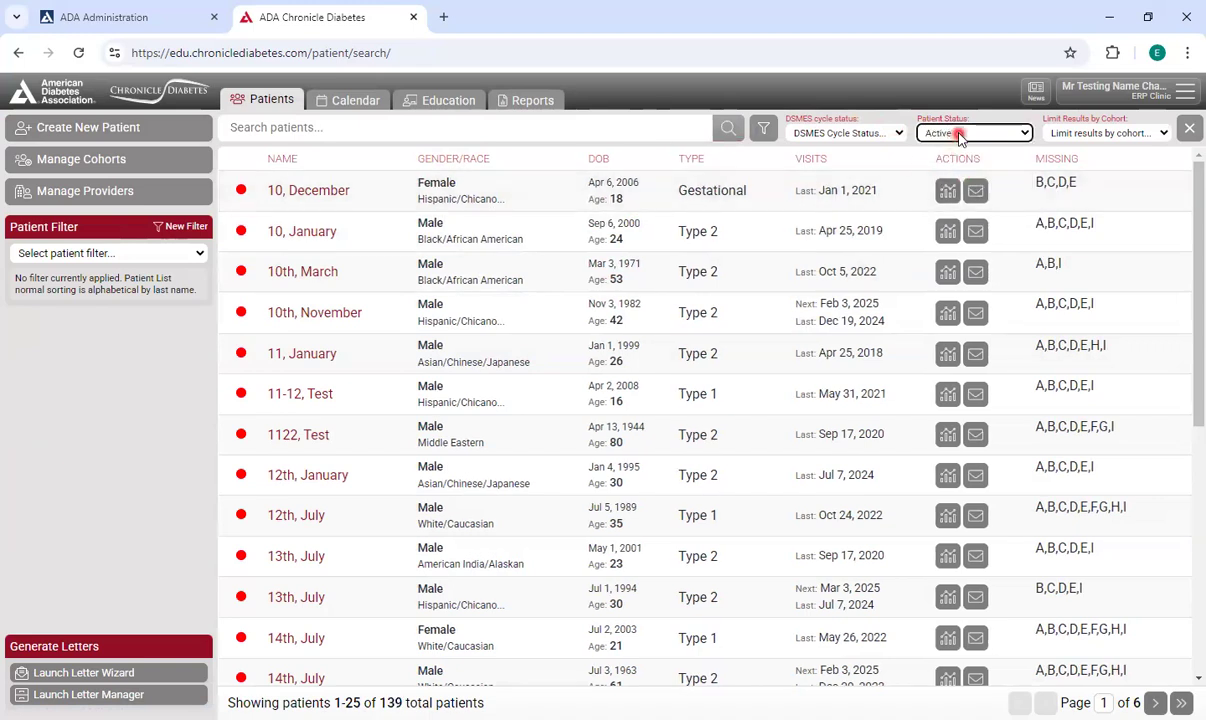
pyautogui.click(958, 135)
pyautogui.click(885, 132)
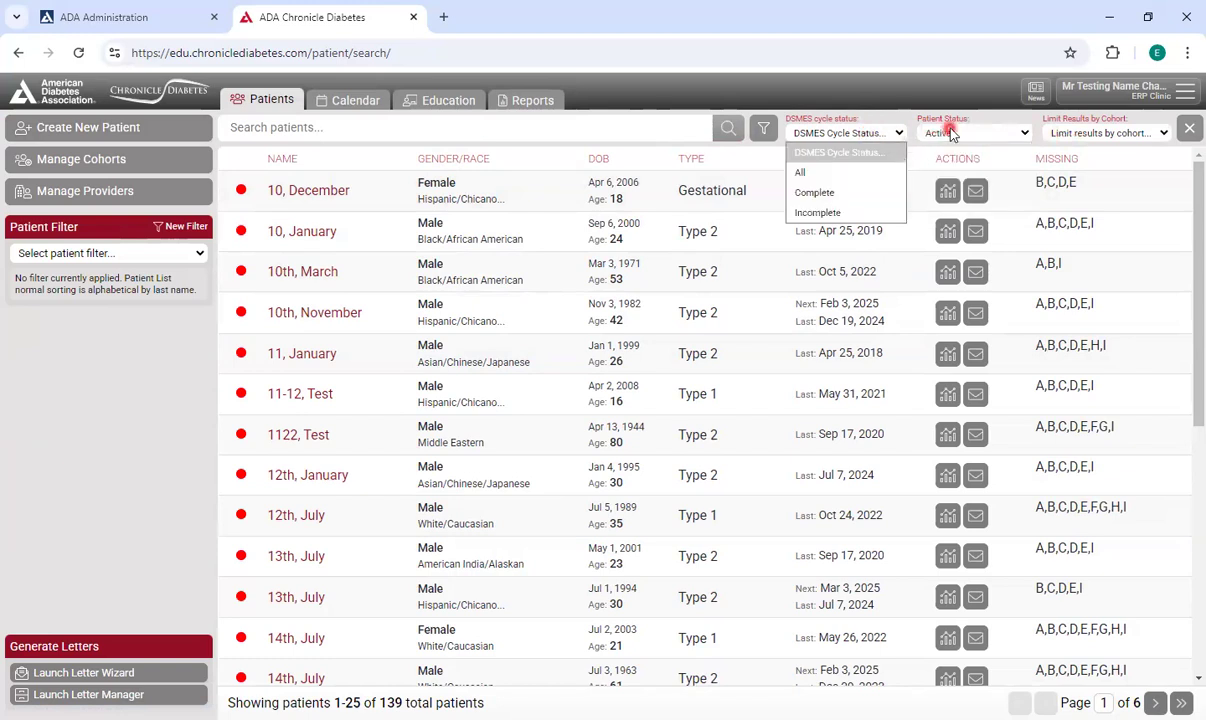
# Open the Testing Participant 2 patient record and generate its Snapshot Report.
pyautogui.click(398, 199)
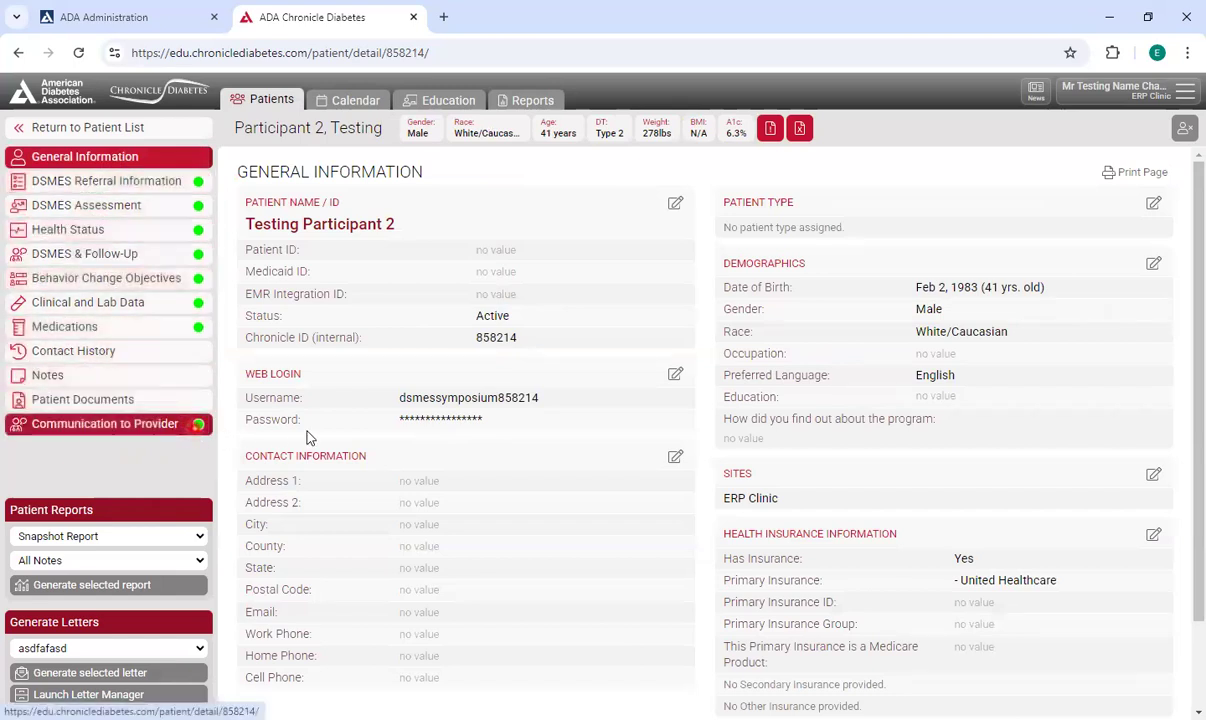
pyautogui.scroll(-1, 320, 402)
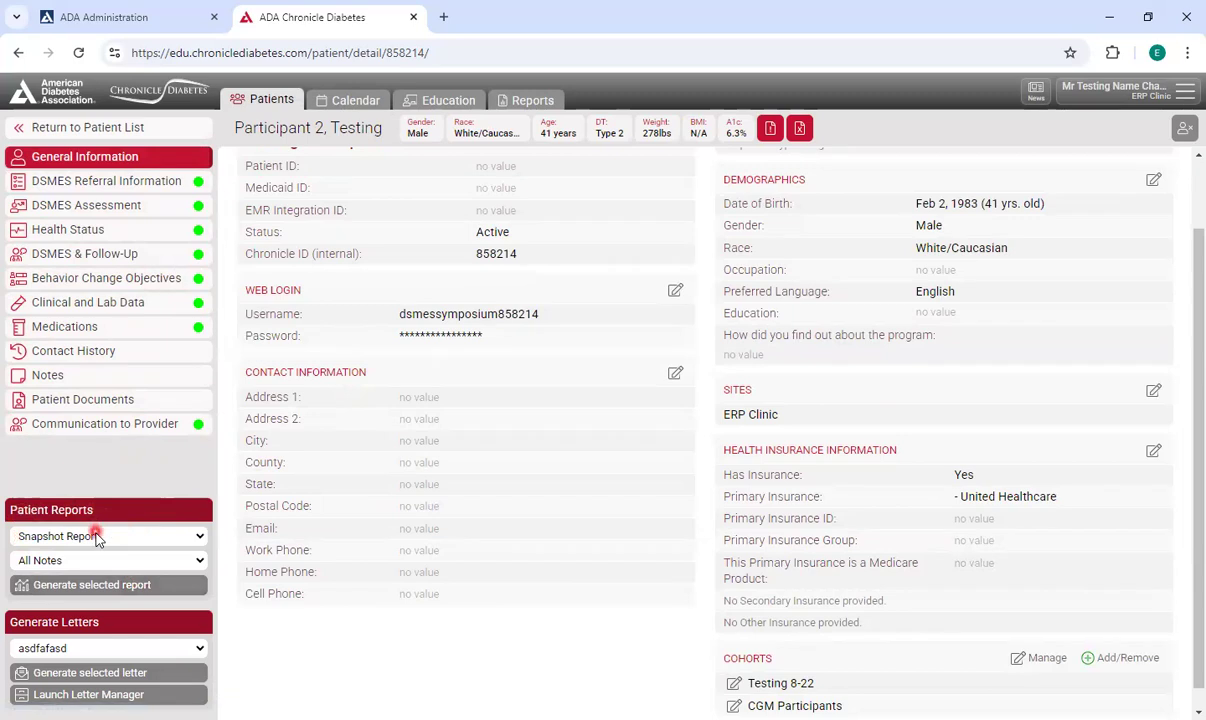
pyautogui.click(105, 586)
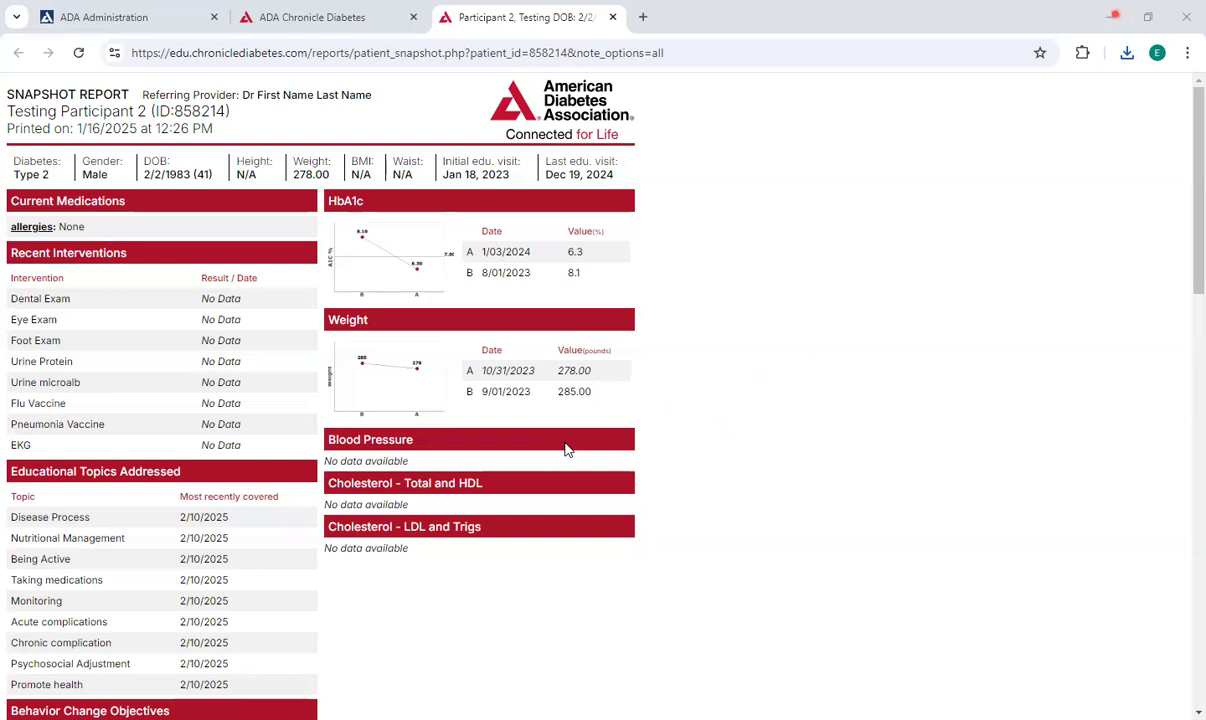
# Switch back to the patient record and review the available patient report types.
pyautogui.click(338, 17)
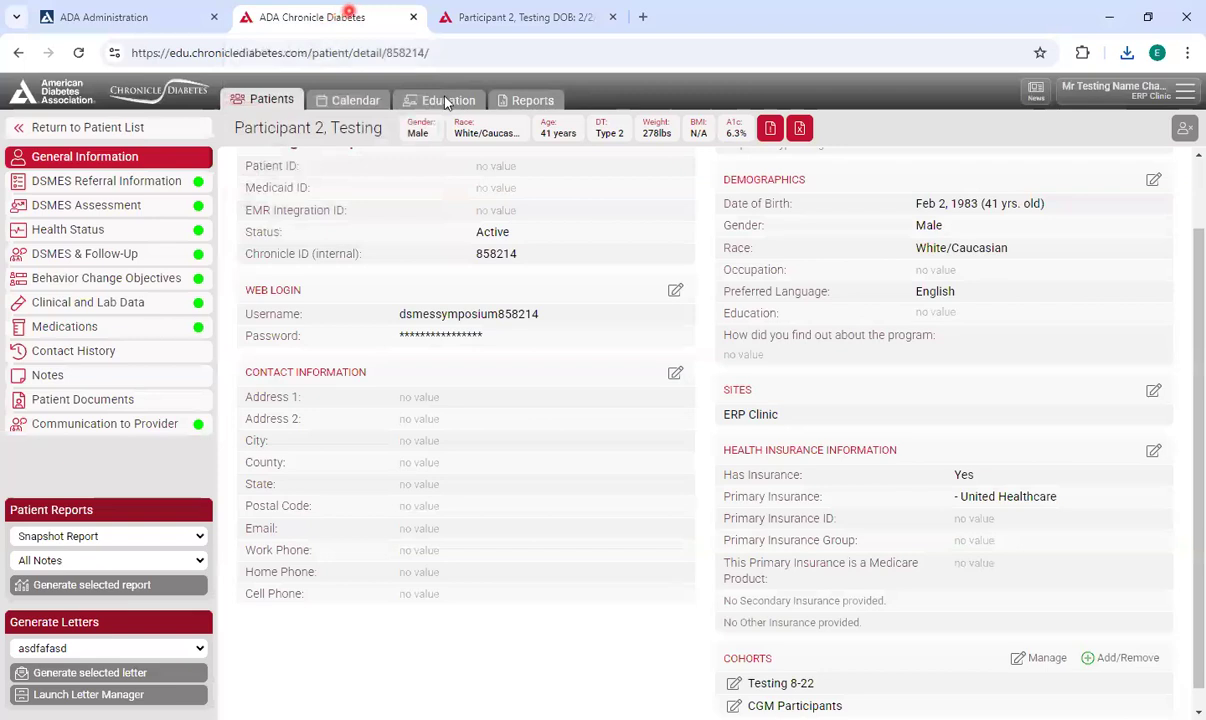
pyautogui.click(170, 540)
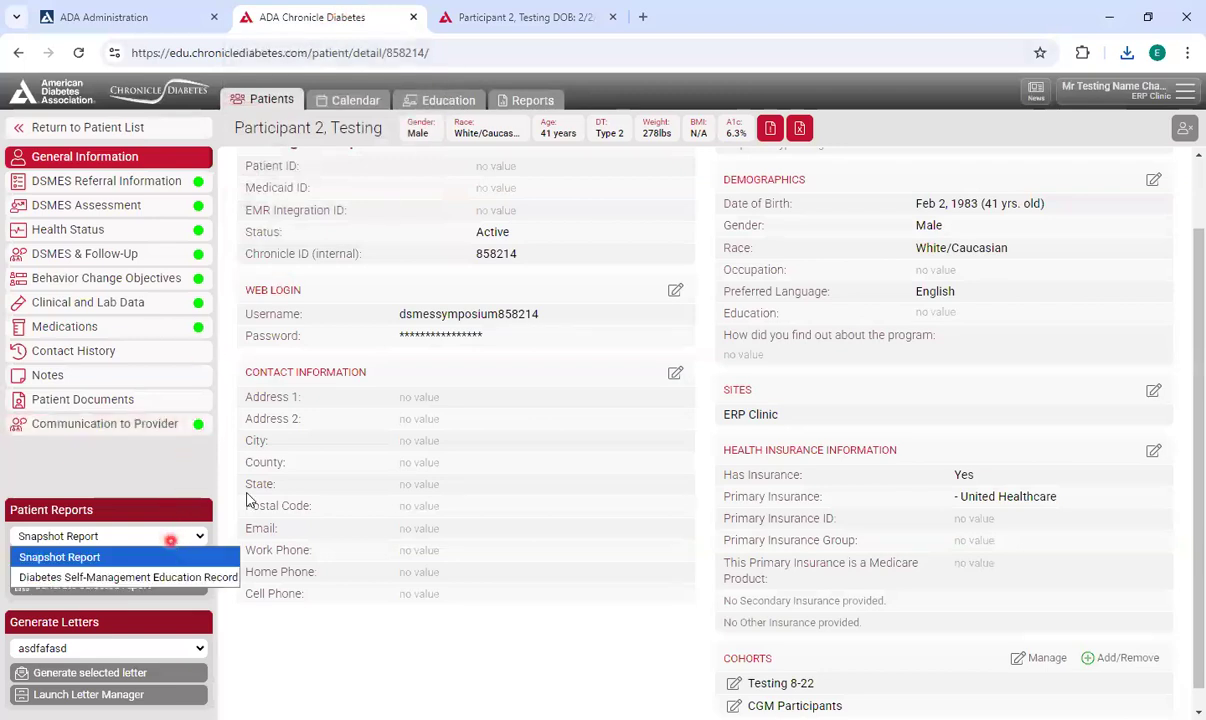
pyautogui.click(408, 411)
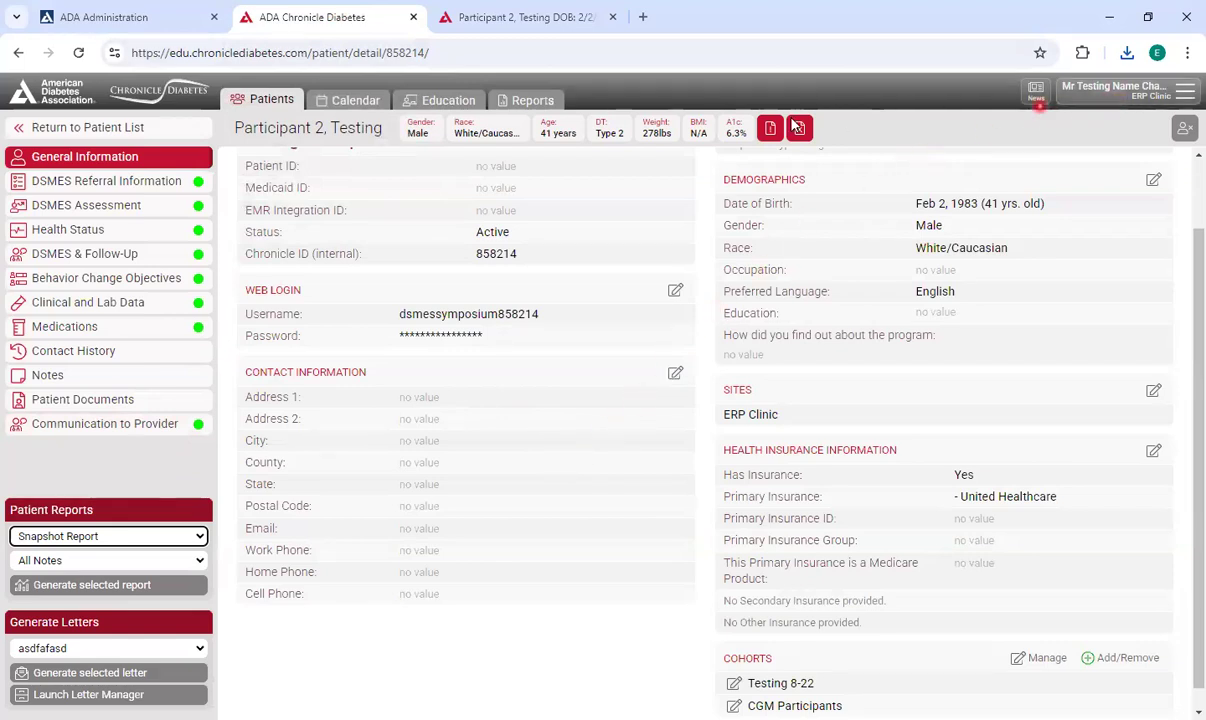
# Open the January 17 Initial Assessment 1:1 session from the calendar, then go to the class list.
pyautogui.click(363, 101)
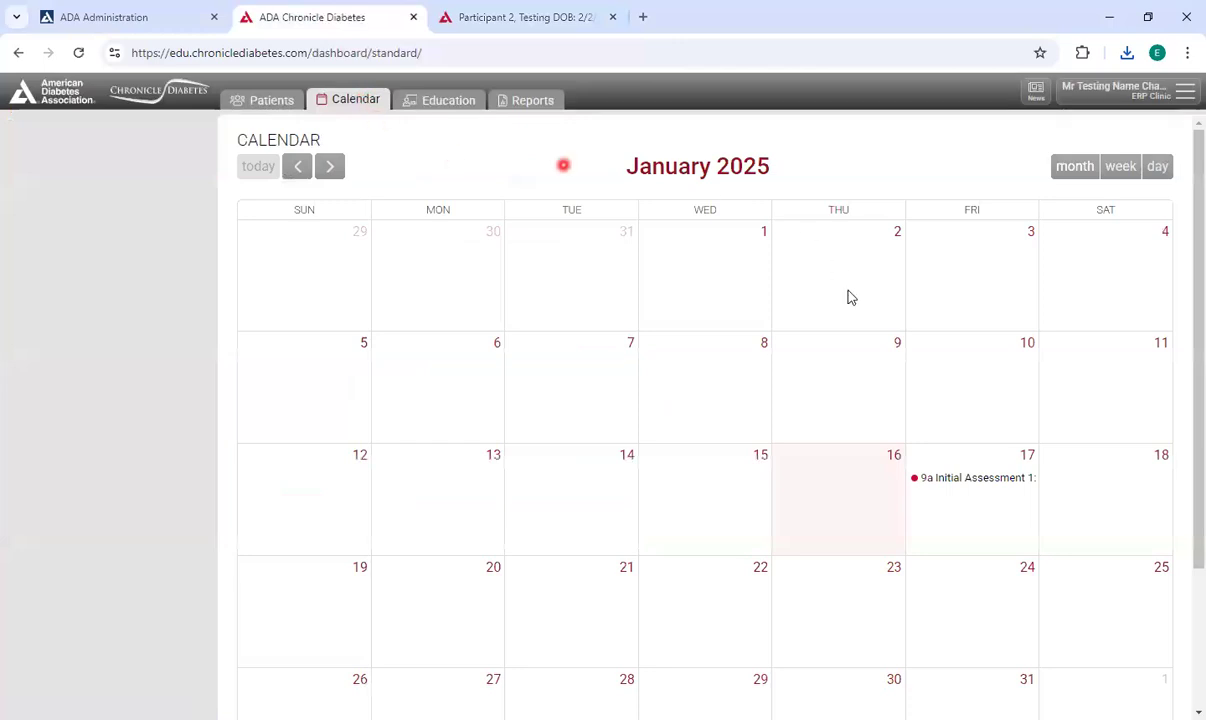
pyautogui.click(960, 485)
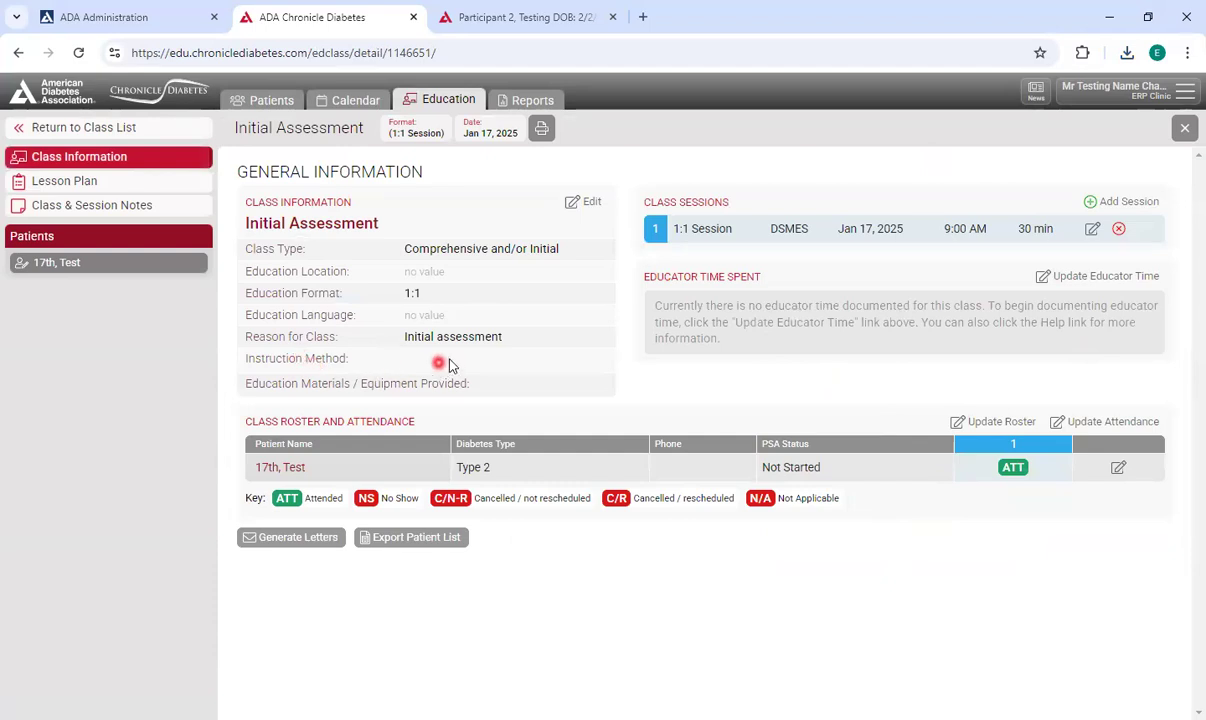
pyautogui.click(165, 130)
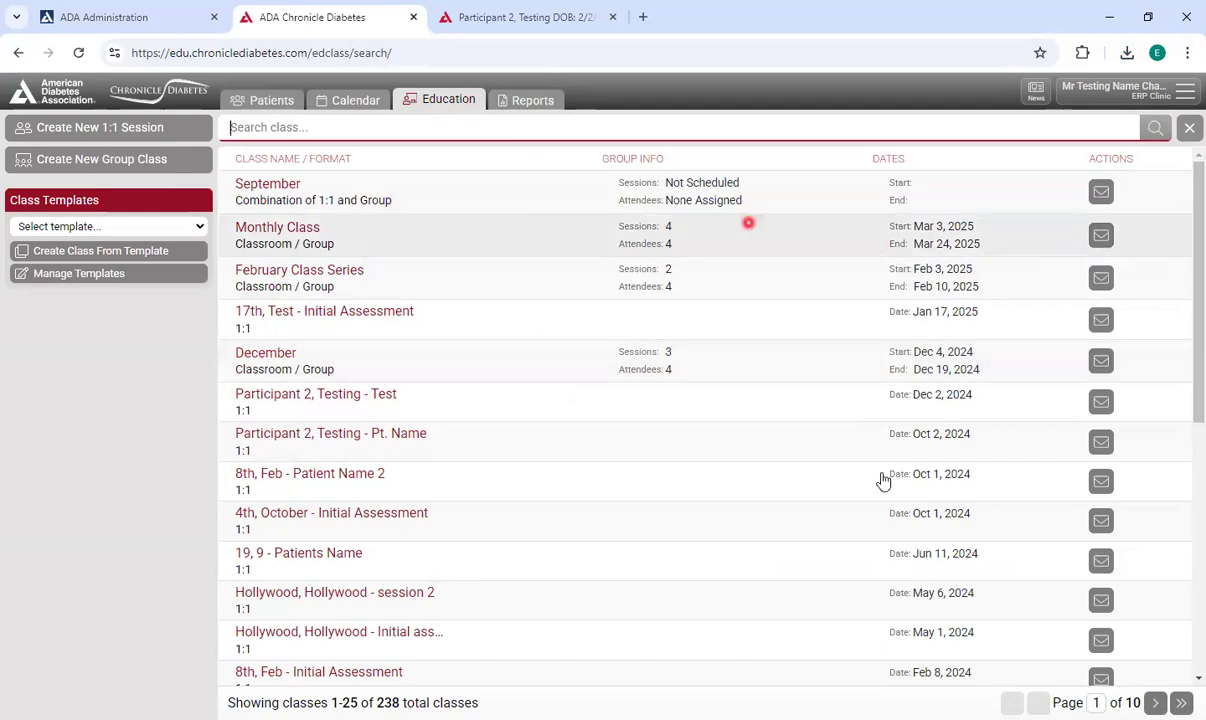
pyautogui.click(621, 120)
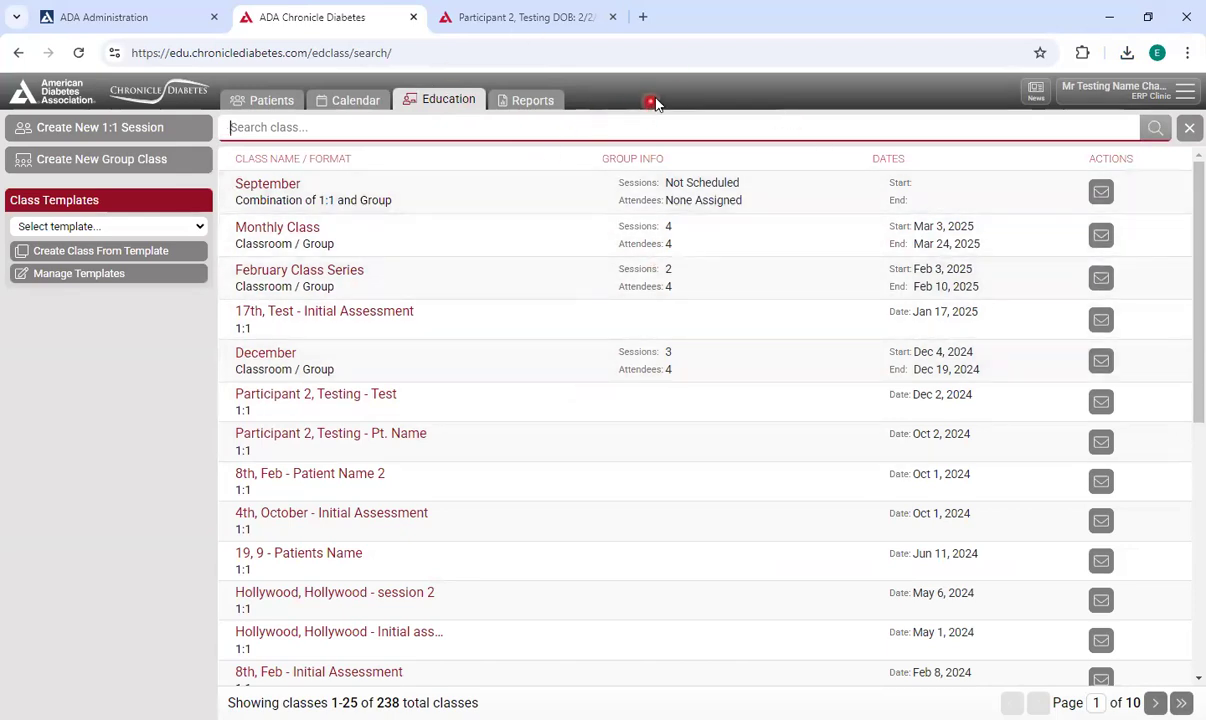